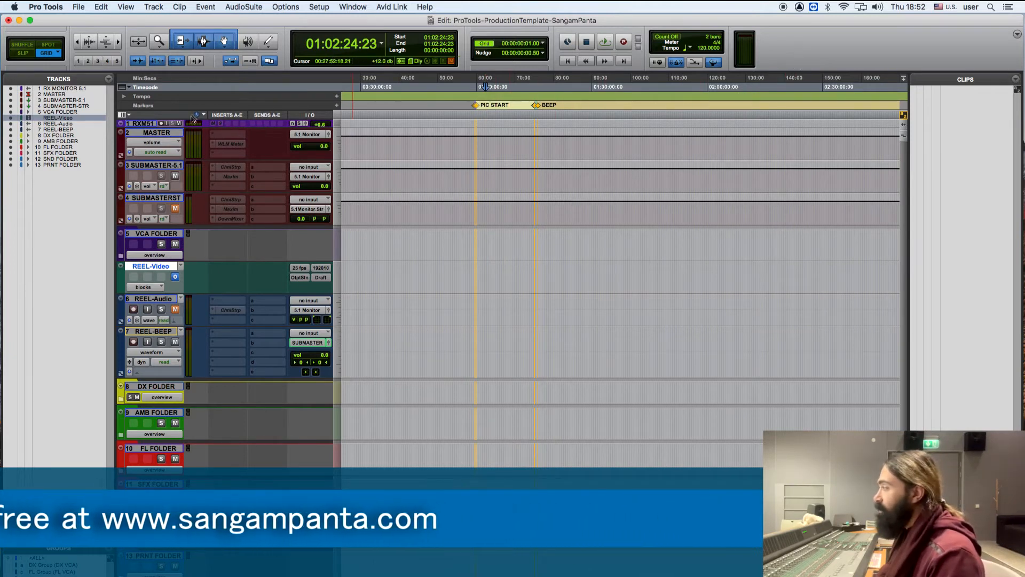
Enlarge the RX MONITOR 5.1 track and view its RX 8 Monitor plug-in window.
left_click_drag(146, 127, 147, 145)
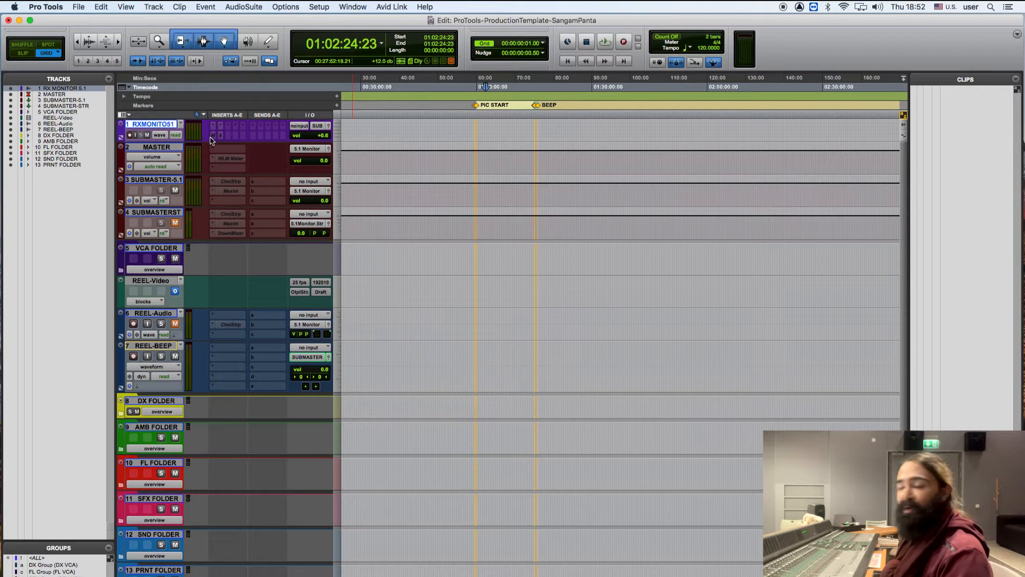
left_click(214, 136)
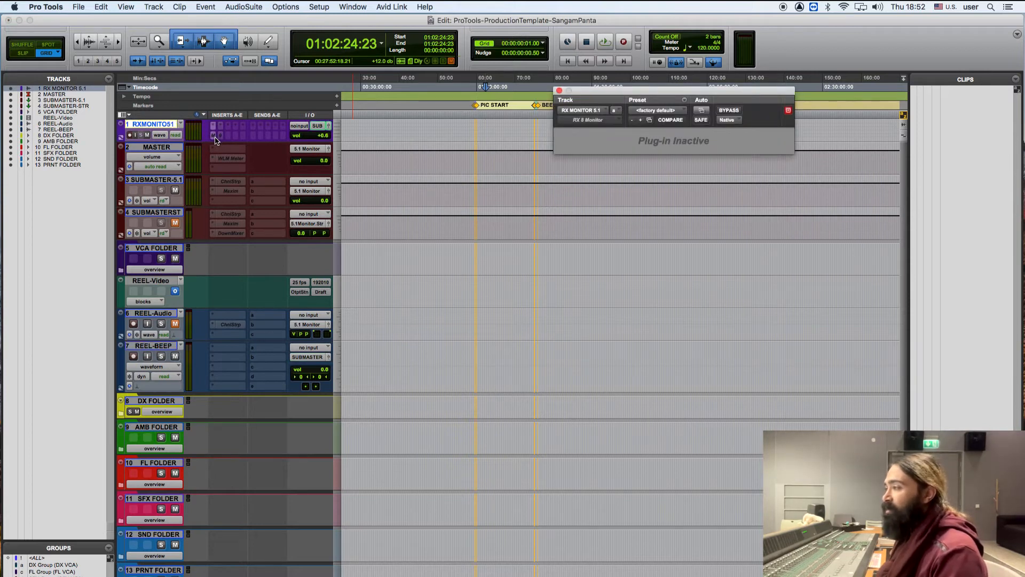
left_click(215, 138)
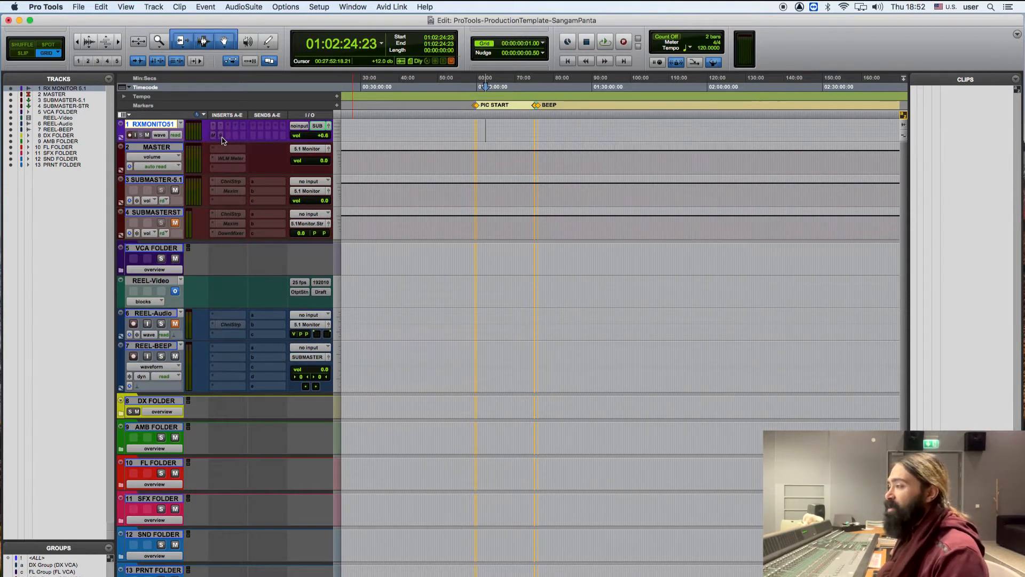
Search for "monitor" plug-ins from an empty insert slot of the RX MONITOR 5.1 track, leave without inserting one, and minimize the track height.
left_click(230, 141)
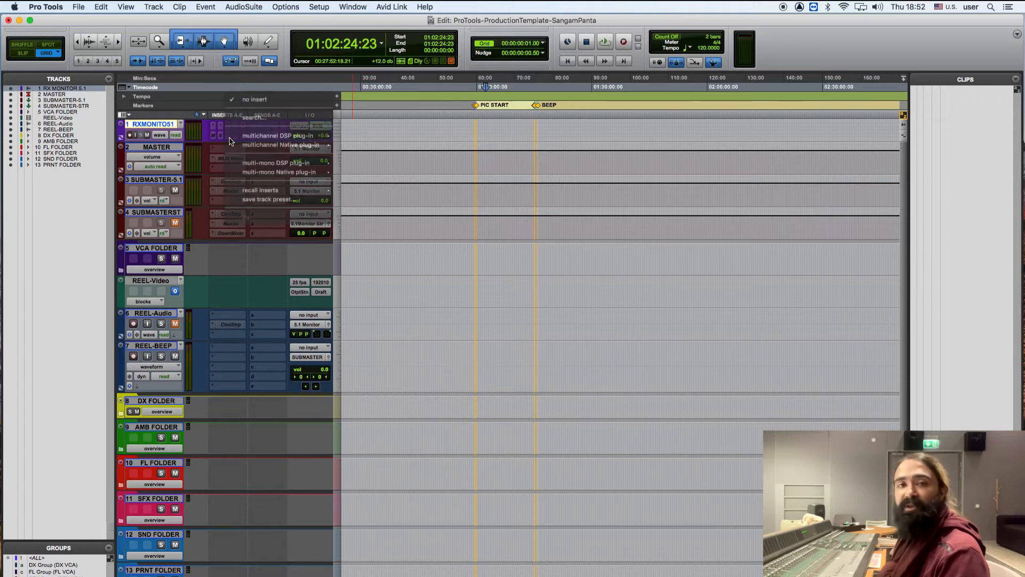
left_click(254, 117)
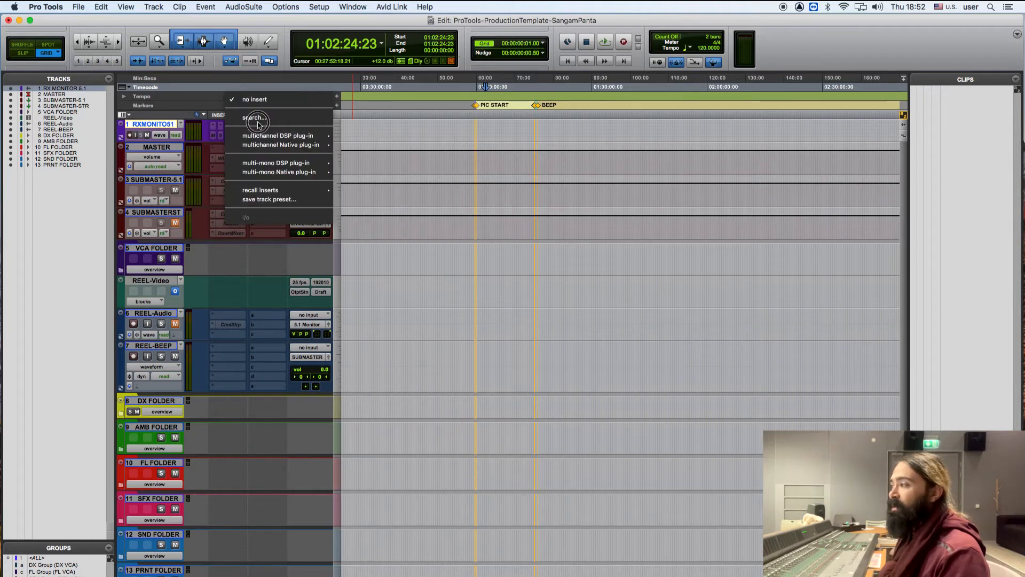
type("mo")
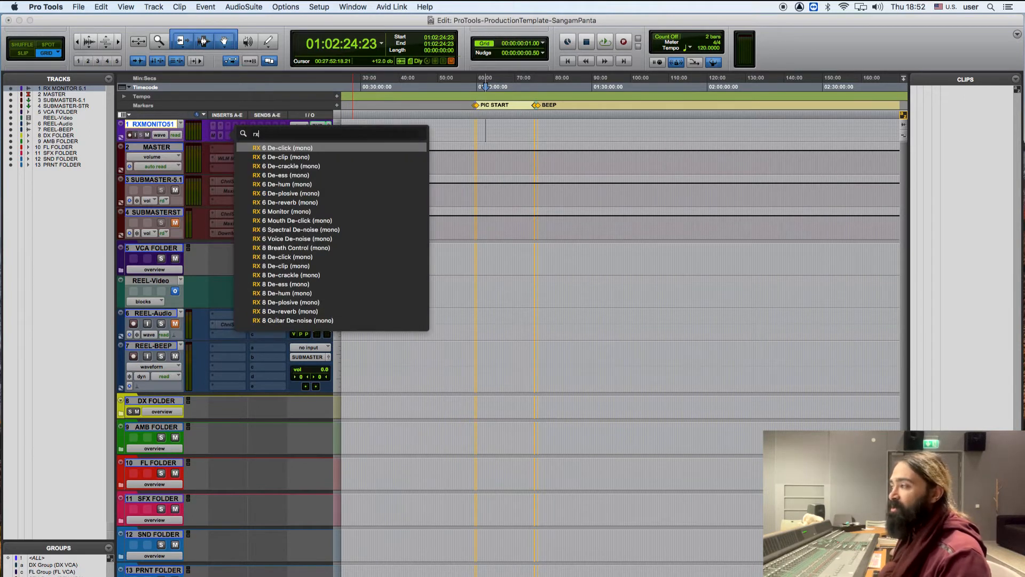
type("nitor")
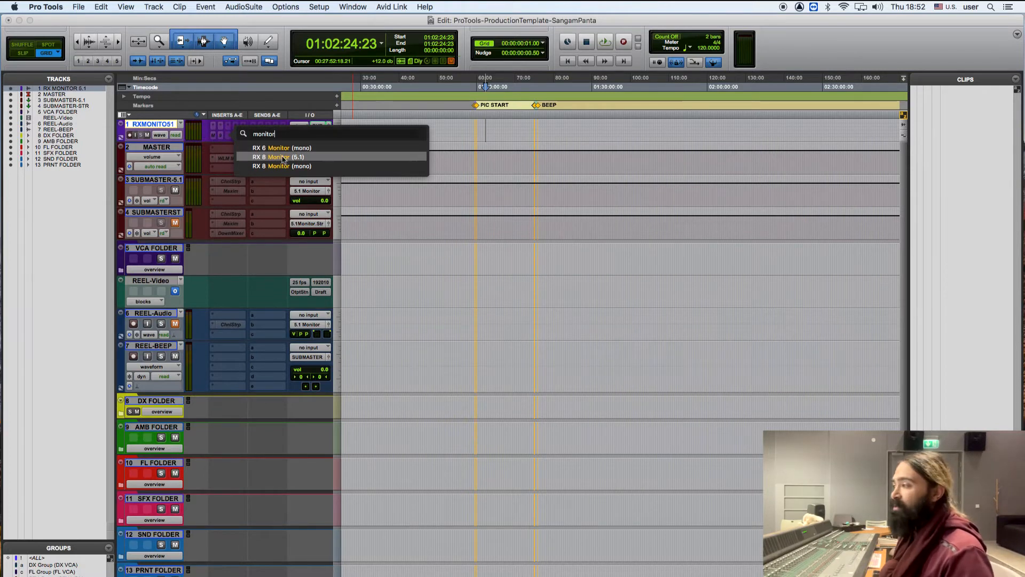
left_click(194, 134)
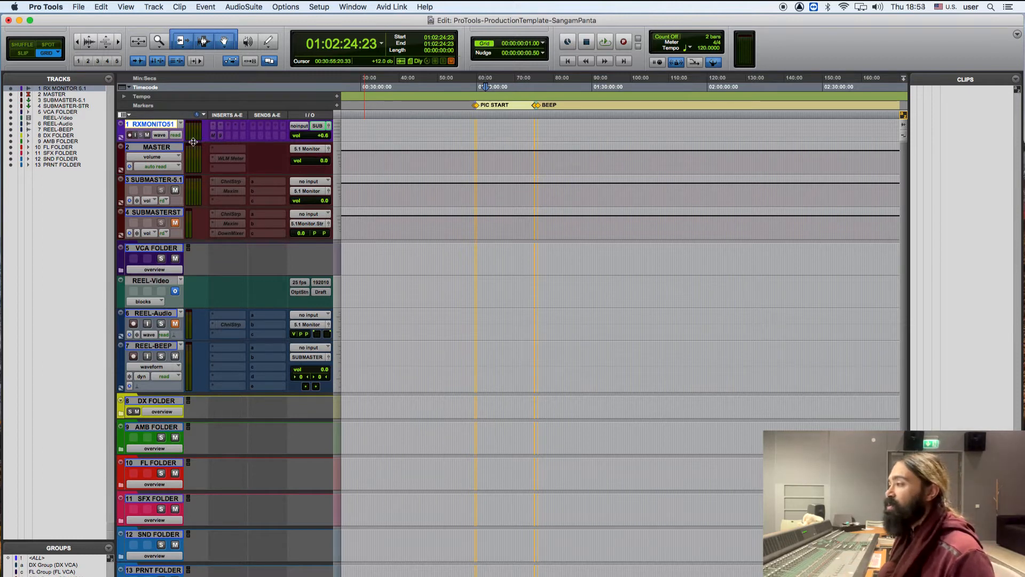
left_click_drag(194, 141, 197, 115)
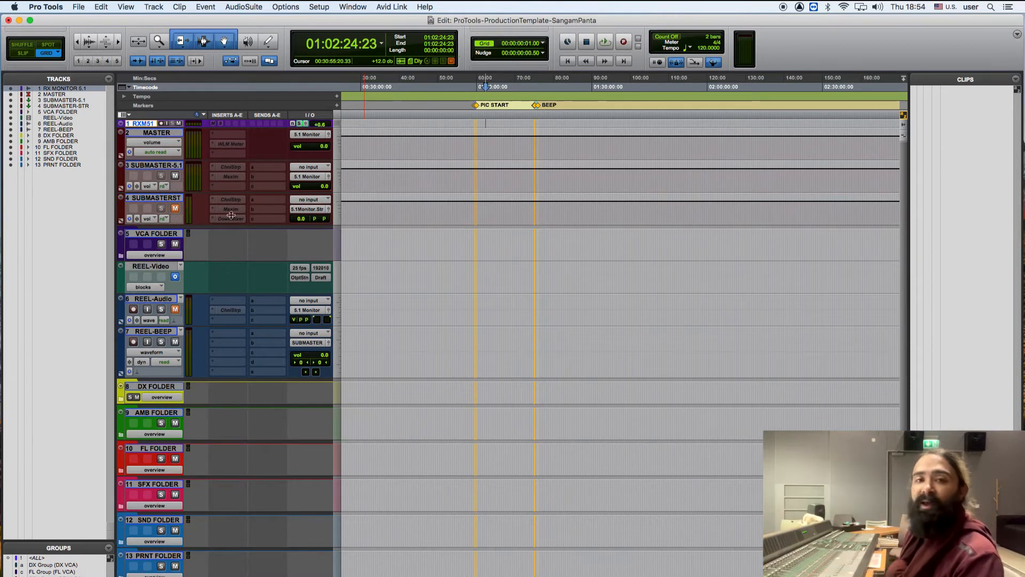
Examine the activation options and plug-in choices of the MASTER track's WLM Meter insert without changing it.
left_click(164, 134)
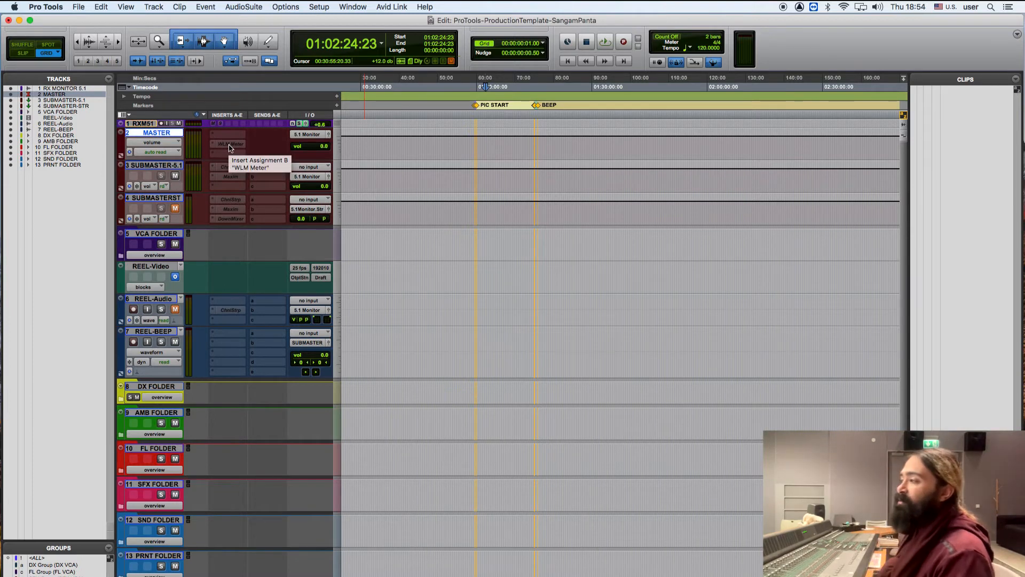
right_click(230, 148)
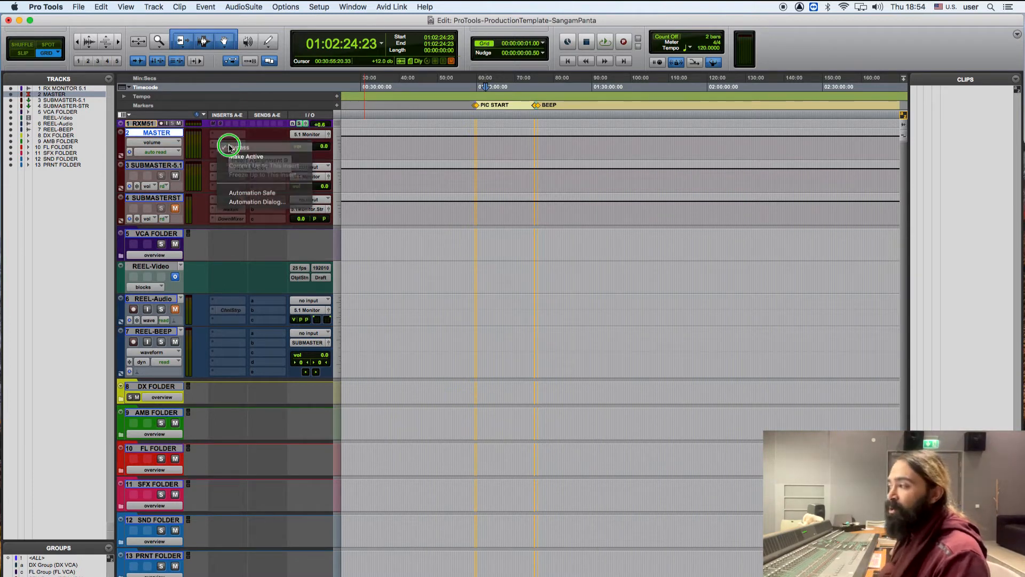
left_click(206, 159)
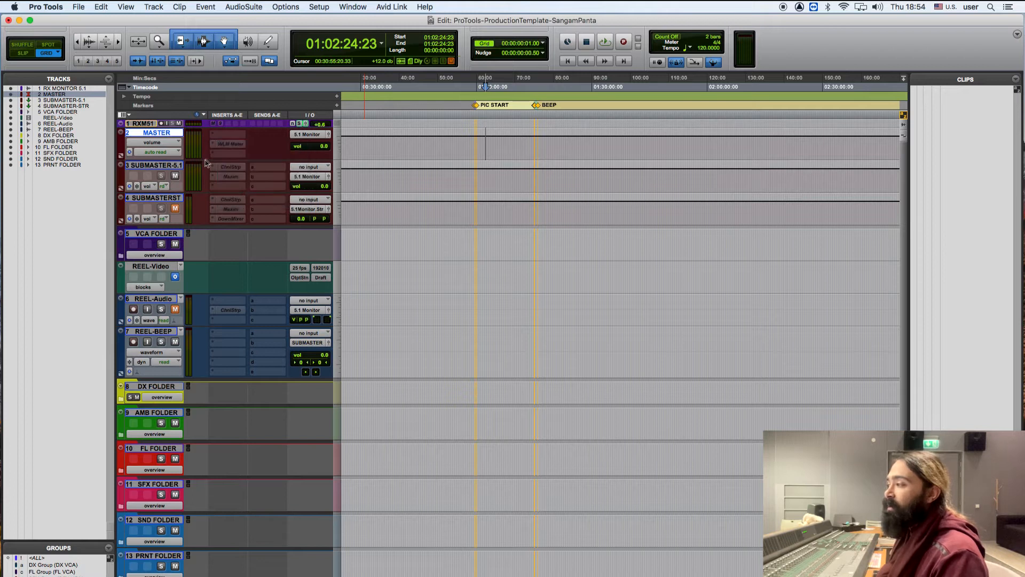
right_click(234, 148)
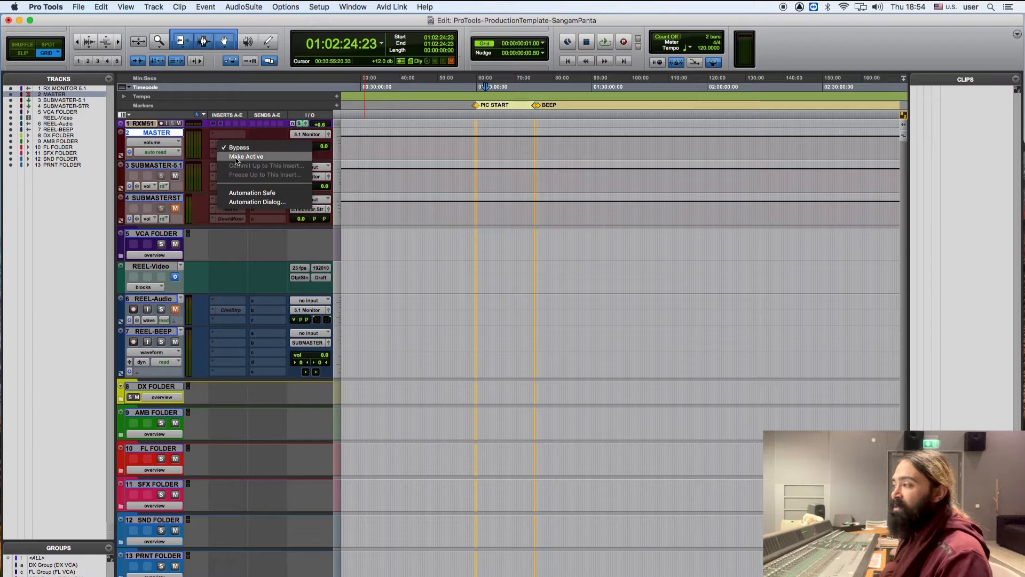
left_click(215, 141)
right_click(224, 144)
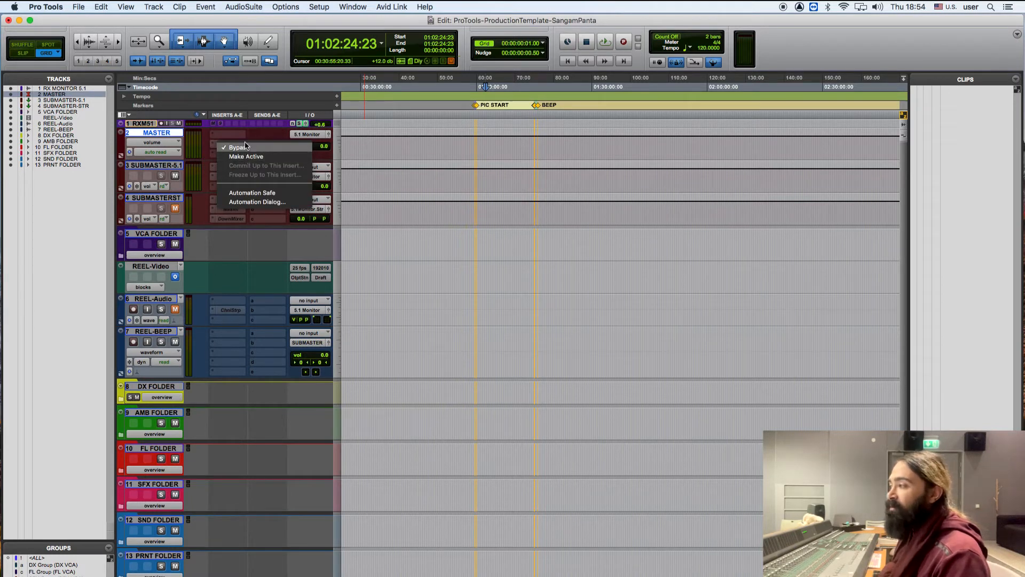
left_click(237, 140)
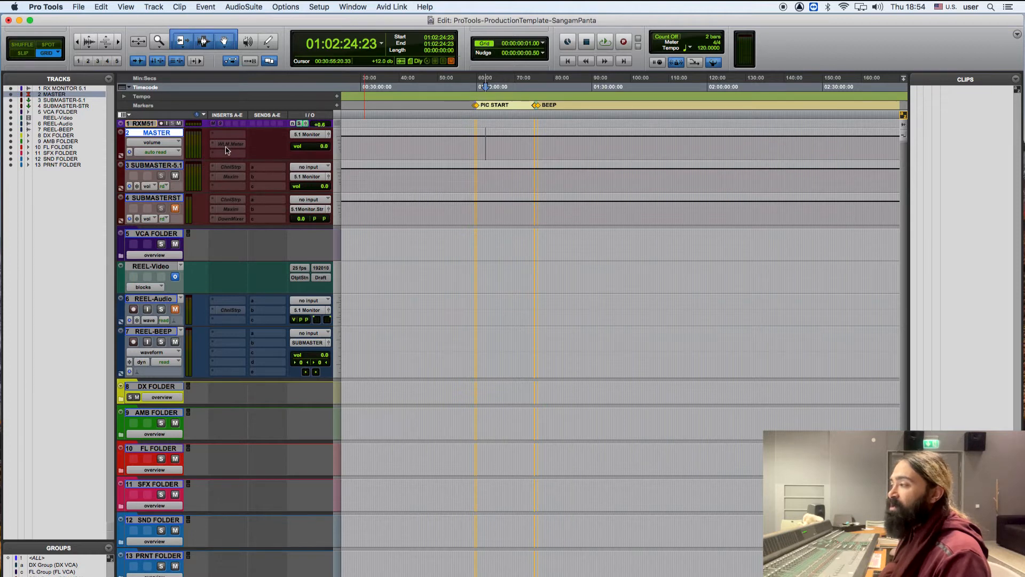
left_click(216, 146)
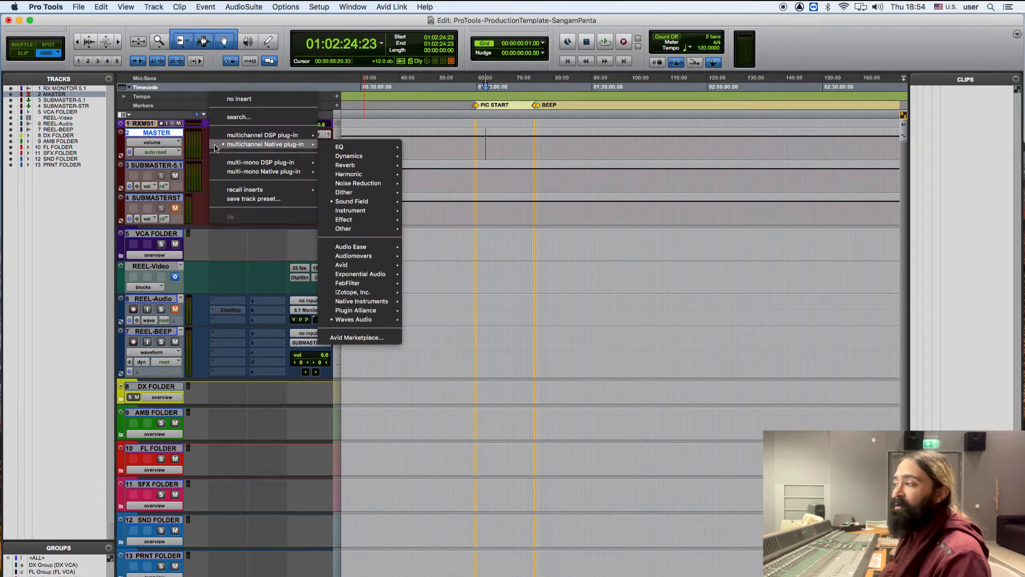
left_click(202, 142)
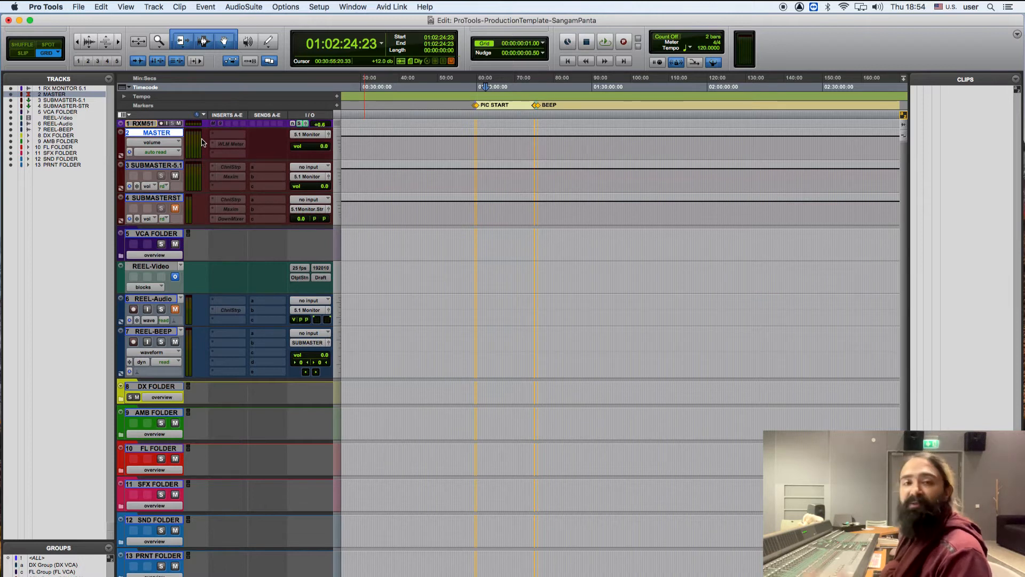
Switch the mute from SUBMASTER-STR to SUBMASTER-5.1 and back again.
left_click(165, 168)
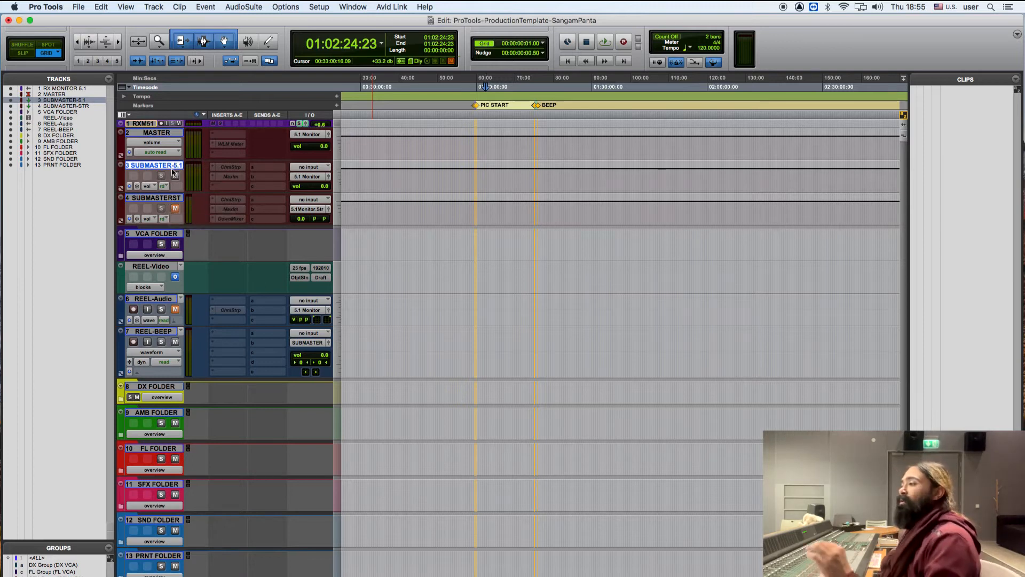
left_click(176, 209)
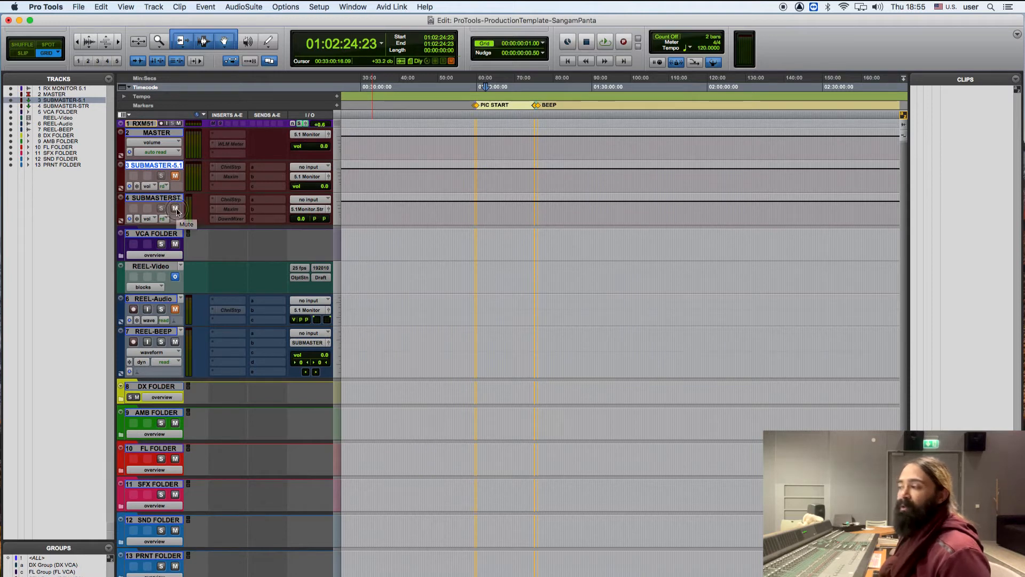
left_click(175, 176)
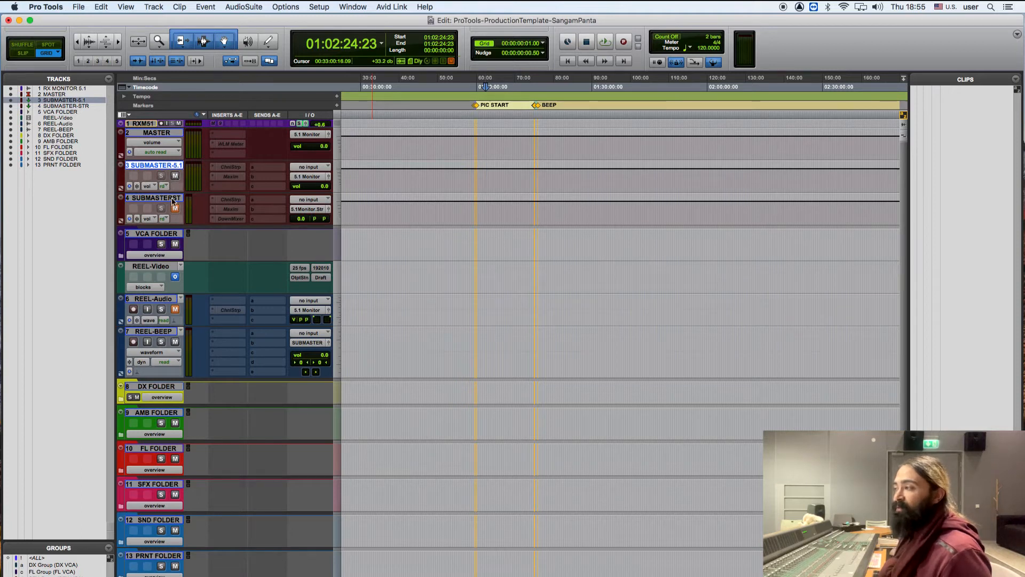
Make the DownMixer insert on the SUBMASTER-STR track active and open its plug-in window.
left_click(168, 199)
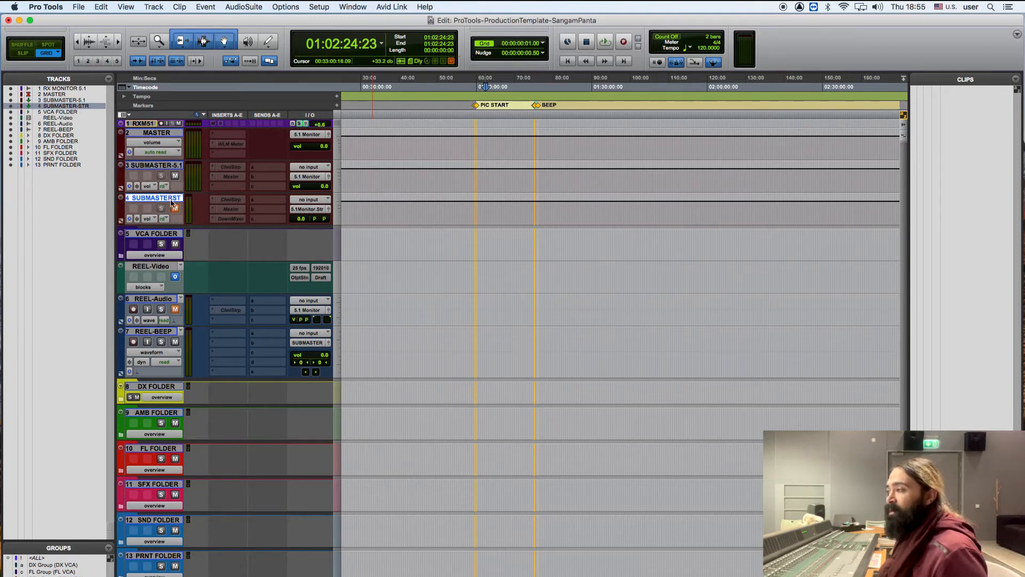
right_click(227, 220)
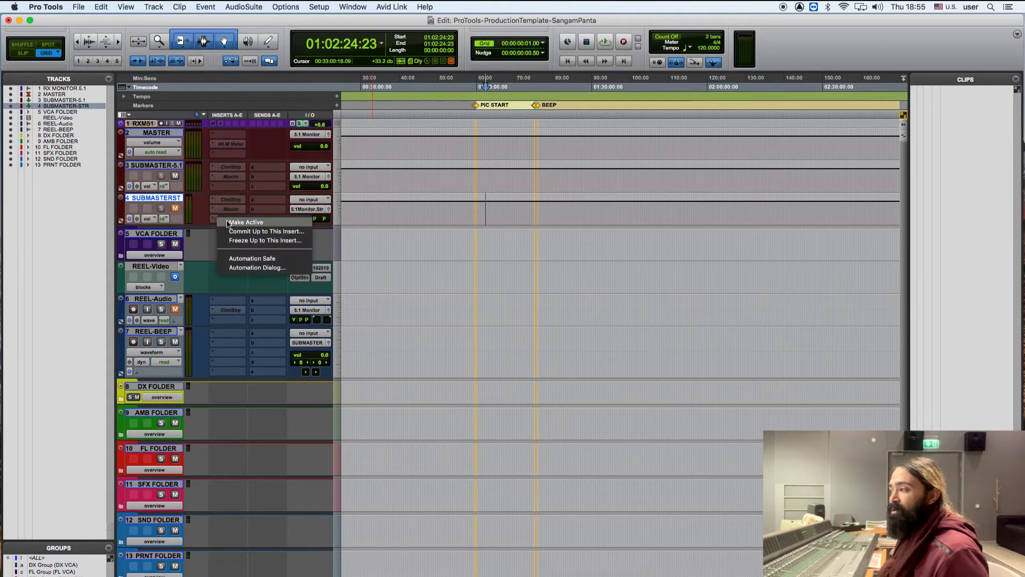
left_click(235, 226)
left_click(227, 220)
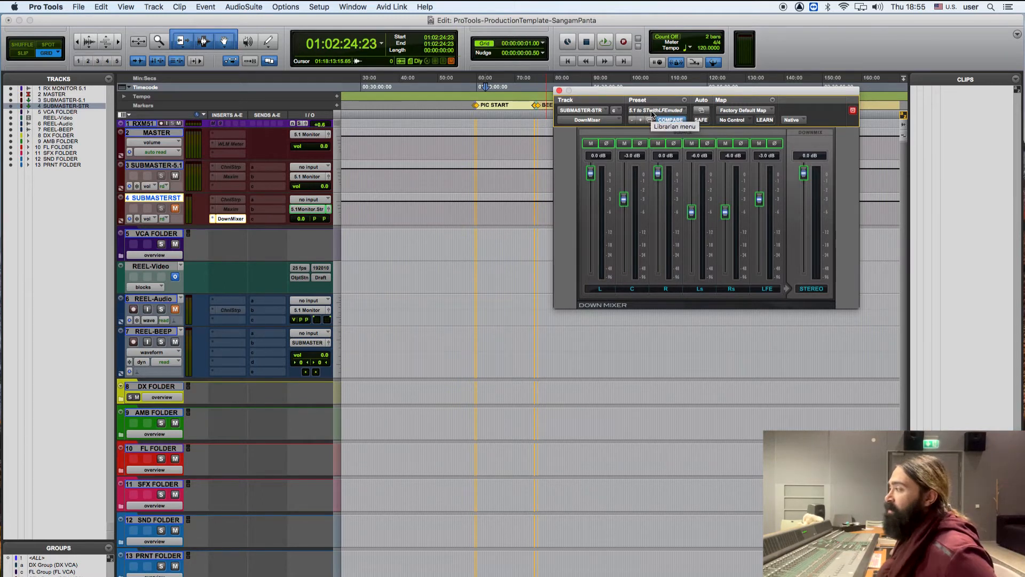
Review the DownMixer presets, keep 5.1 to ST with LFE muted, mute the LFE channel, and close the plug-in window.
left_click(675, 113)
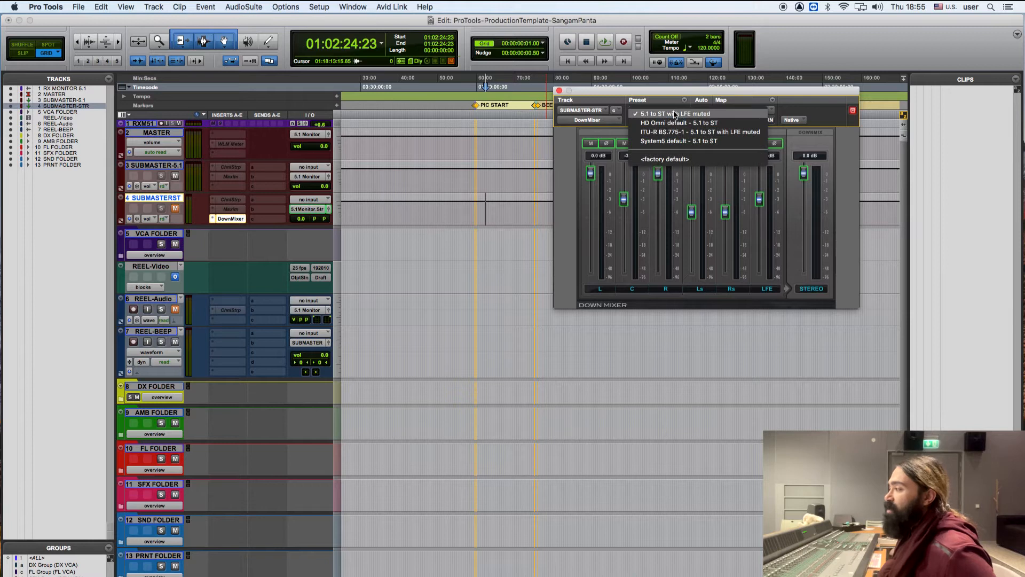
left_click(676, 97)
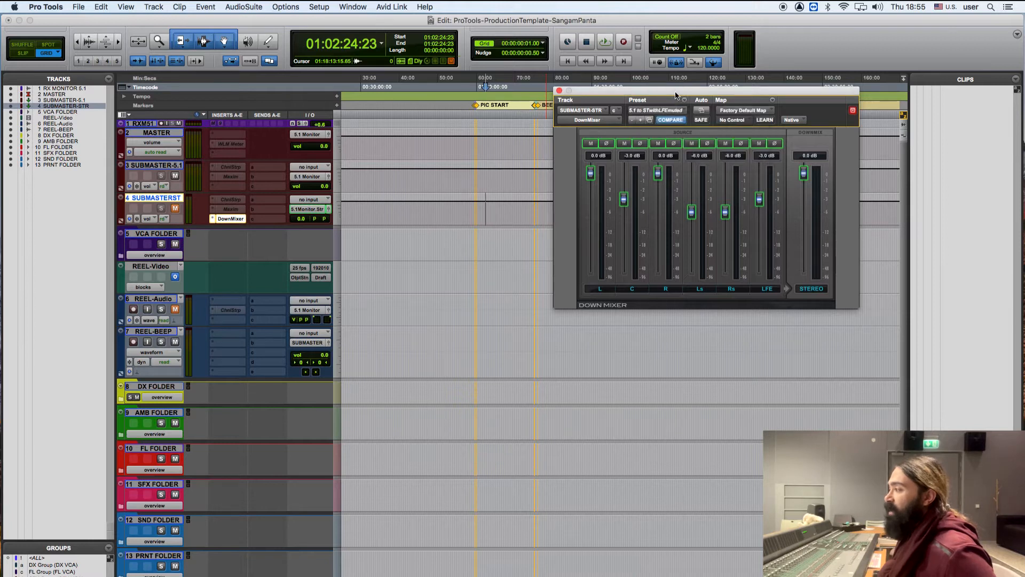
left_click(759, 145)
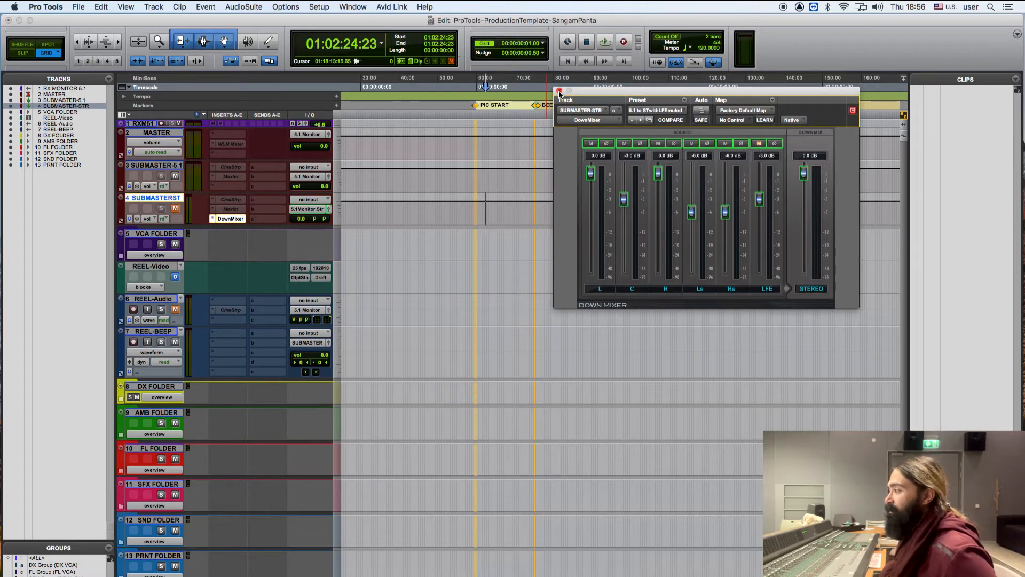
left_click(559, 90)
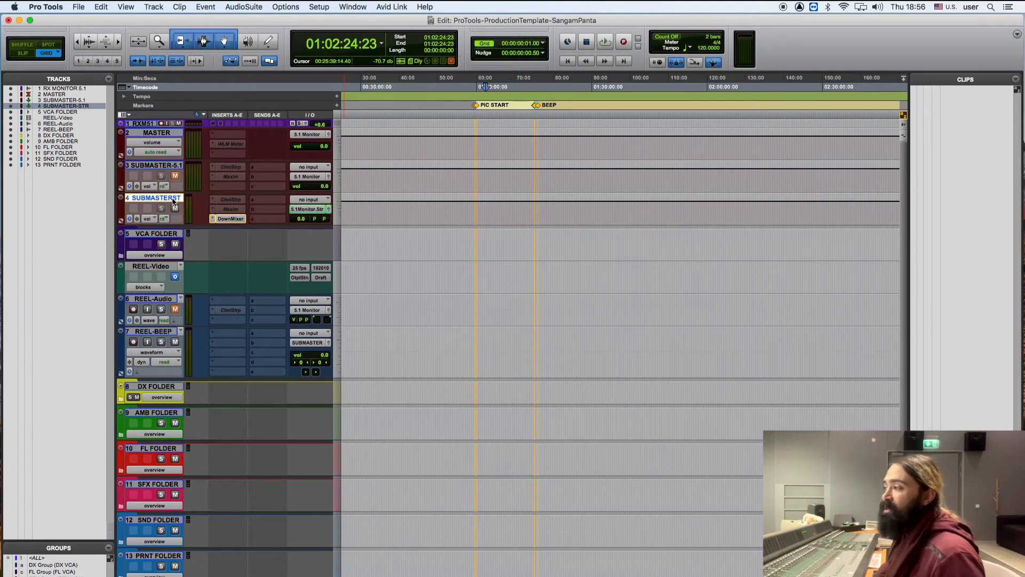
Make the Channel Strip insert on the SUBMASTER-5.1 track active and view its dynamics and EQ settings.
right_click(233, 172)
key("Escape")
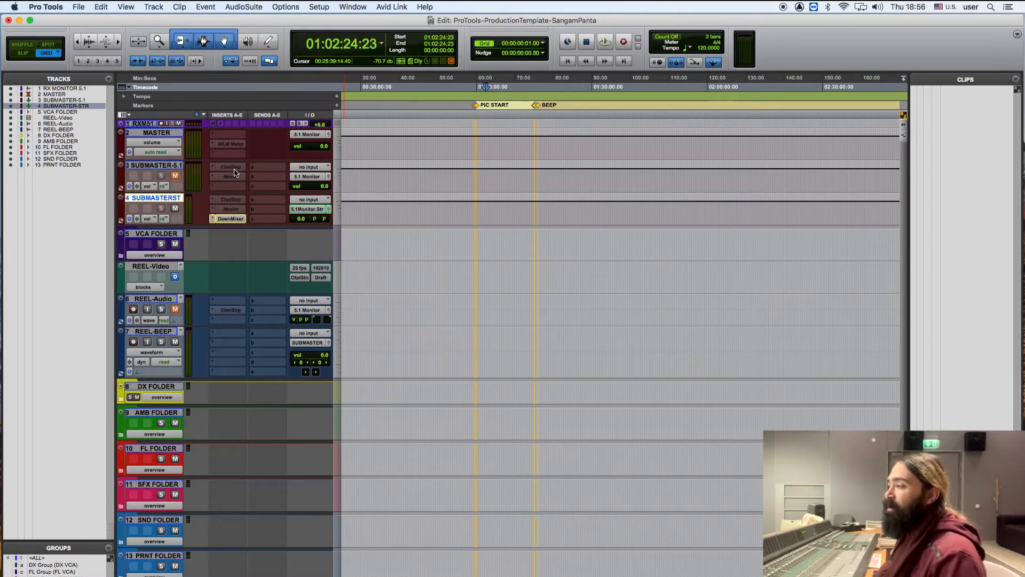
right_click(233, 171)
left_click(241, 180)
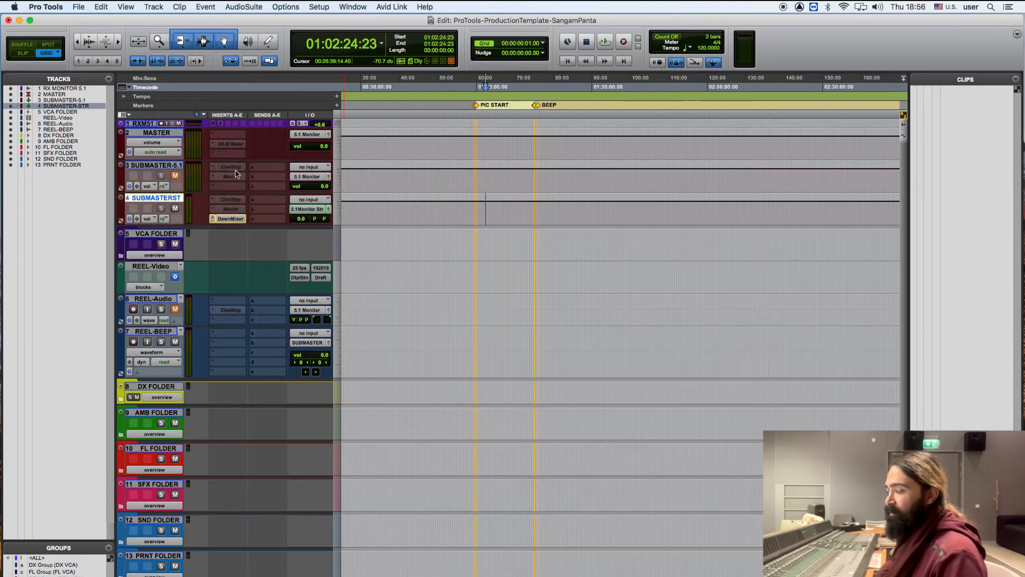
left_click(233, 167)
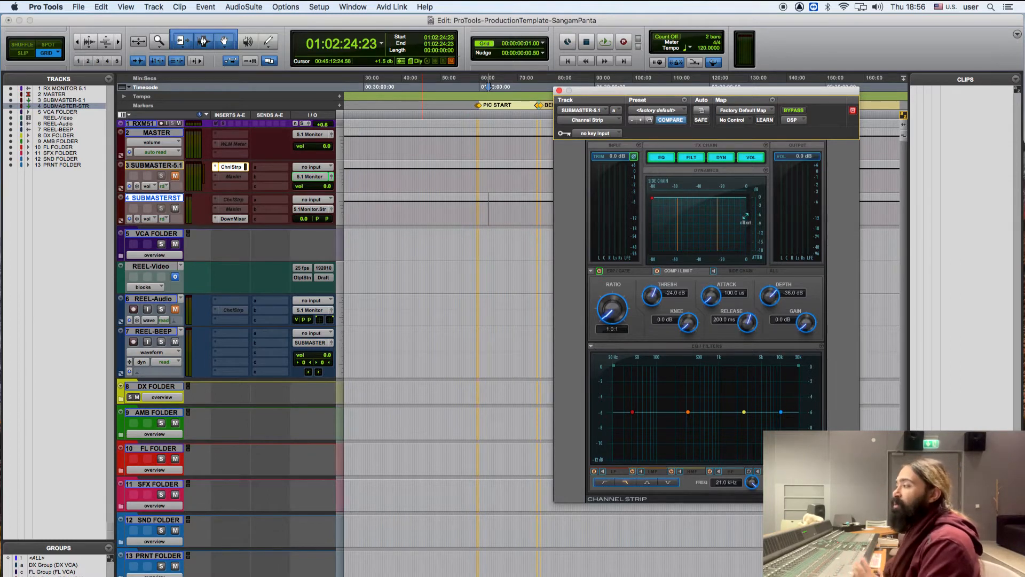
left_click(559, 90)
Bypass the SUBMASTER-5.1 Channel Strip insert and make it inactive, and make the SUBMASTER-STR DownMixer insert inactive.
right_click(232, 167)
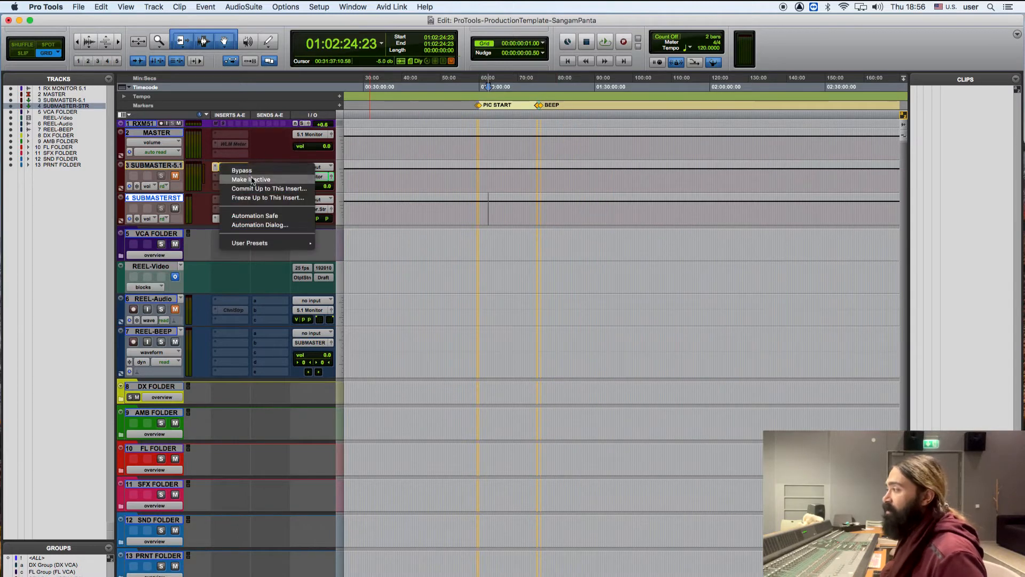
left_click(242, 171)
right_click(235, 167)
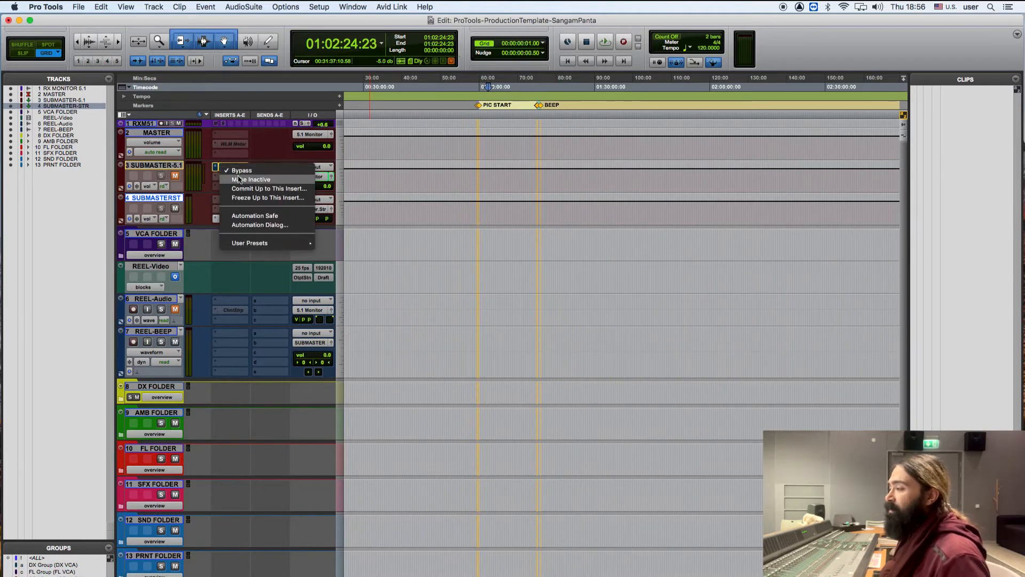
left_click(239, 180)
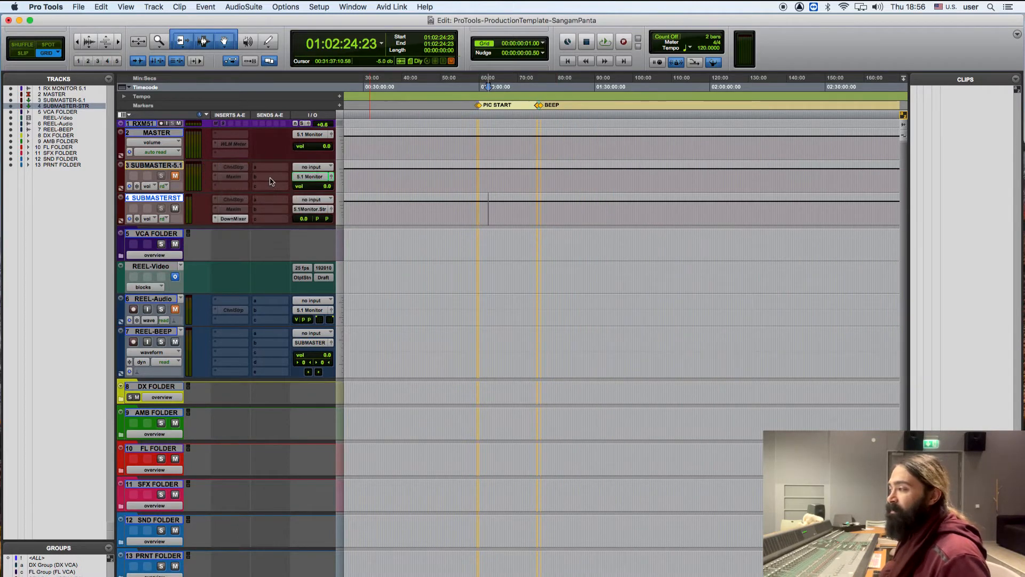
right_click(241, 219)
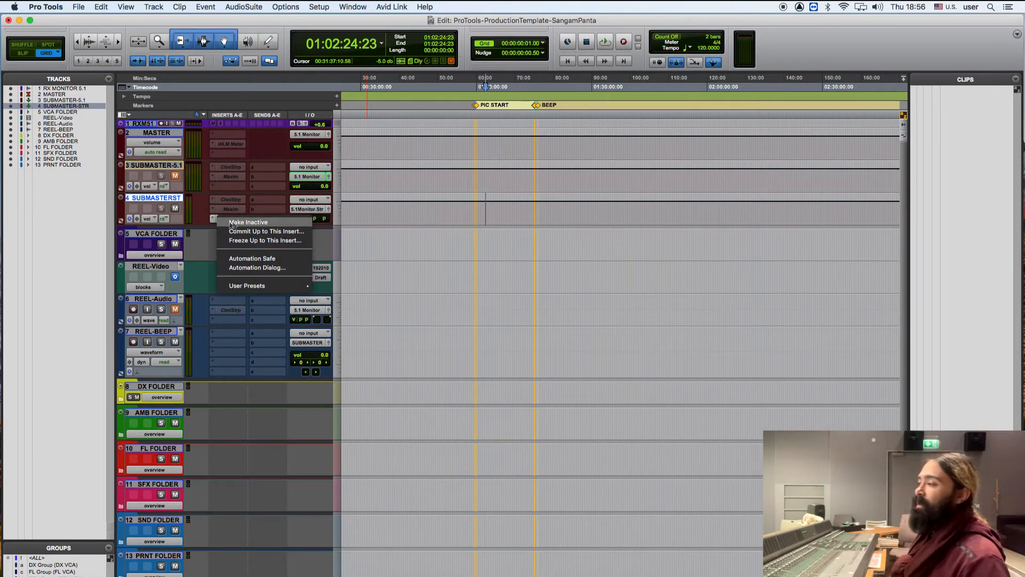
left_click(233, 223)
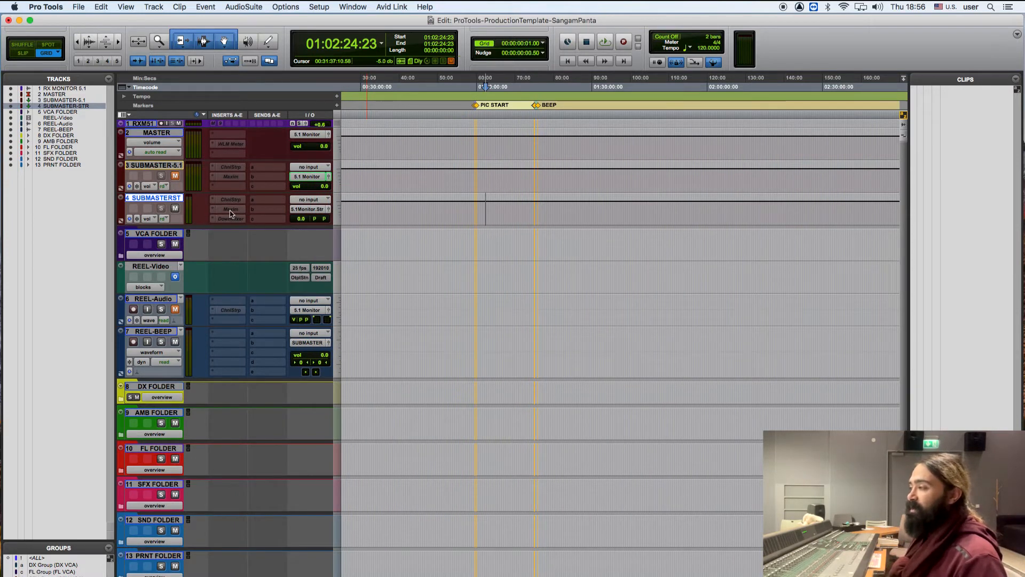
Make the Maxim insert on the SUBMASTER-5.1 track active and view its limiter settings in the plug-in window.
right_click(236, 178)
left_click(242, 189)
right_click(234, 179)
key("Escape")
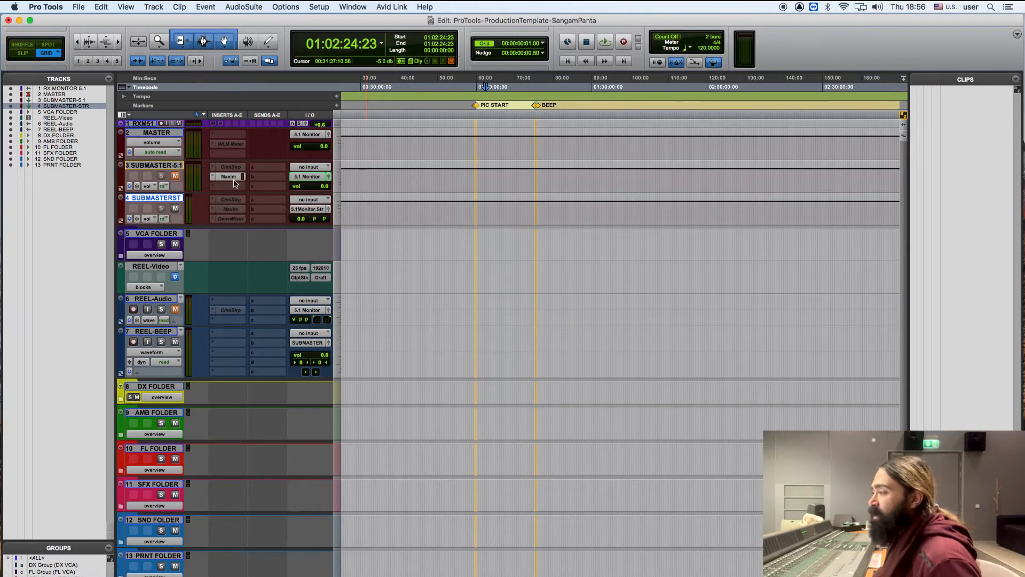
left_click(234, 178)
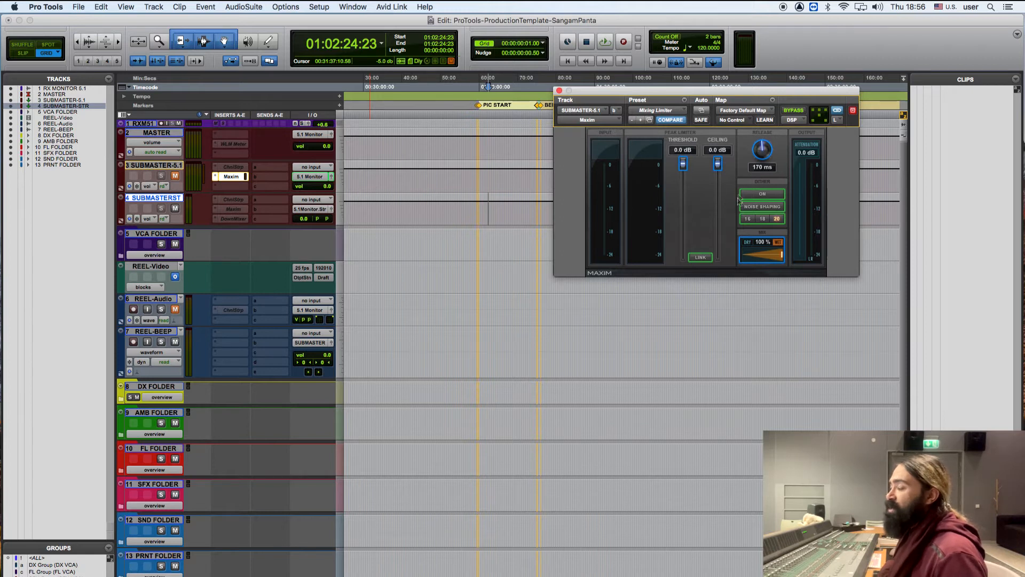
Close the Maxim window, then bypass the SUBMASTER-5.1 Maxim insert and make it inactive.
left_click(559, 90)
right_click(221, 177)
left_click(256, 180)
right_click(221, 176)
left_click(248, 188)
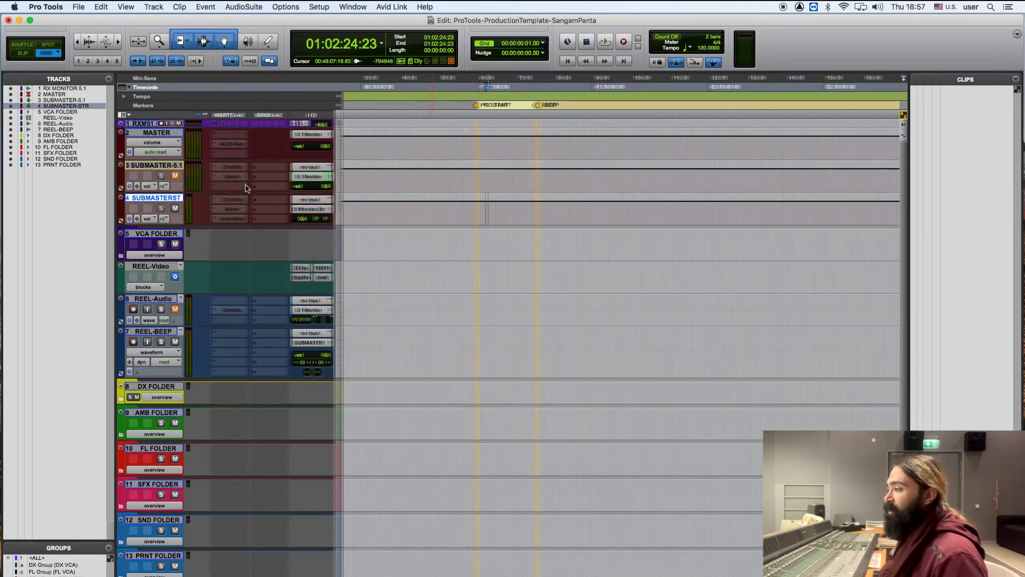
Expand VCA FOLDER to review its DX, AMB, FL, SFX, SND and MX VCA tracks, and collapse the folder again.
left_click(157, 235)
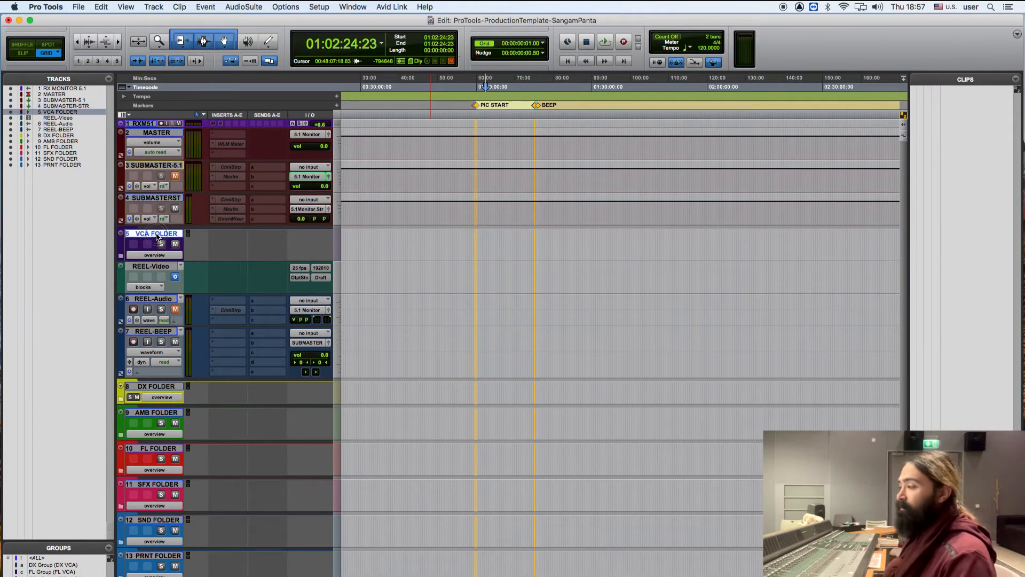
left_click(120, 256)
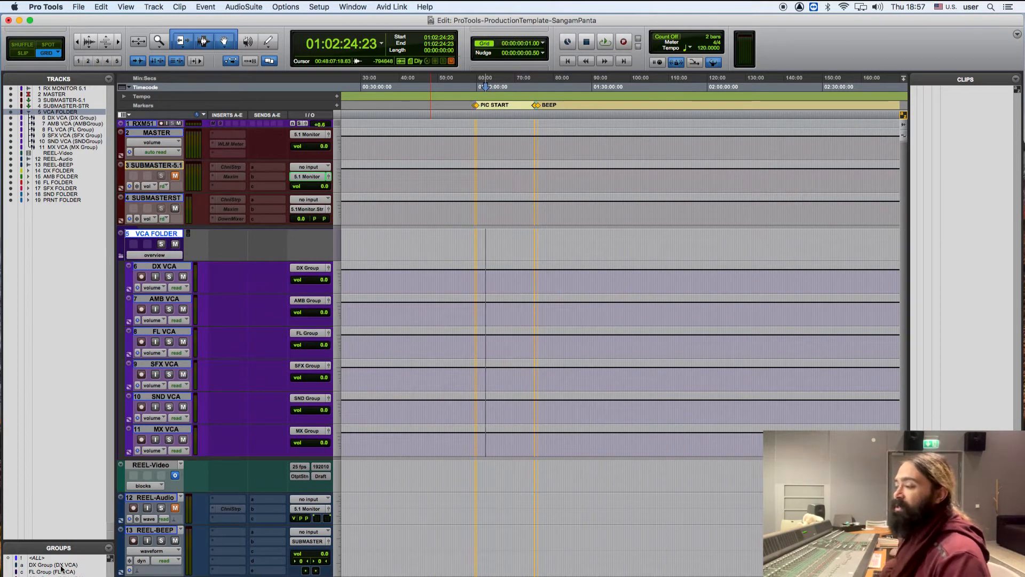
scroll(499, 515, "down", 3)
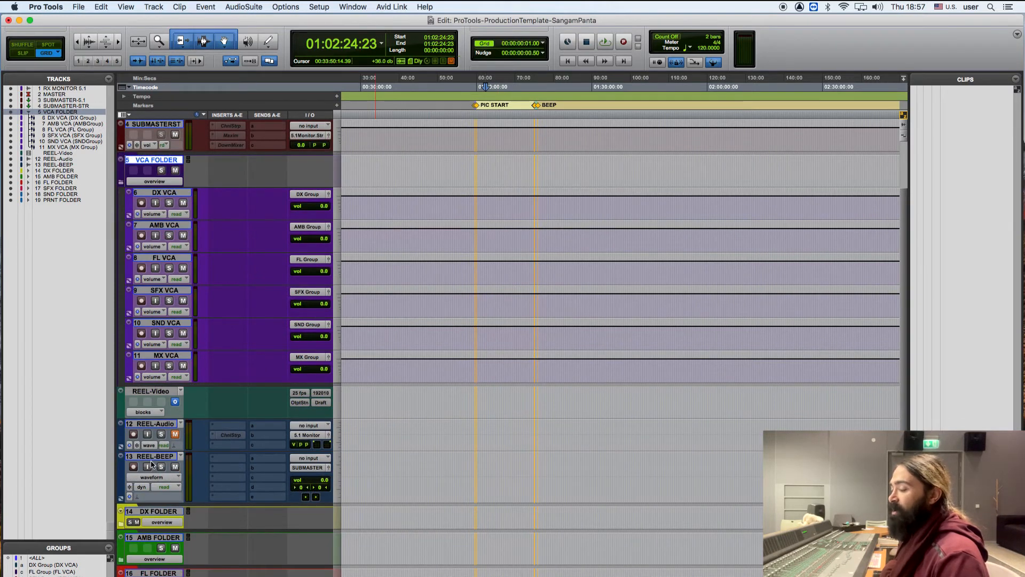
scroll(304, 476, "down", 5)
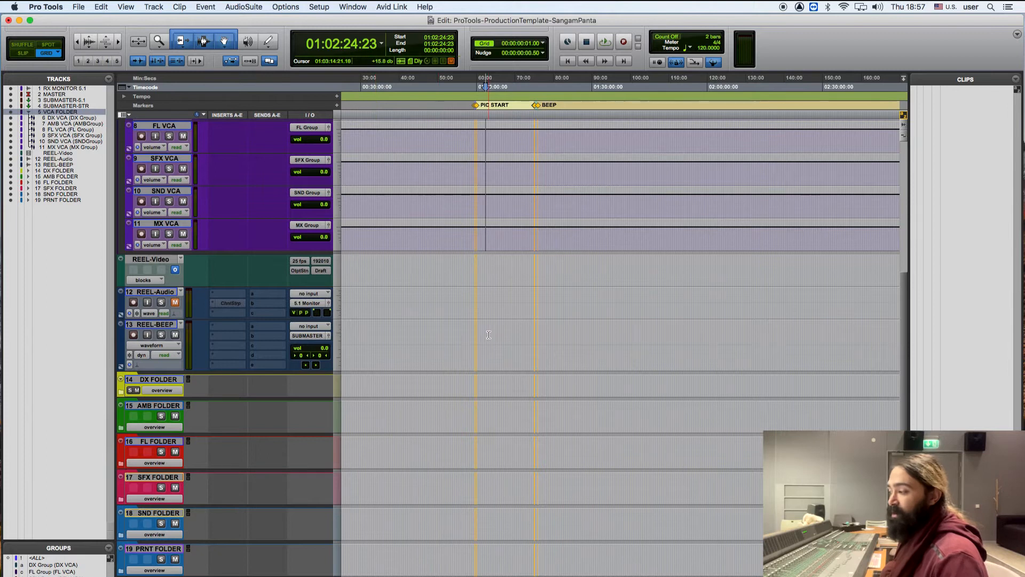
scroll(350, 257, "up", 4)
scroll(417, 262, "up", 1)
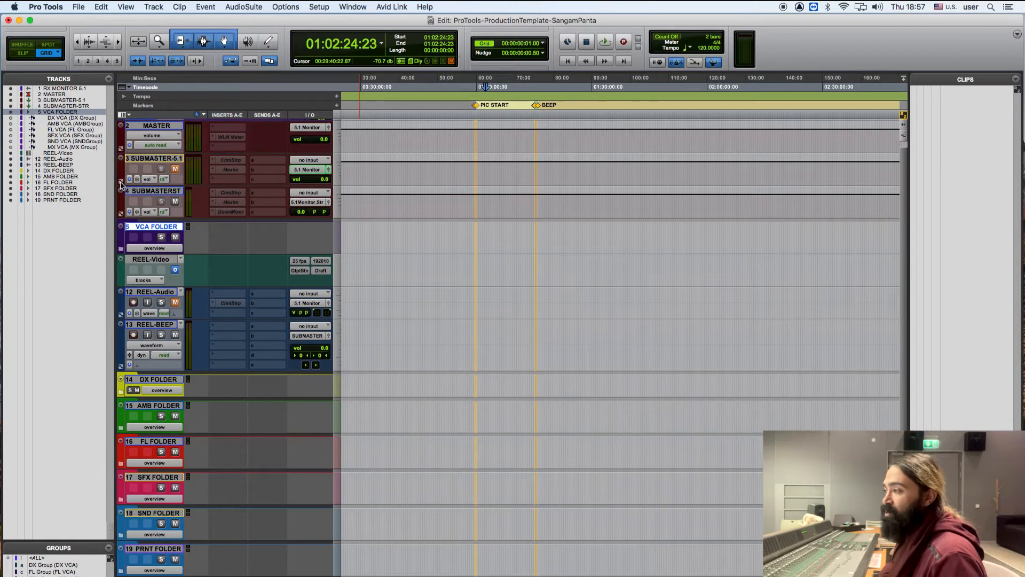
left_click(121, 185)
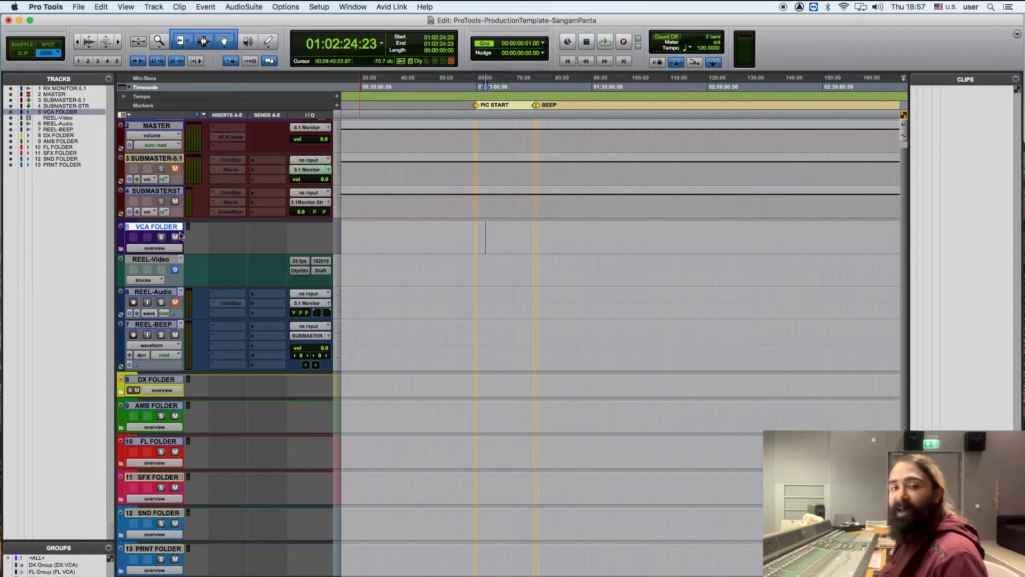
Go through the REEL-Video, REEL-Audio and REEL-BEEP tracks, and view the surround panner in REEL-BEEP's output window.
left_click(151, 259)
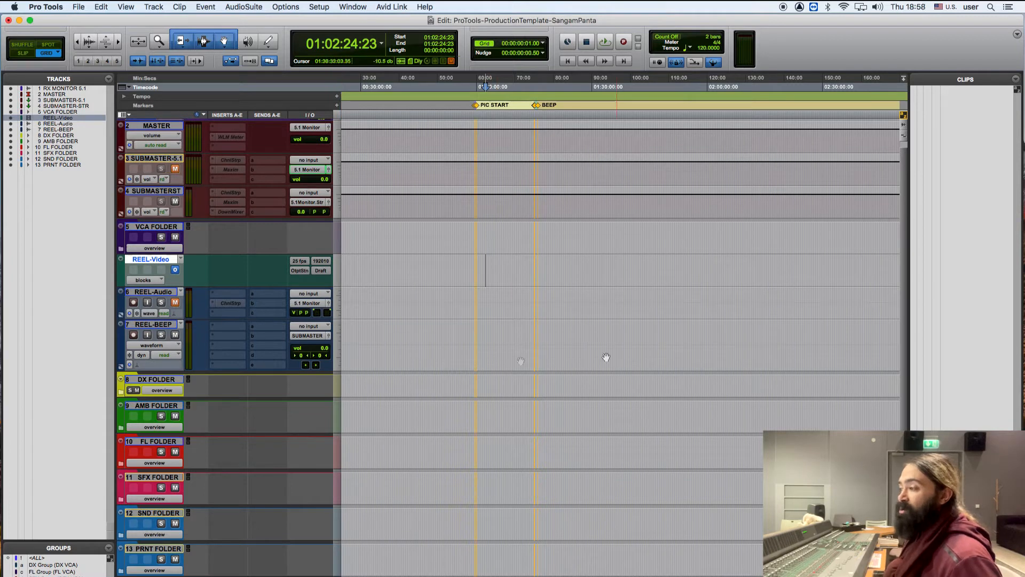
left_click(161, 292)
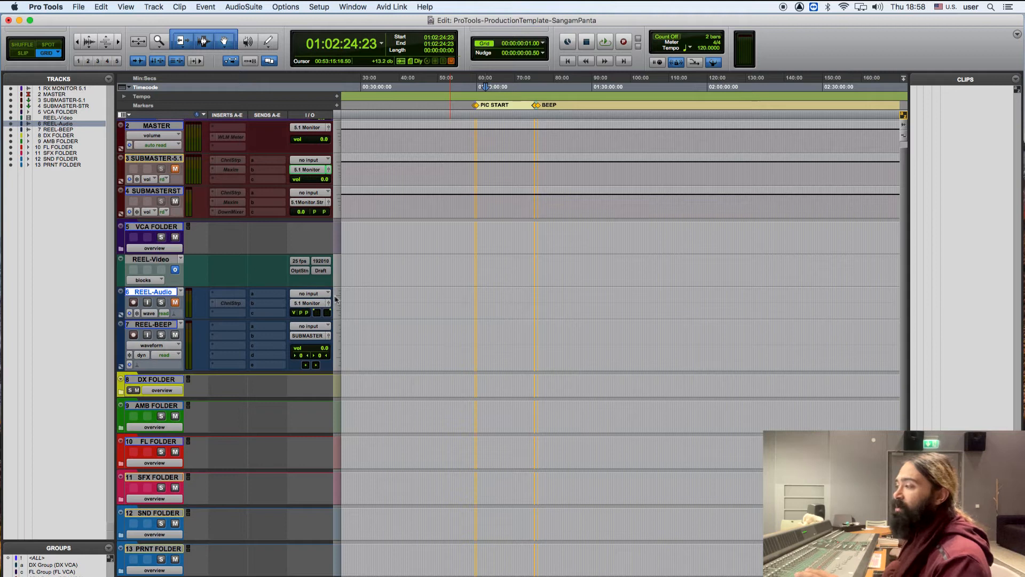
left_click(164, 327)
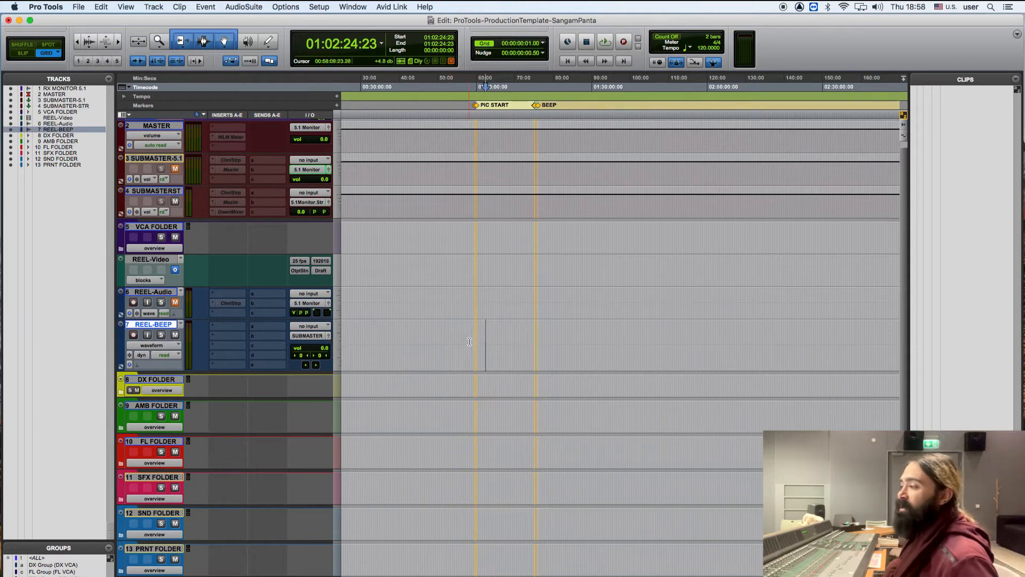
left_click(329, 336)
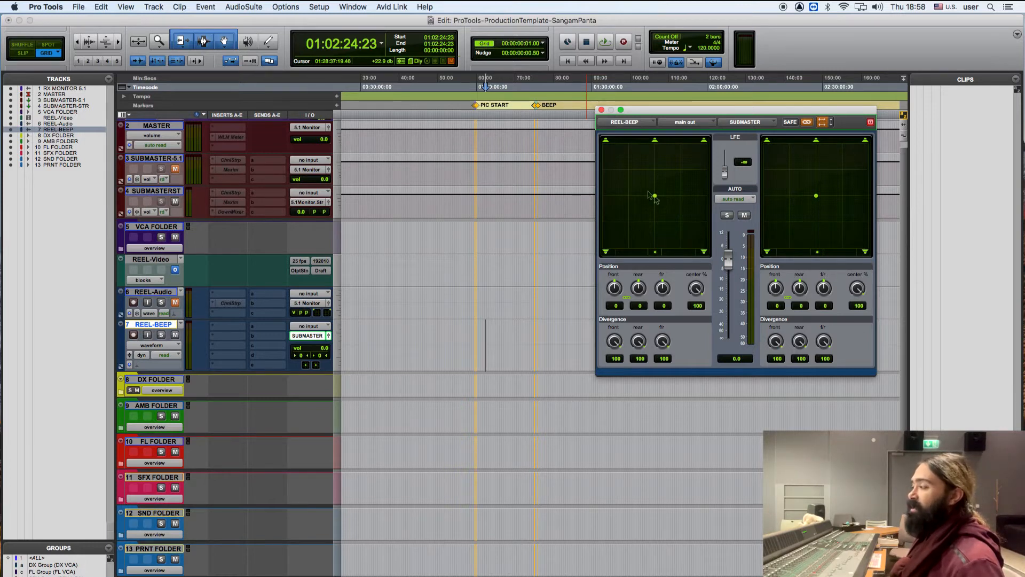
left_click(601, 110)
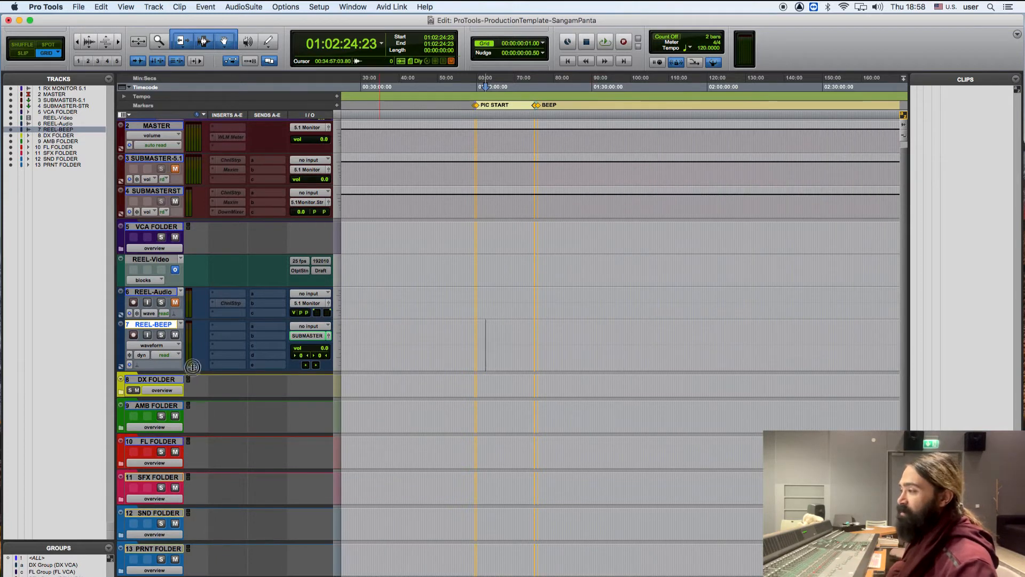
Reduce the REEL-BEEP track's height and go through the DX, AMB, SND and PRNT folder tracks.
left_click_drag(189, 369, 185, 357)
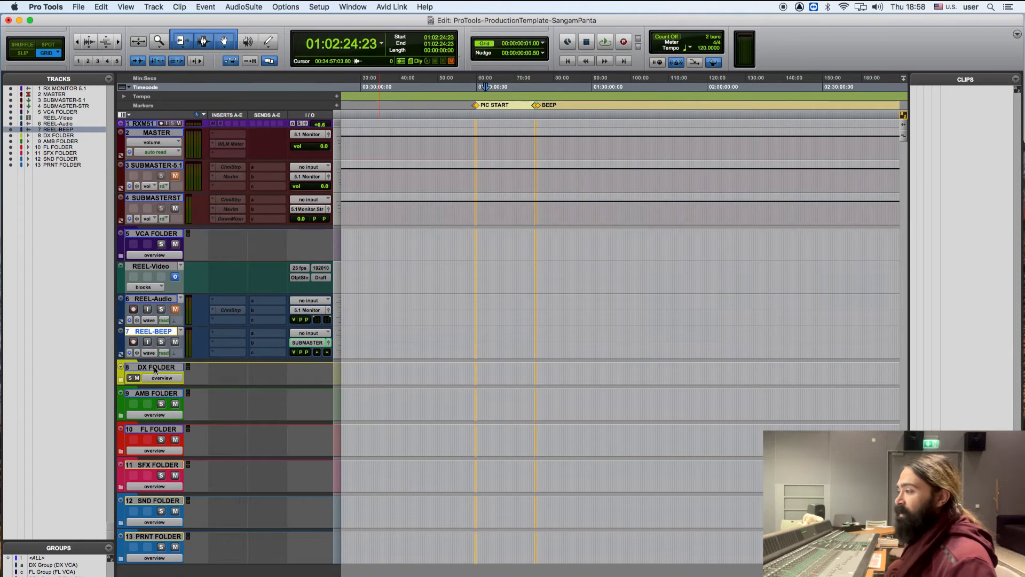
left_click(128, 380)
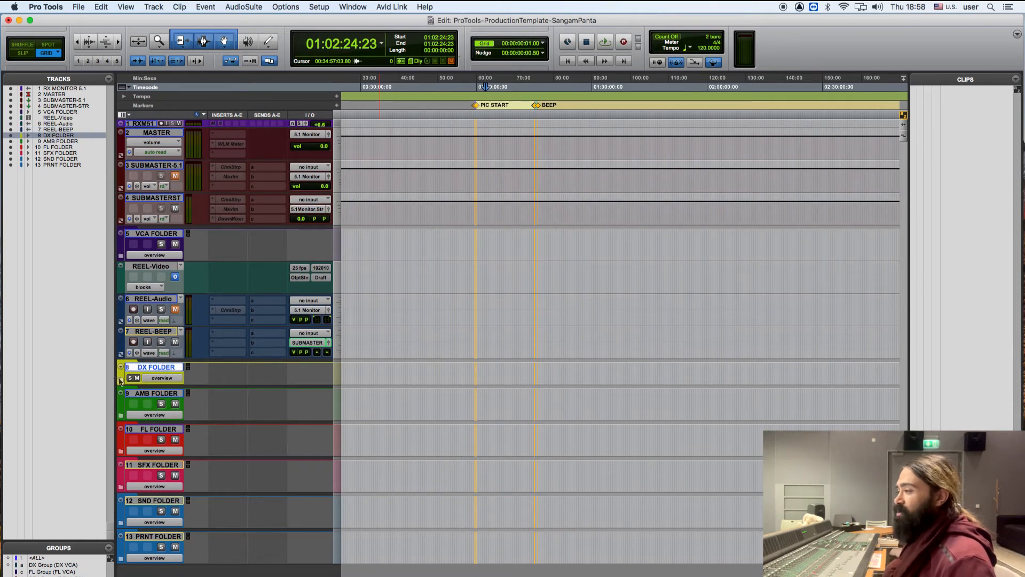
left_click(161, 394)
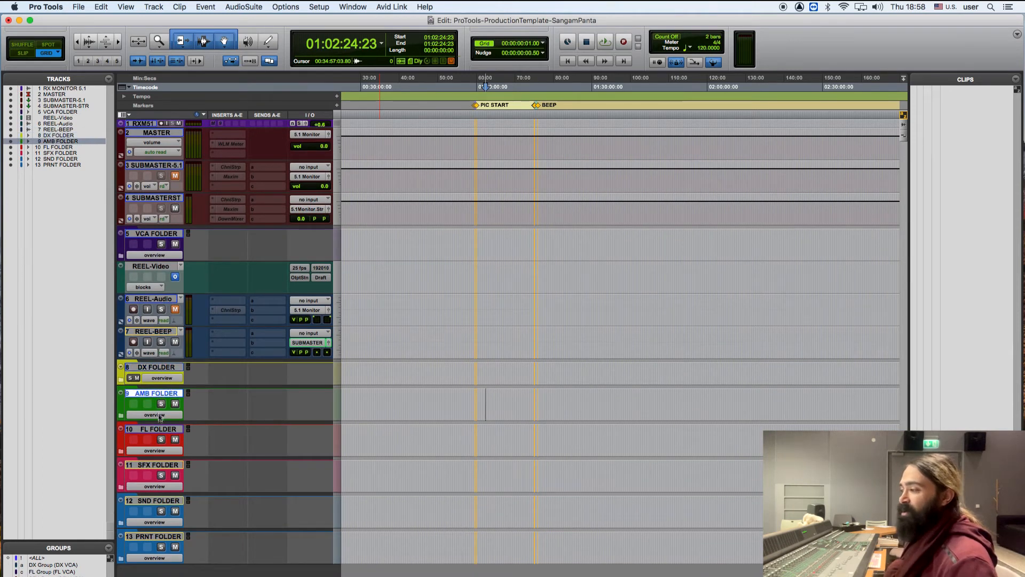
left_click(156, 502)
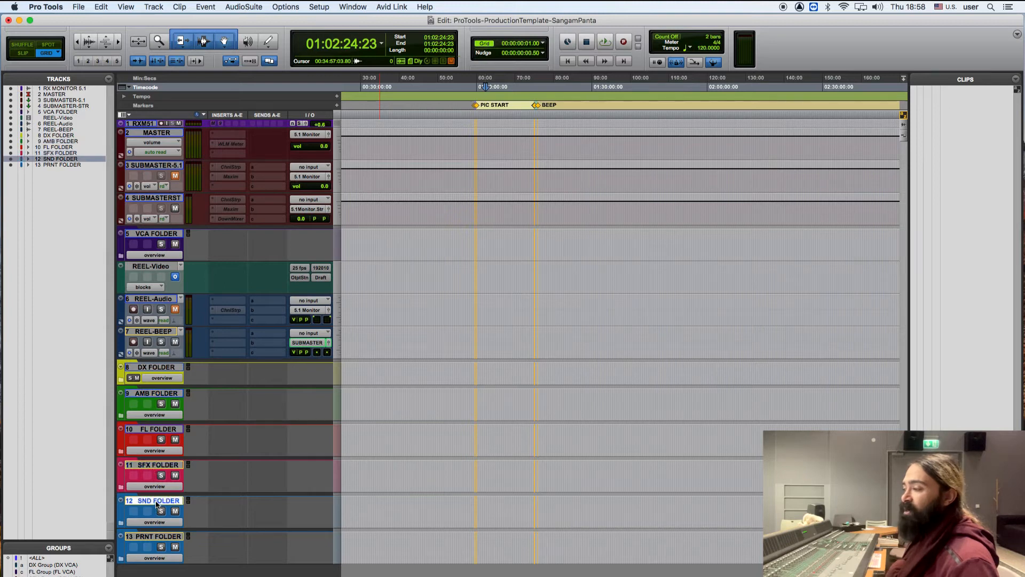
left_click(157, 538)
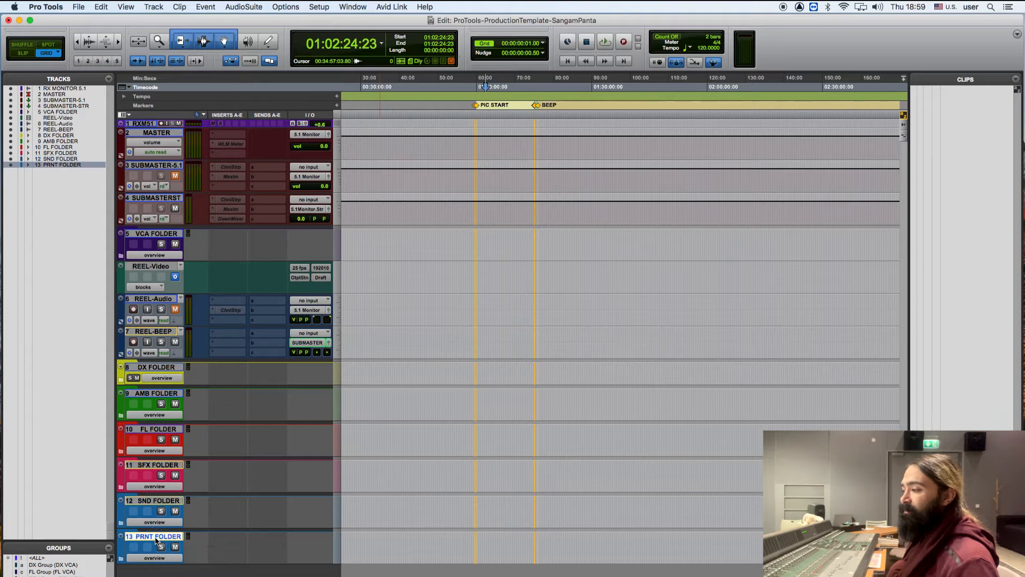
Collapse MX FOLDER inside SND FOLDER and move it out to sit between SND FOLDER and PRNT FOLDER, leaving SND FOLDER collapsed.
left_click(163, 502)
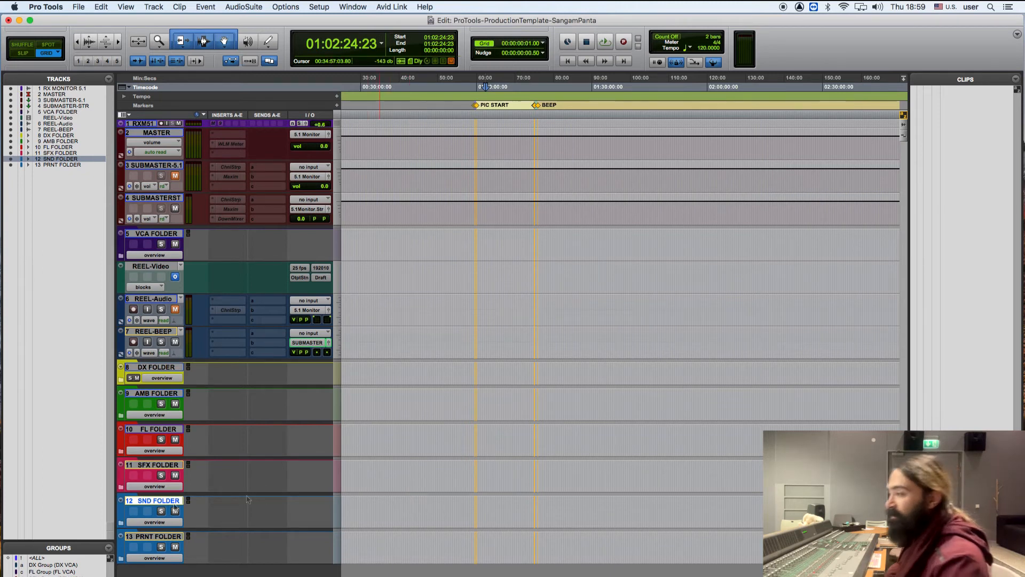
left_click(121, 524)
scroll(458, 460, "down", 15)
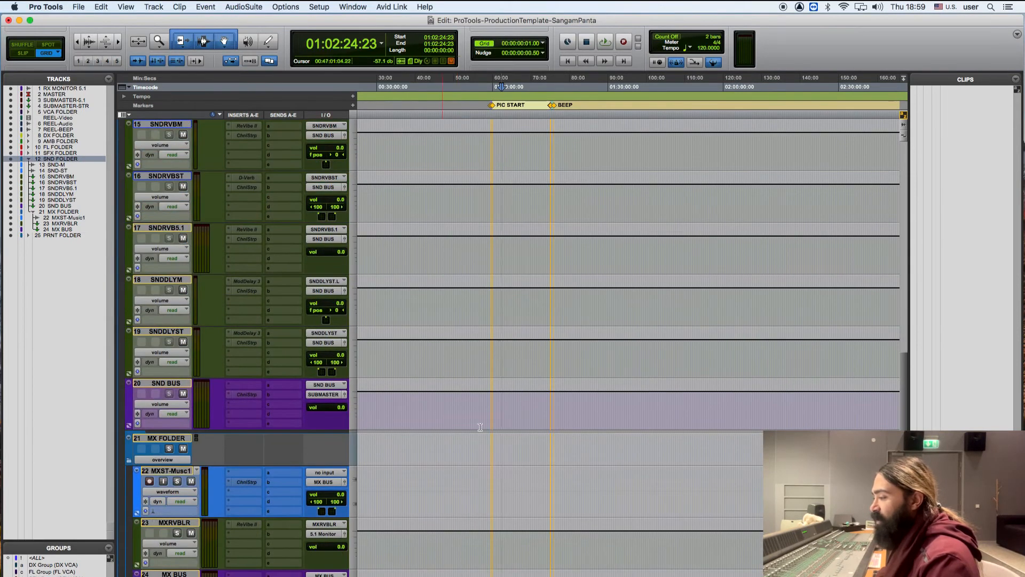
scroll(480, 426, "down", 1)
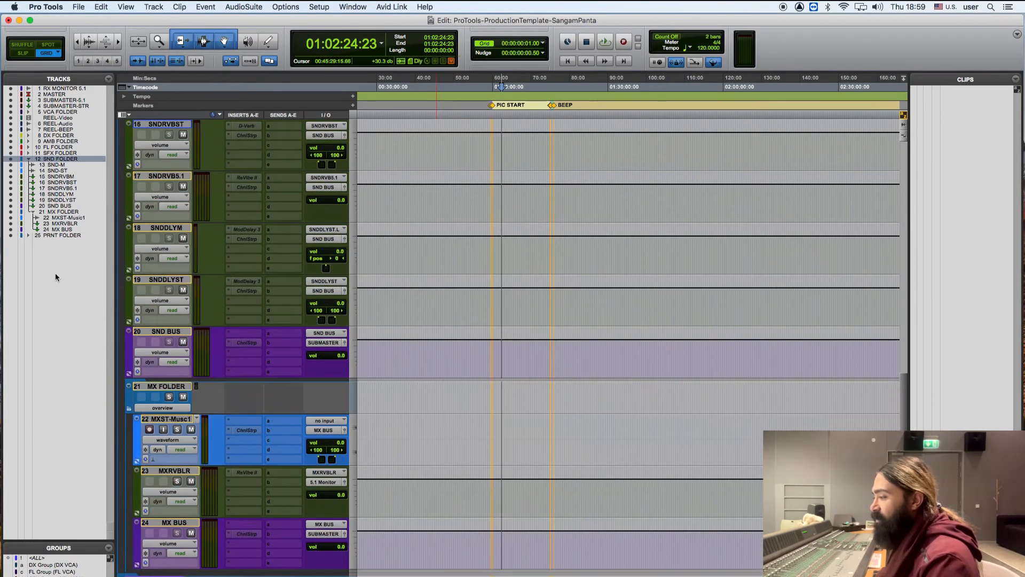
left_click(129, 408)
left_click_drag(139, 509, 123, 544)
scroll(123, 267, "up", 4)
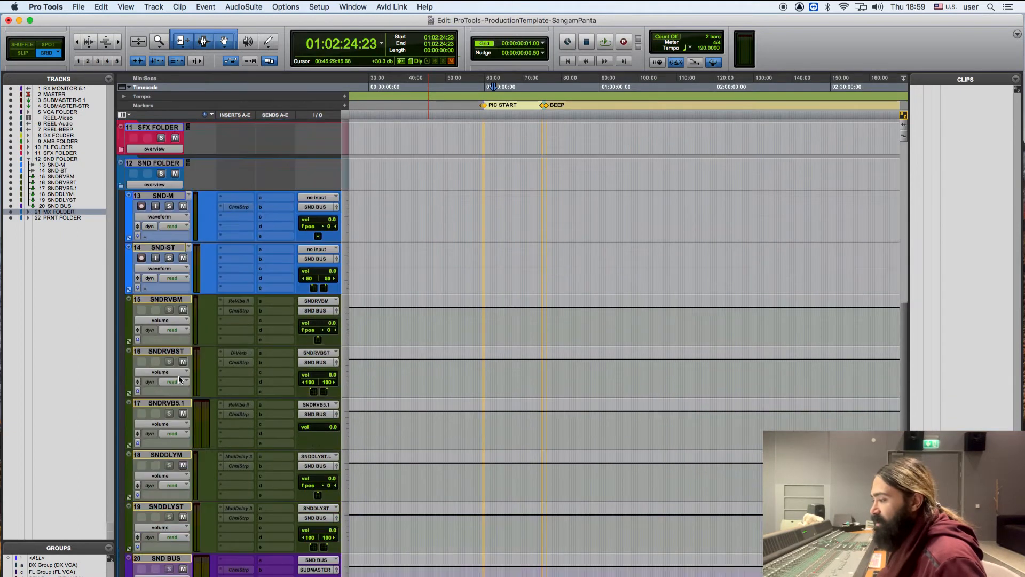
left_click(121, 259)
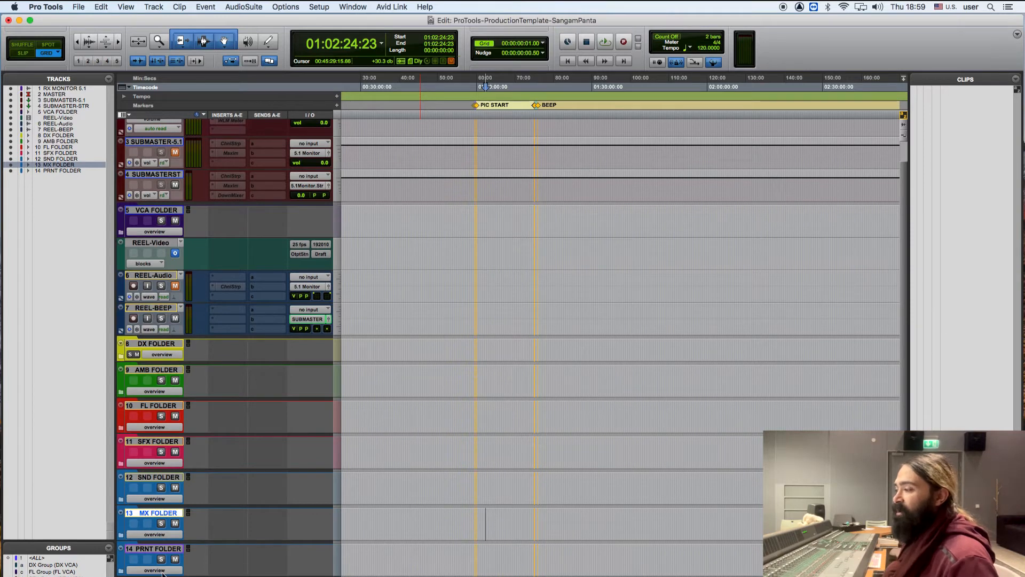
Expand DX FOLDER to show its dialogue tracks and place the edit cursor at 01:10:02:16 on the DX-Lav1 track.
left_click(163, 344)
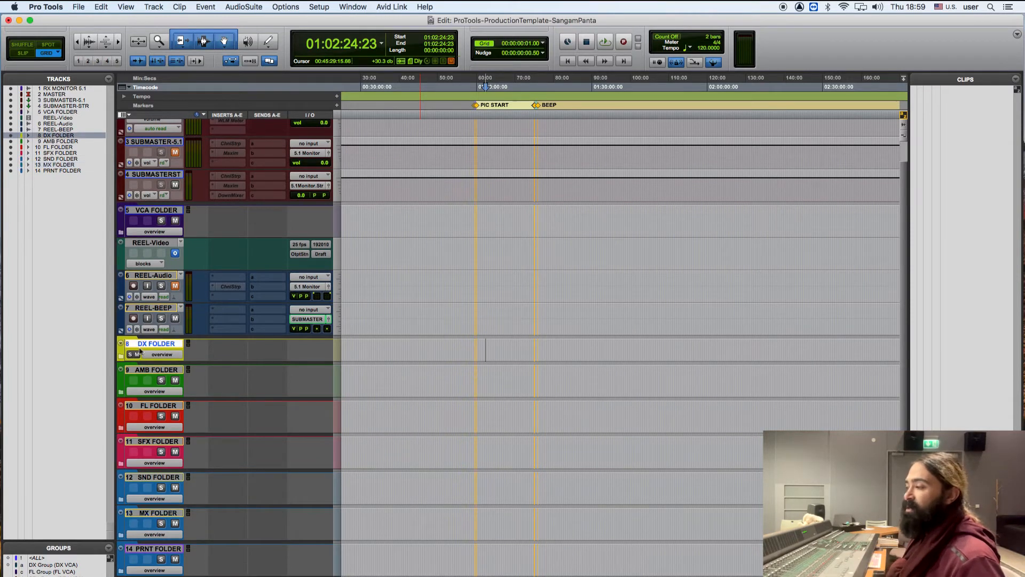
left_click(121, 357)
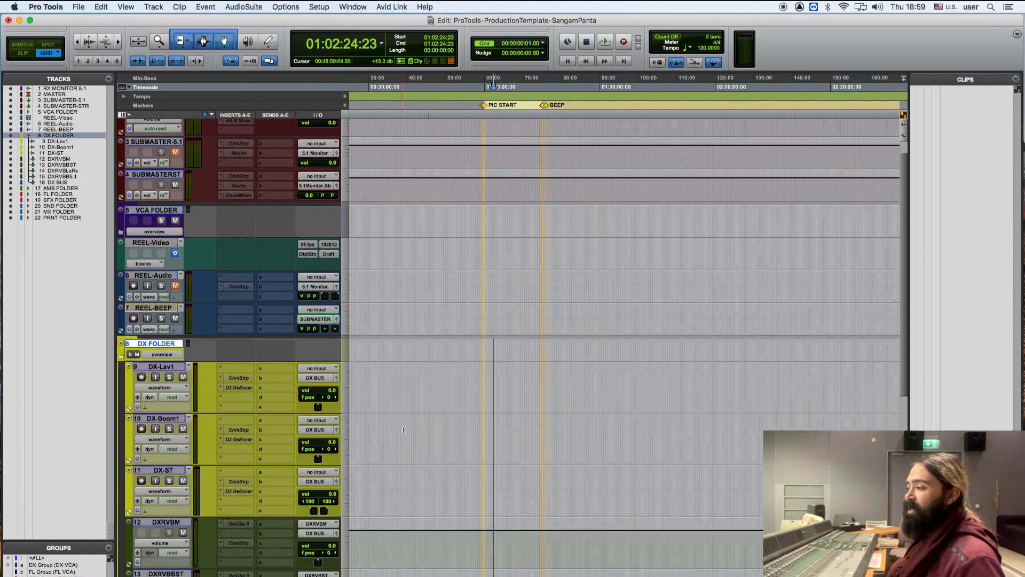
scroll(403, 430, "down", 3)
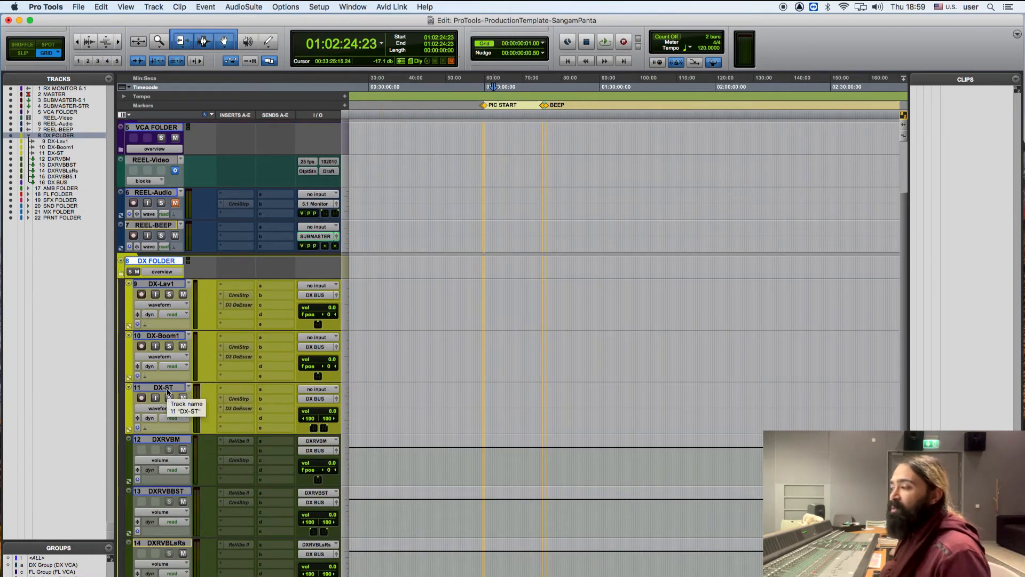
left_click(521, 281)
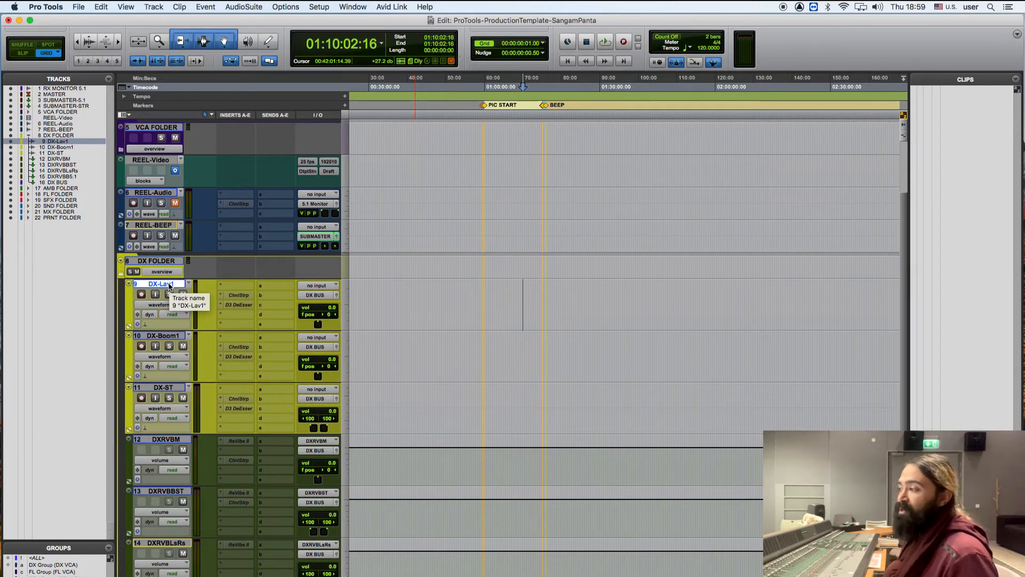
View the DX-Lav1 track's options without choosing any, save the session, and select the DX-ST track.
right_click(169, 287)
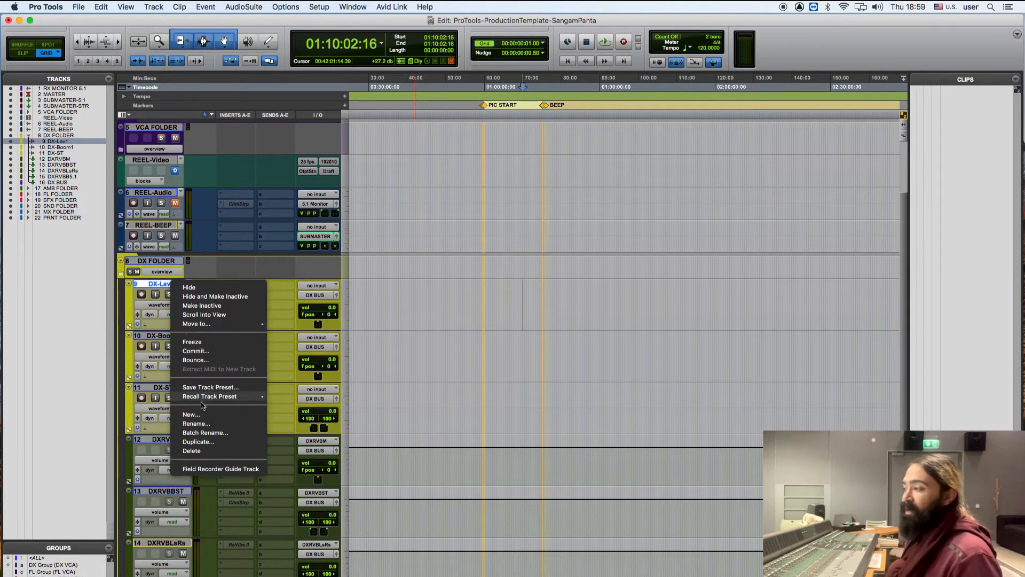
left_click(483, 309)
key("super+s")
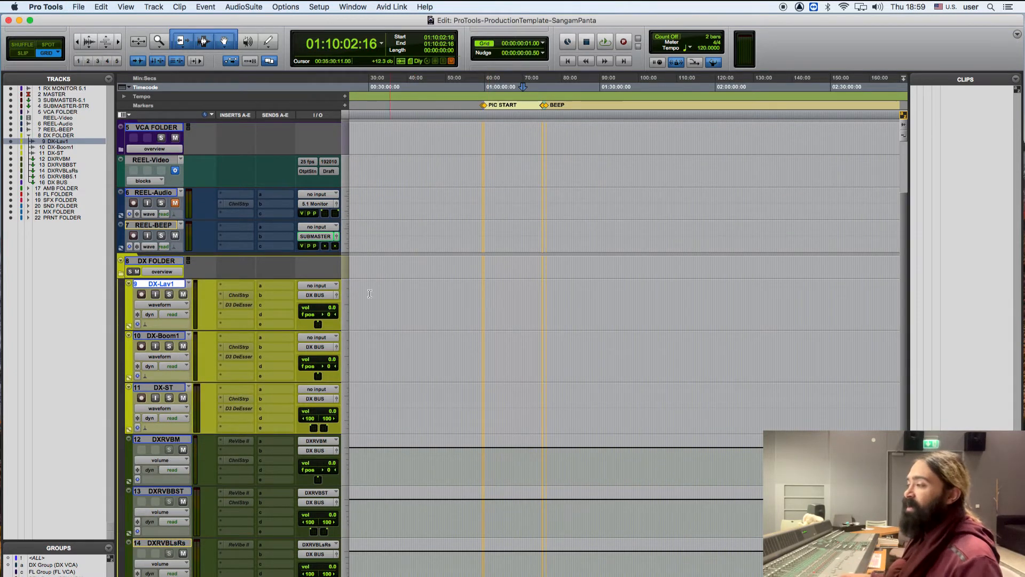
left_click(170, 389)
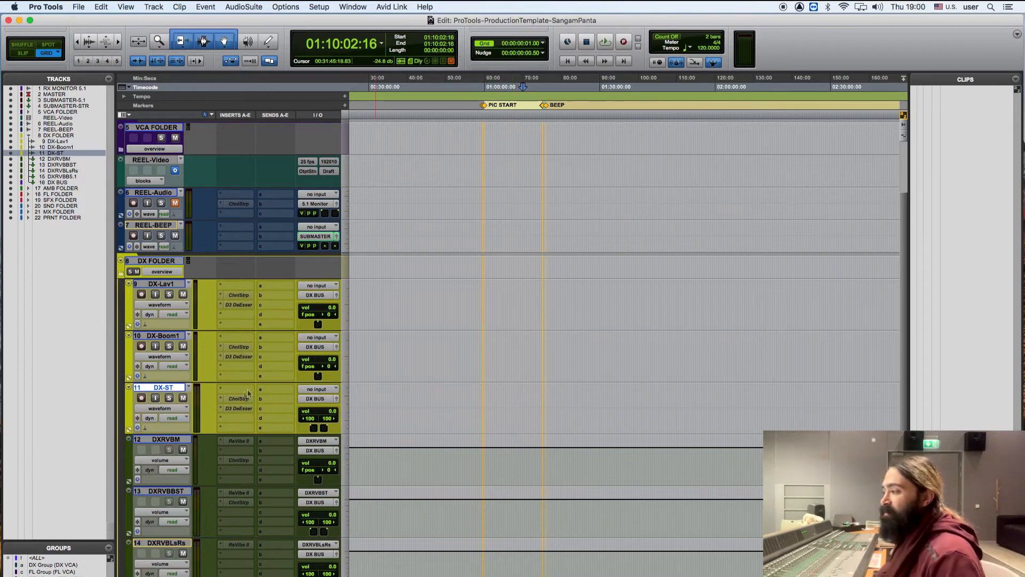
Make the Channel Strip insert on the DX-Lav1 track active, view its dynamics and EQ settings, and close the plug-in window.
right_click(237, 295)
left_click(245, 299)
right_click(238, 295)
left_click(241, 300)
left_click(238, 296)
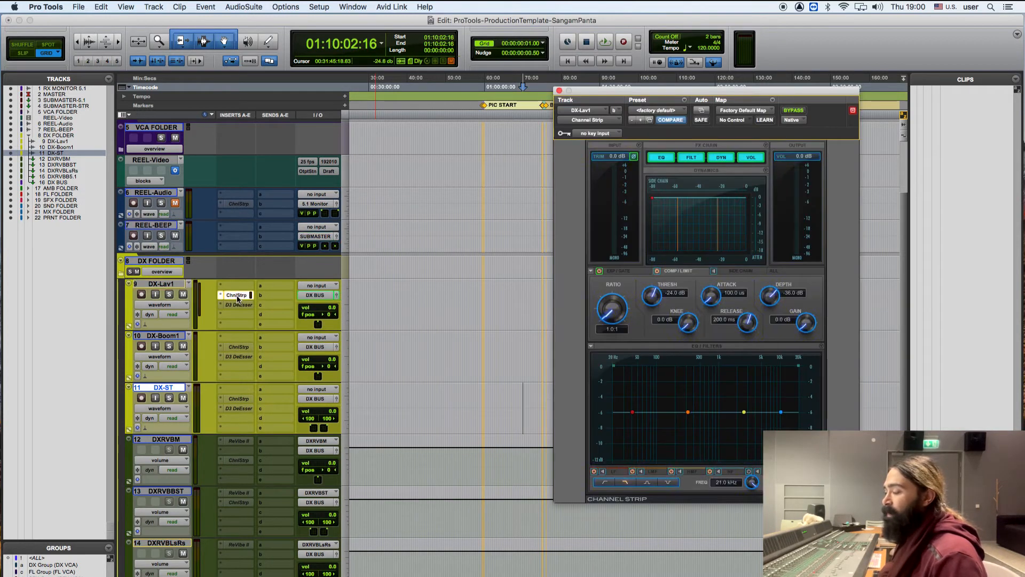
left_click(238, 295)
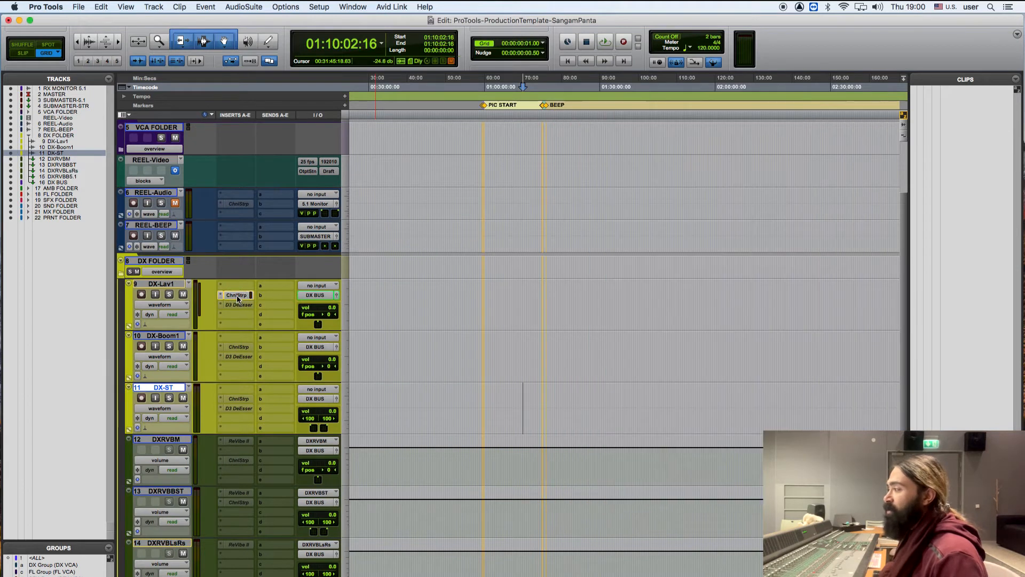
Bypass the DX-Lav1 Channel Strip insert and make it inactive.
right_click(238, 296)
left_click(238, 299)
right_click(239, 299)
left_click(249, 306)
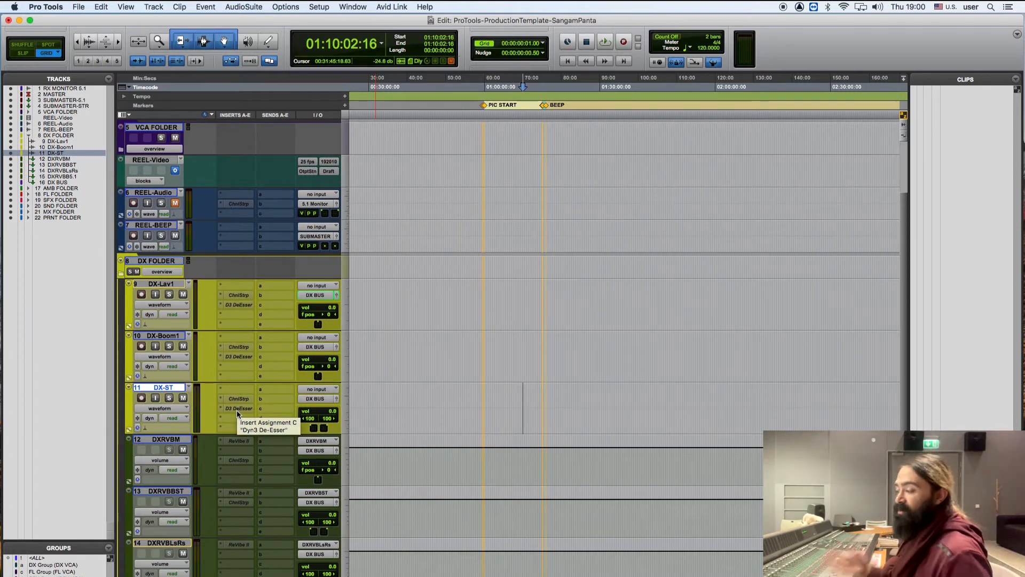
mouse_move(238, 412)
left_mouse_down()
mouse_move(239, 394)
mouse_move(243, 410)
left_mouse_up()
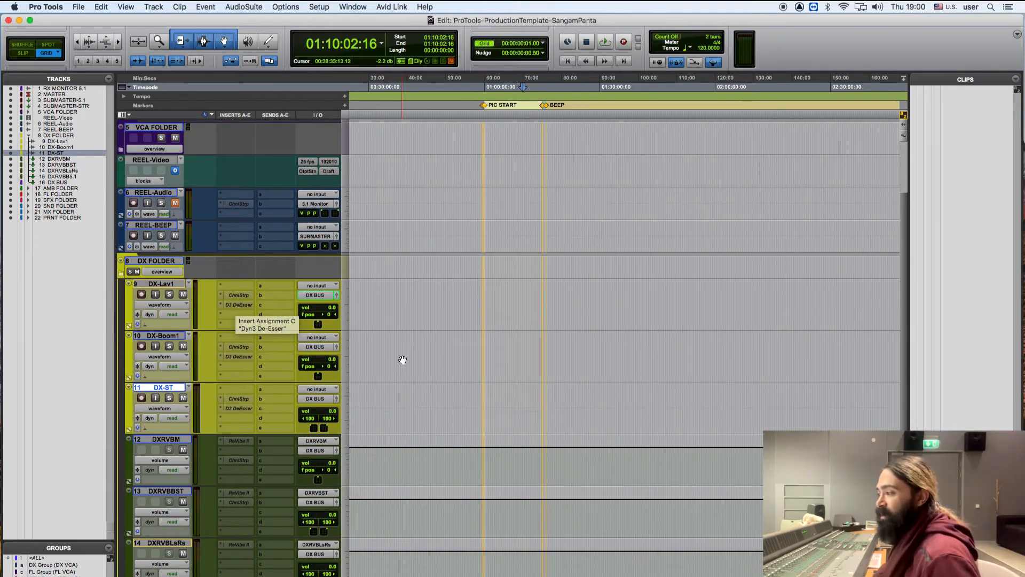
Examine the routing of the dialogue reverb tracks, DX BUS and the submasters, selecting DX BUS and finally the DXRVBB5.1 track.
scroll(403, 360, "down", 1)
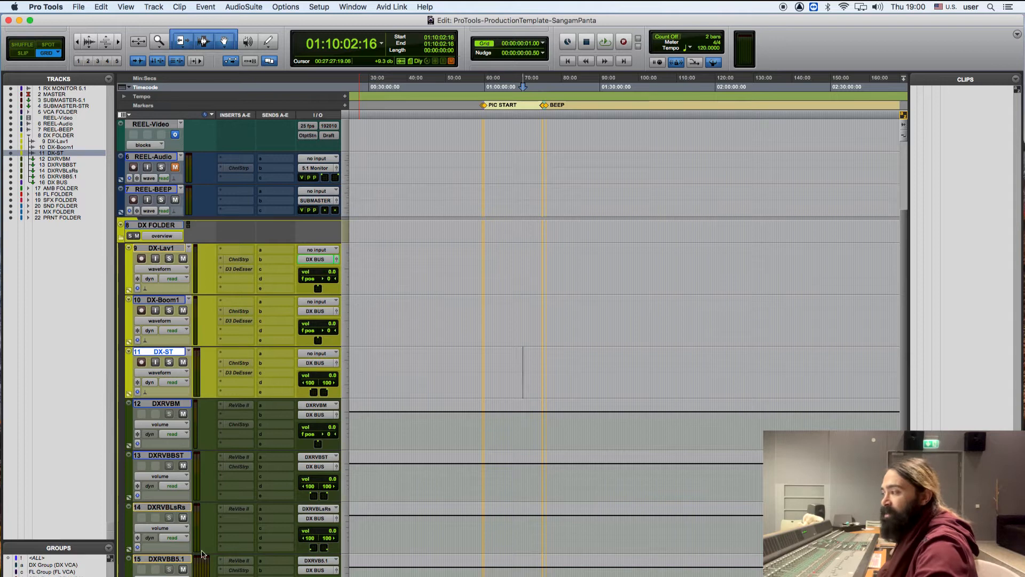
scroll(301, 565, "down", 4)
left_click(166, 545)
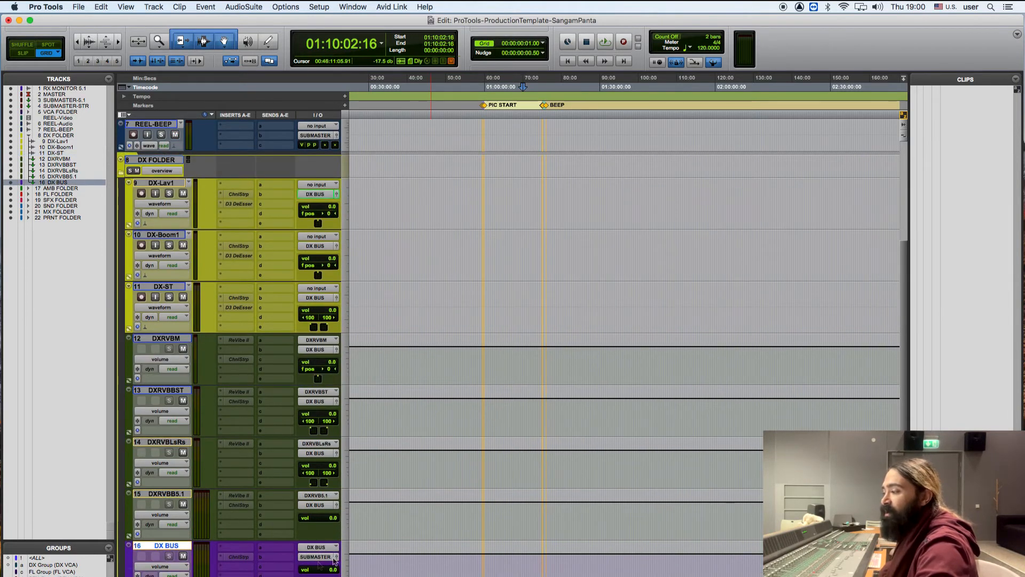
scroll(426, 529, "up", 4)
scroll(426, 529, "up", 3)
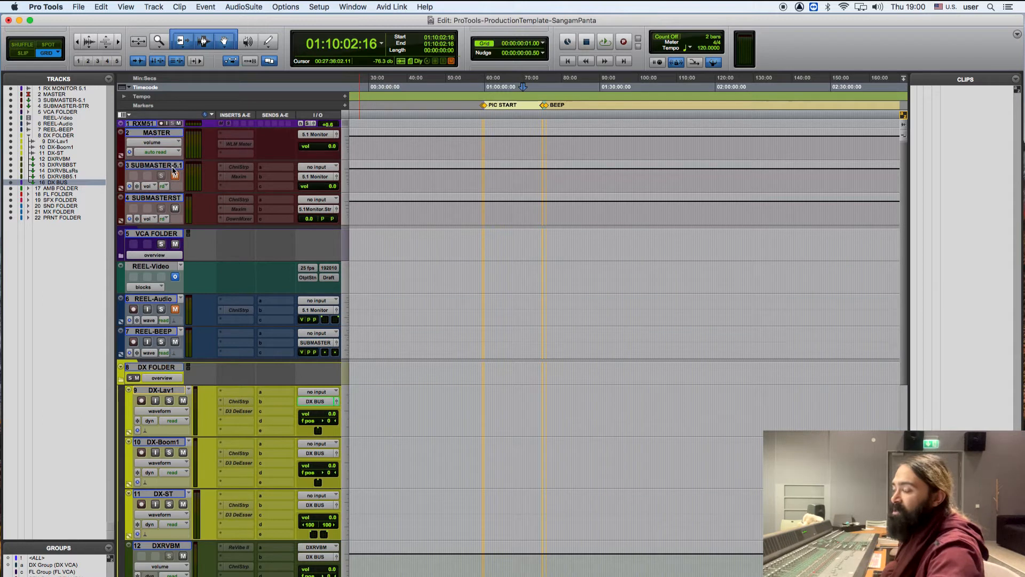
scroll(446, 317, "down", 3)
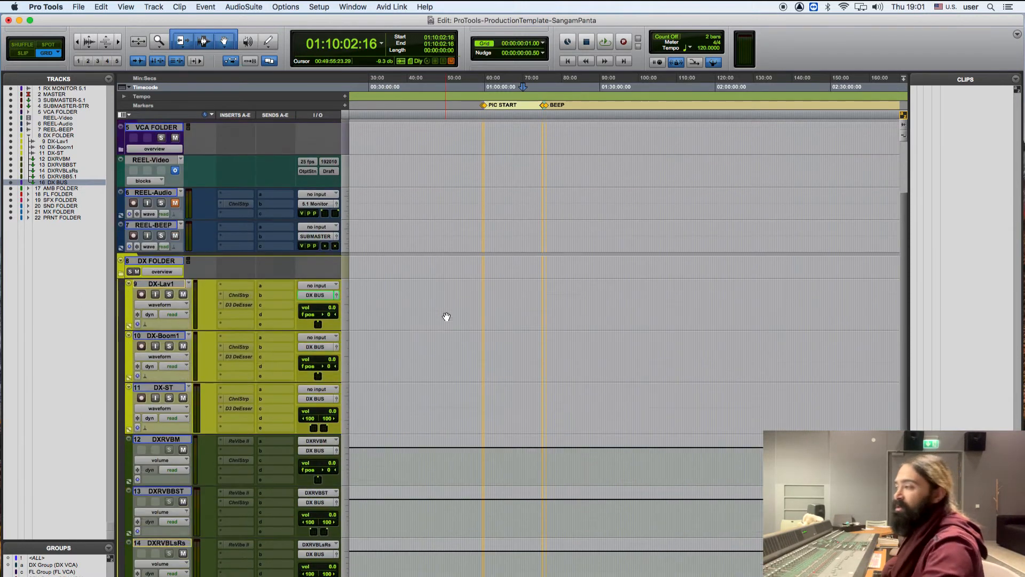
scroll(446, 316, "down", 3)
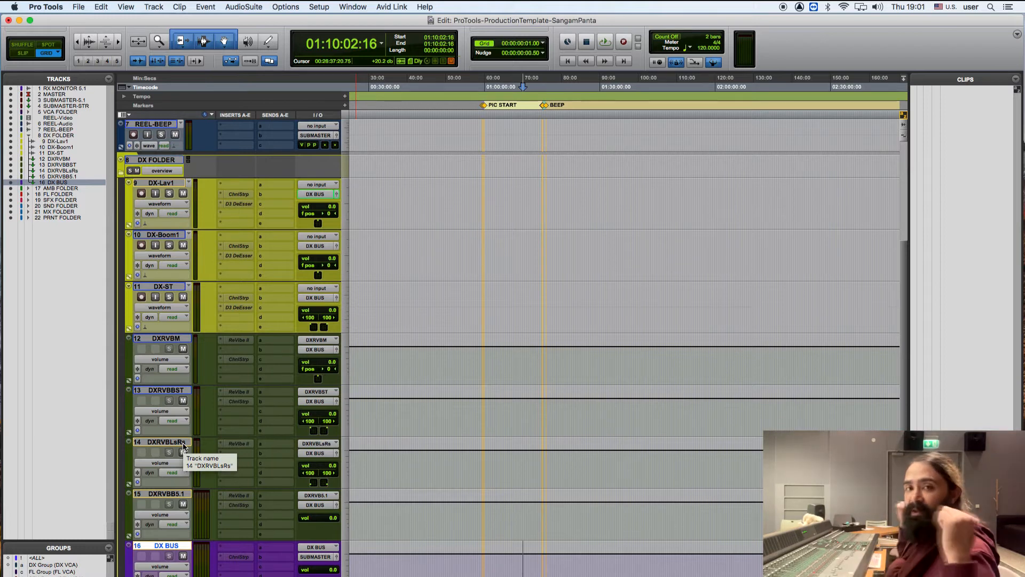
scroll(182, 445, "down", 4)
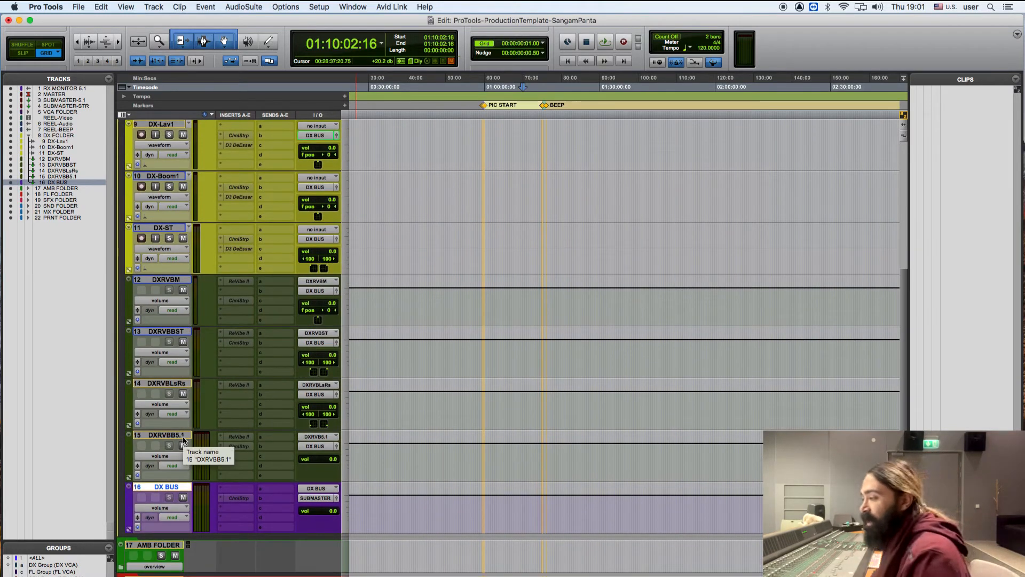
left_click(183, 439)
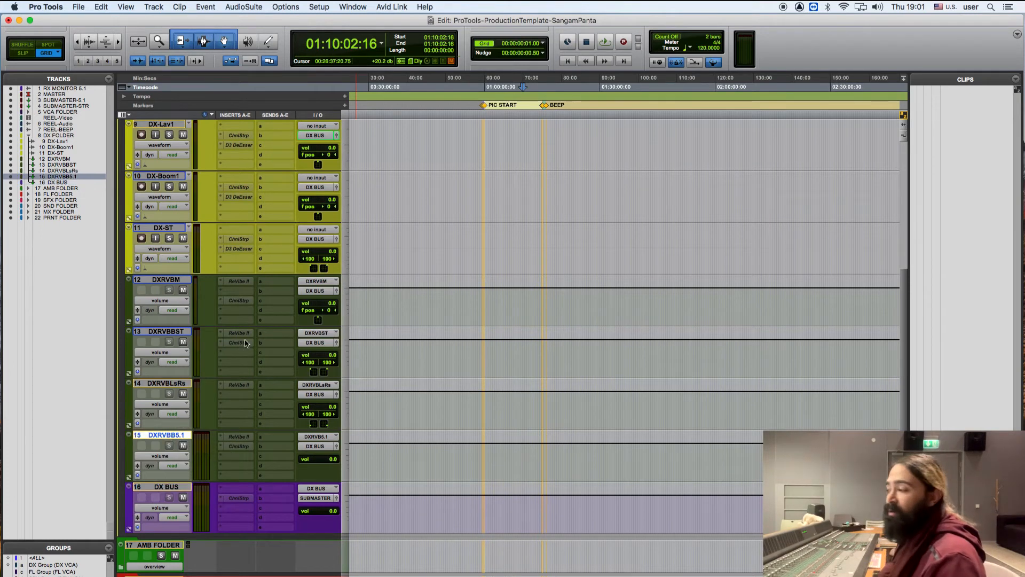
Assign send A on DX-Lav1 to the DXRVBM (Mono) bus at level 0.0, and clear the send again.
scroll(246, 342, "up", 1)
left_click(274, 154)
mouse_move(277, 155)
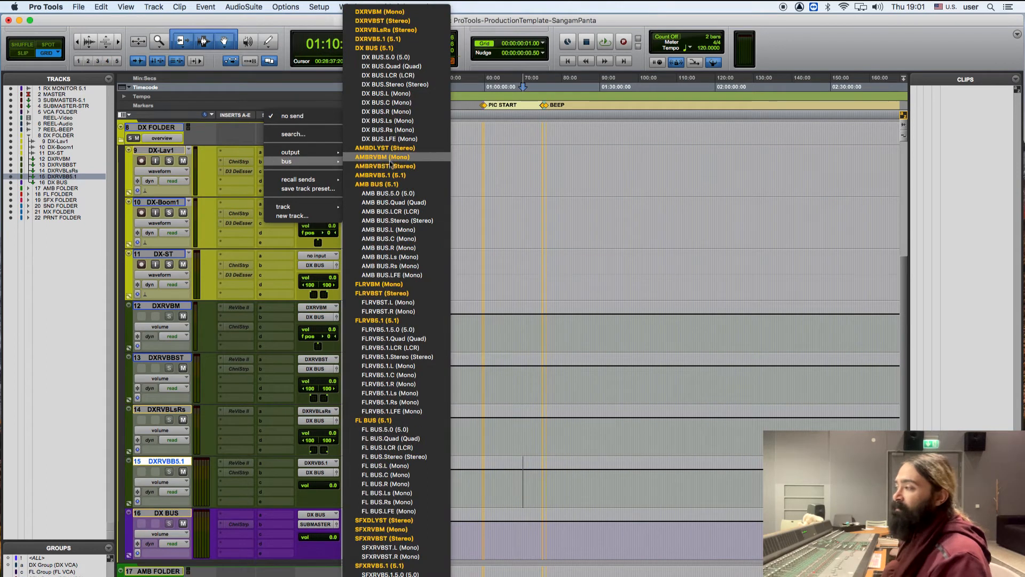
left_click(390, 13)
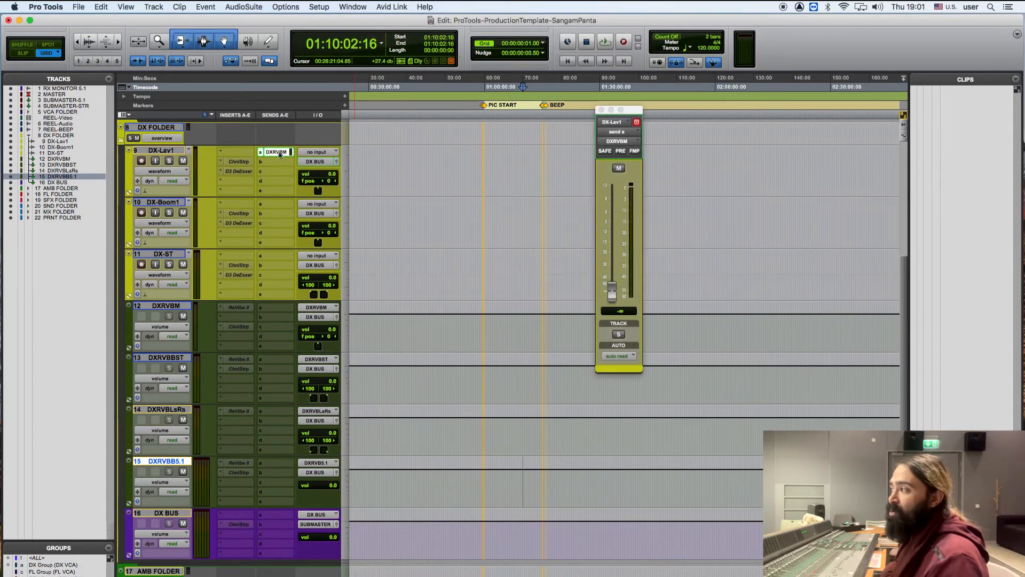
left_click(615, 294, "alt")
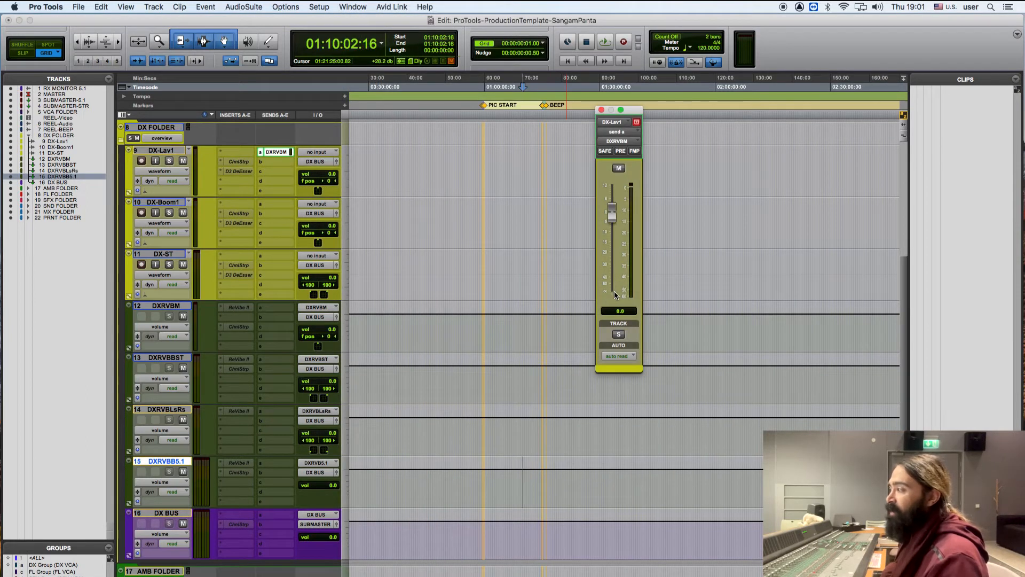
left_click(602, 110)
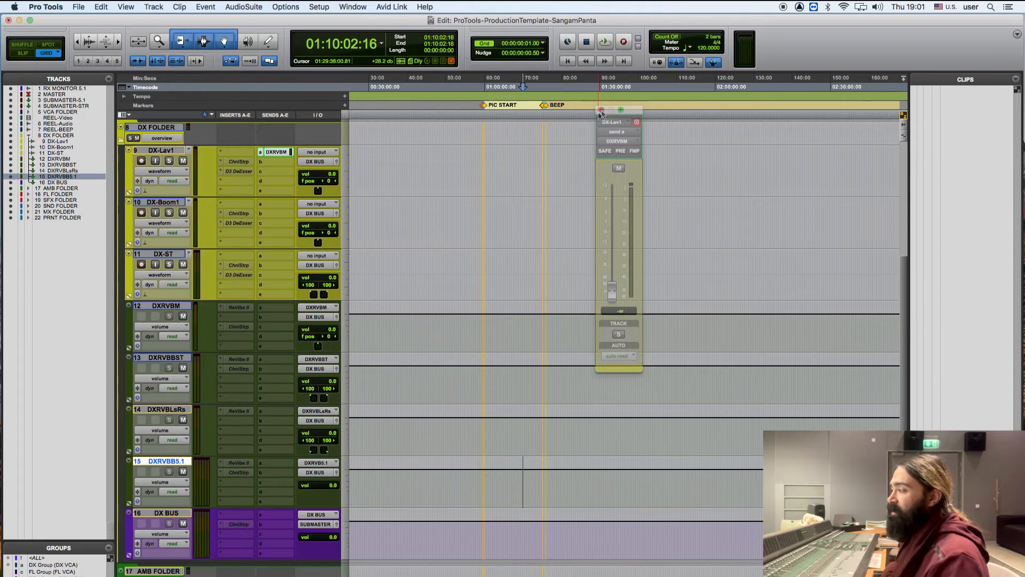
left_click(272, 161)
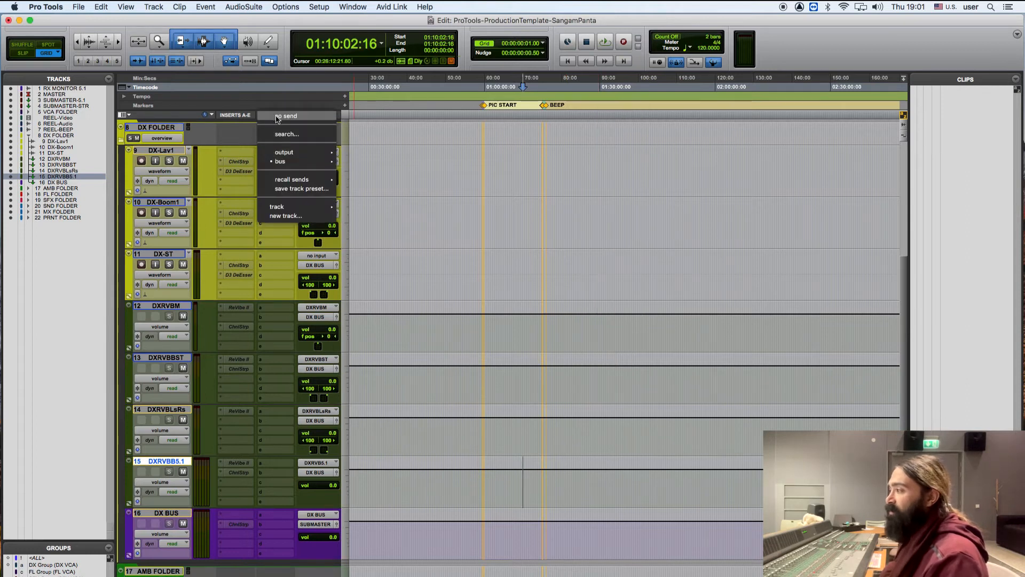
left_click(277, 118)
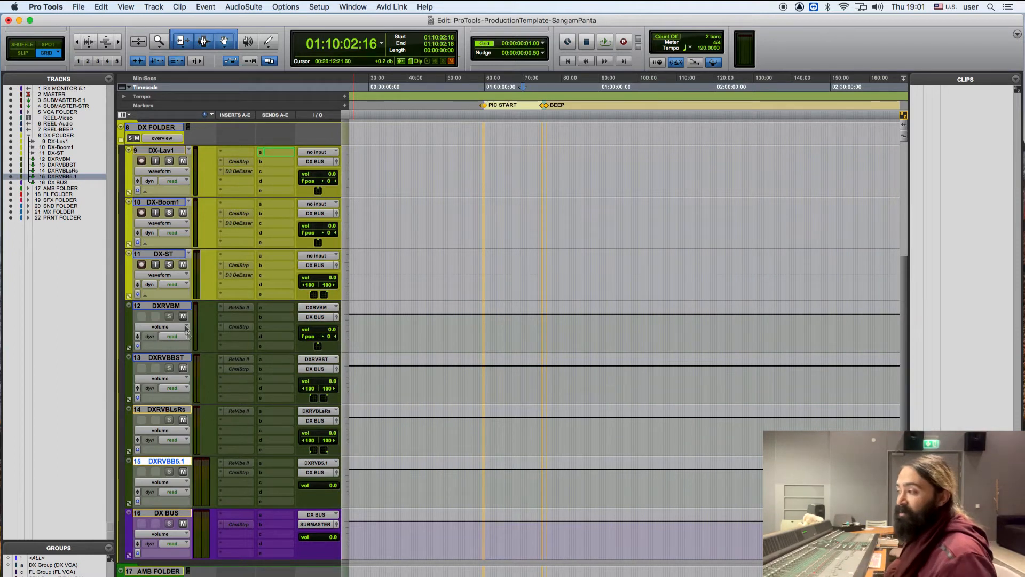
Create a stereo Aux Input track named DXDLYST from send A on DX-Lav1 and move it below the DX-ST track.
left_click(276, 153)
left_click(280, 217)
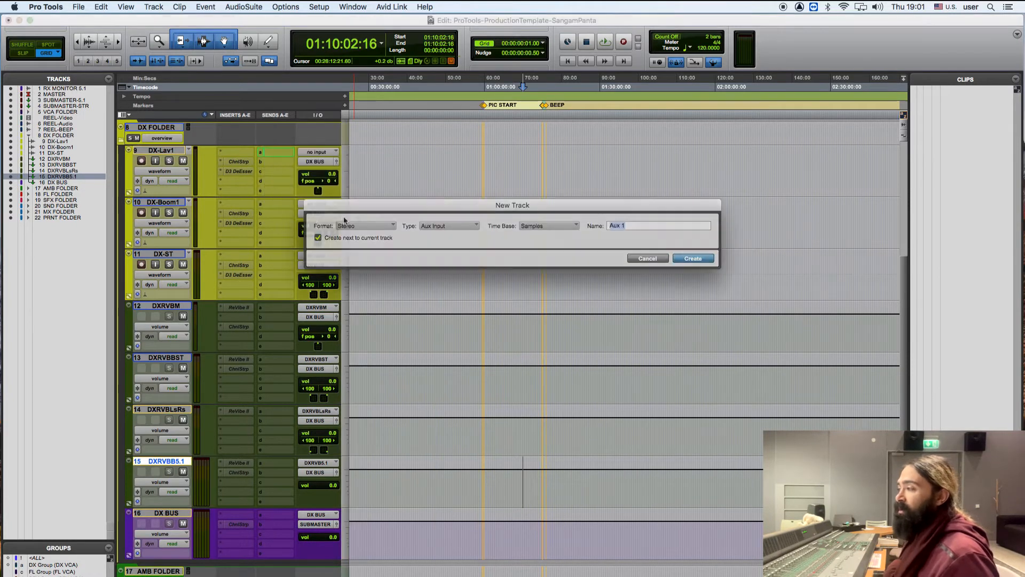
left_click(381, 227)
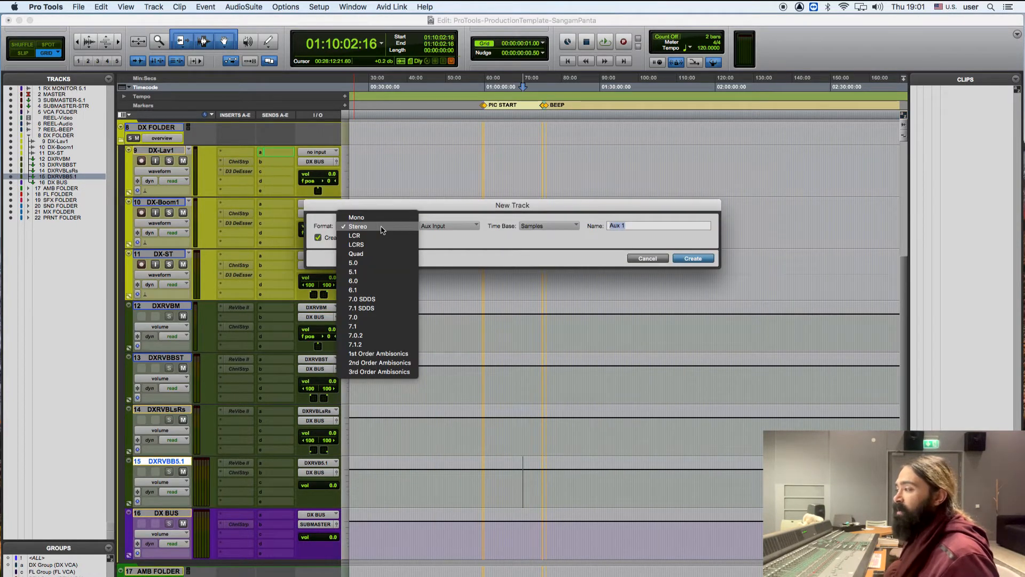
left_click(582, 261)
left_click_drag(637, 224, 538, 219)
type("DXDLYST")
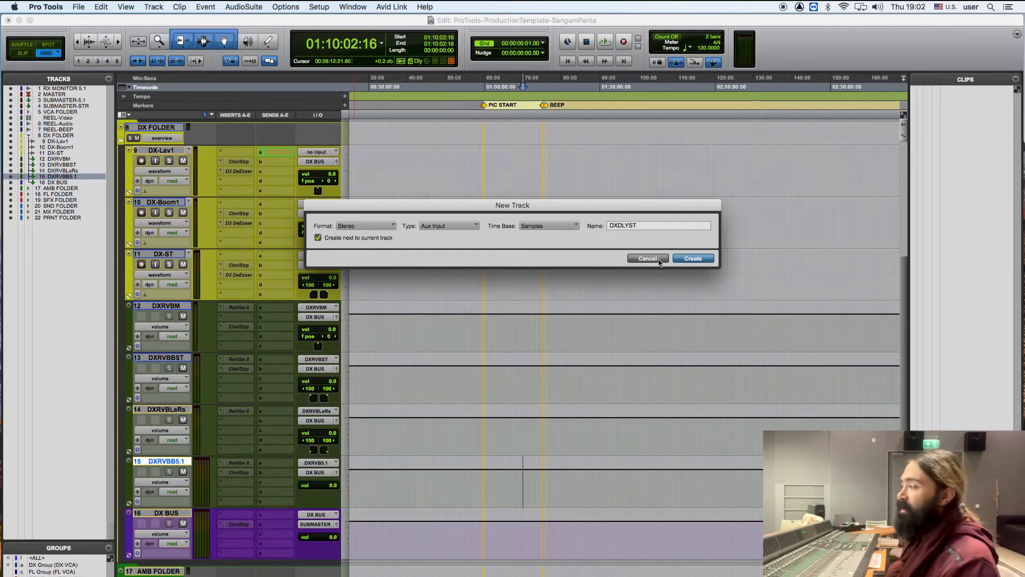
left_click(692, 259)
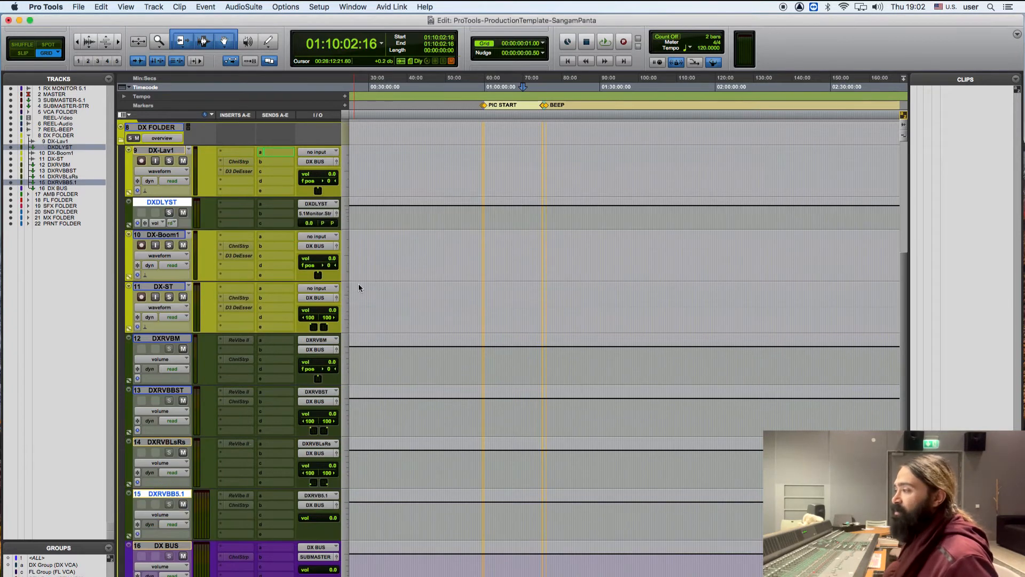
left_click_drag(166, 202, 179, 336)
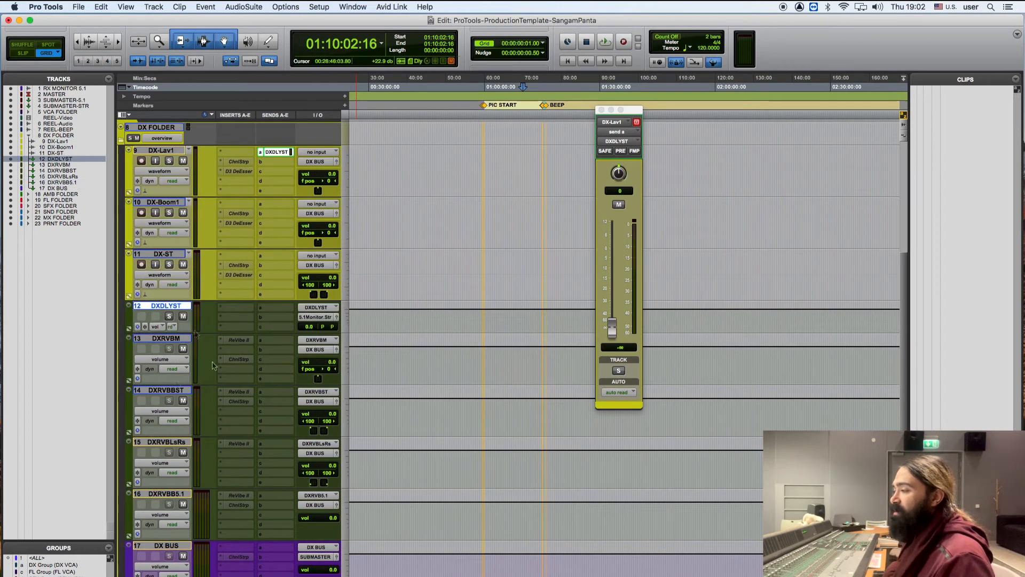
Delete the DXDLYST track and its bus path in I/O Setup, and close the leftover DX-Lav1 send window.
right_click(177, 305)
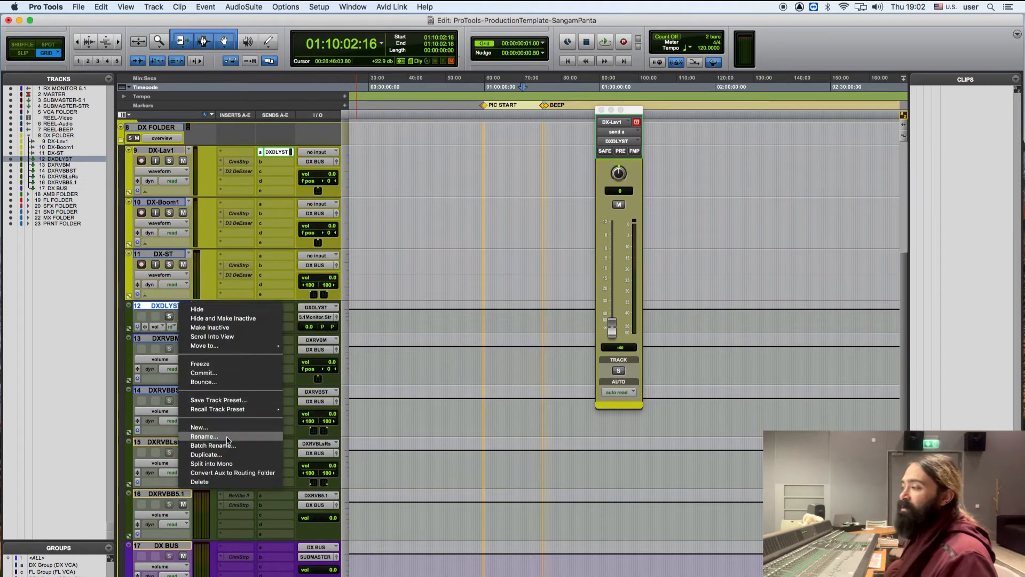
left_click(200, 481)
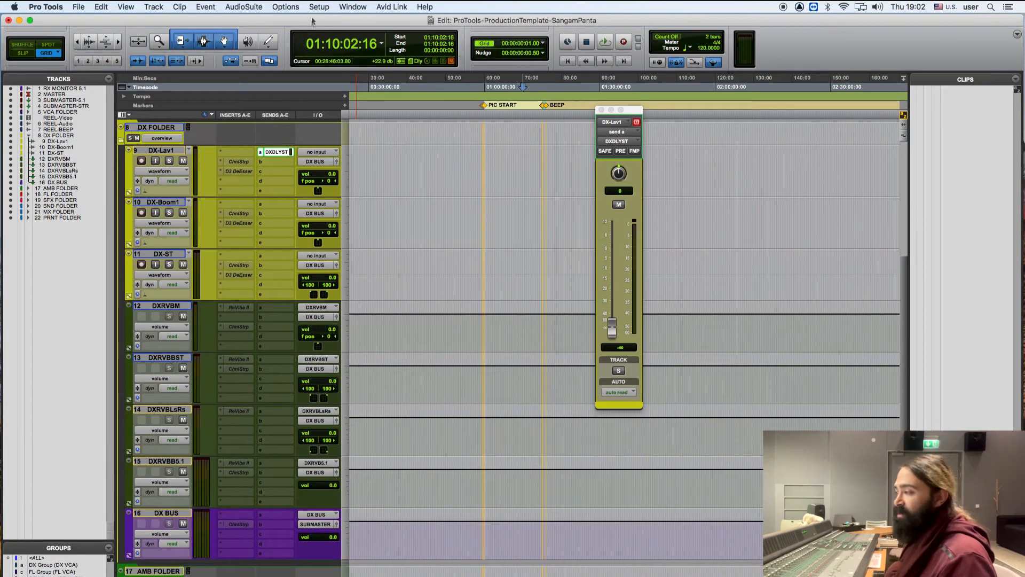
left_click(319, 6)
left_click(326, 69)
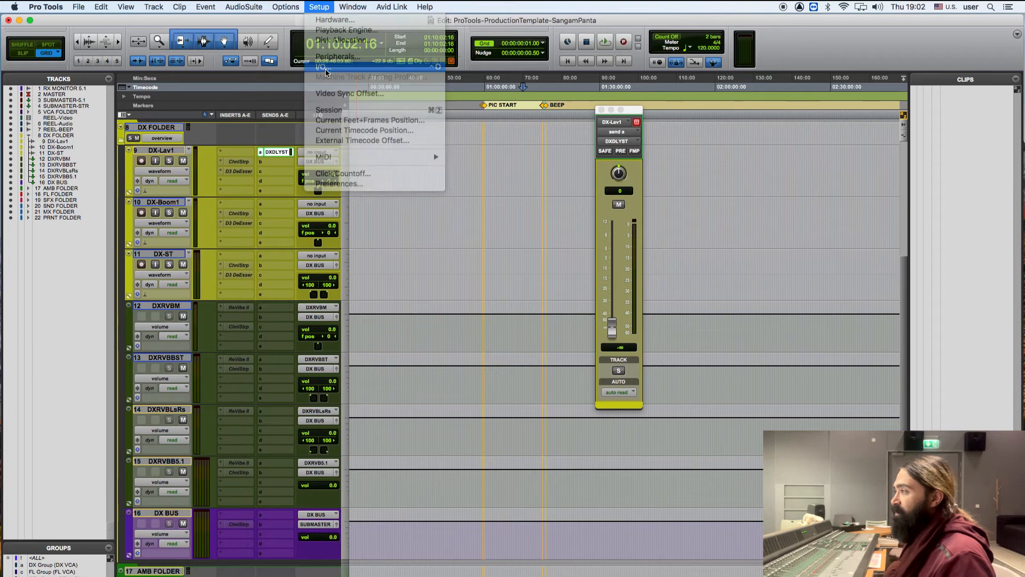
scroll(305, 240, "down", 5)
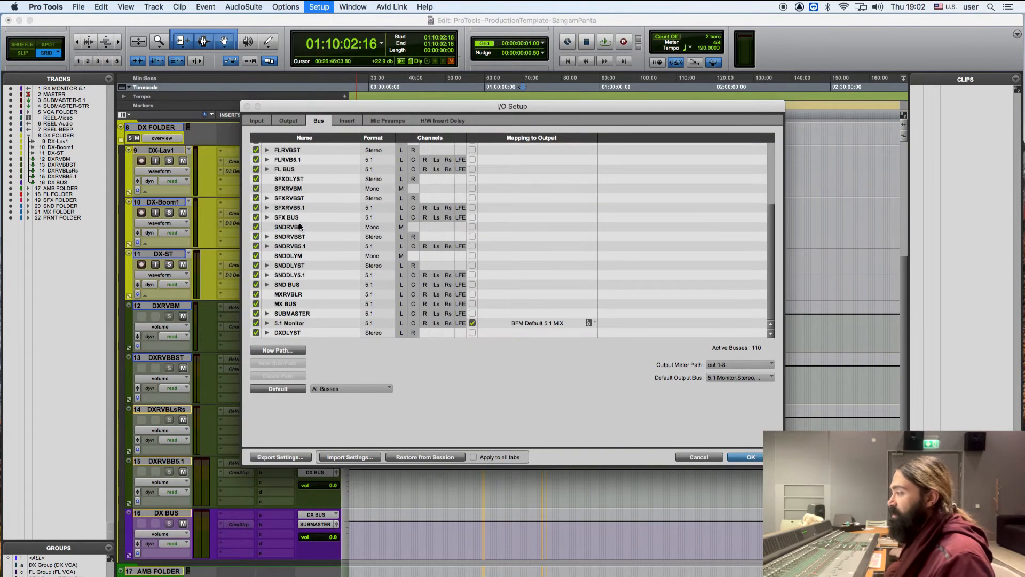
left_click(289, 333)
key("BackSpace")
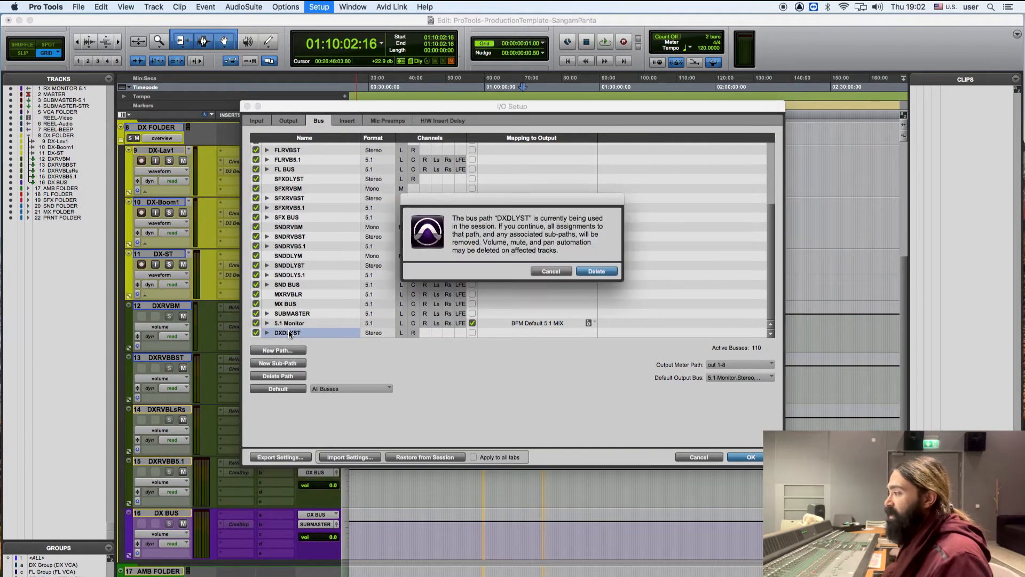
left_click(598, 271)
left_click(737, 458)
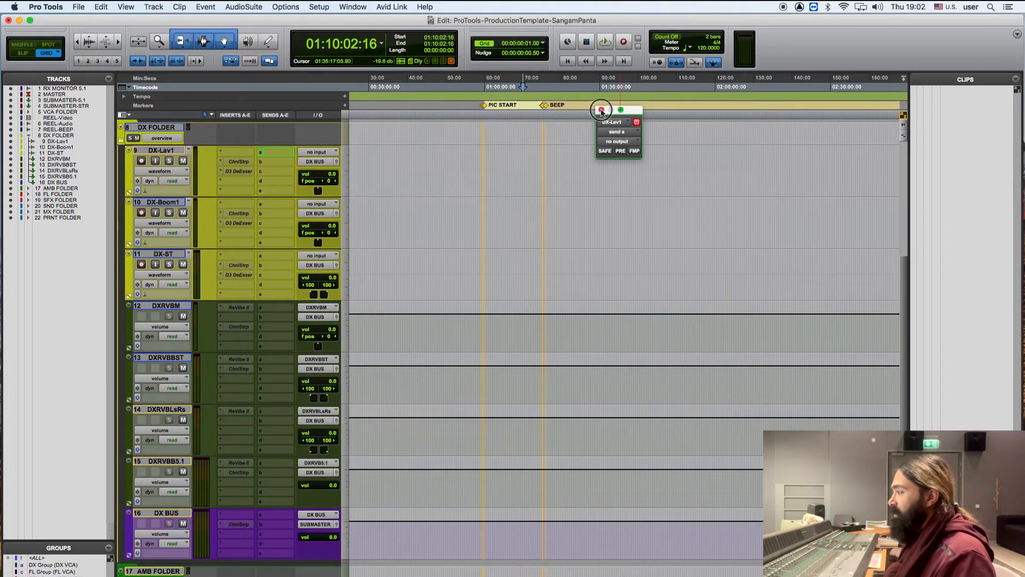
left_click(602, 110)
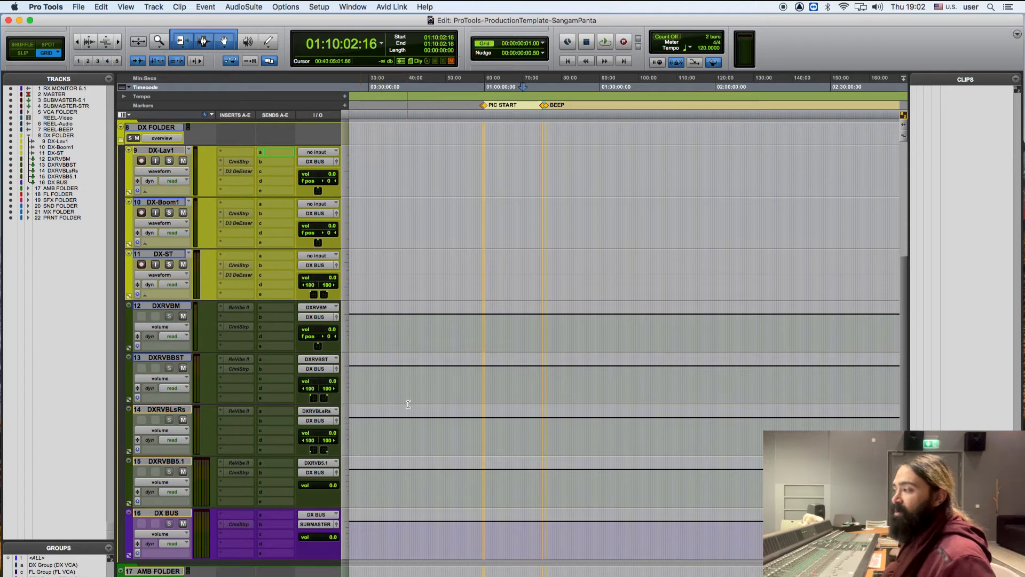
Examine the output panning and level windows of DXRVBM, DXRVBBST, DXRVBLsRs and DXRVBB5.1 one after another, closing each.
left_click(336, 317)
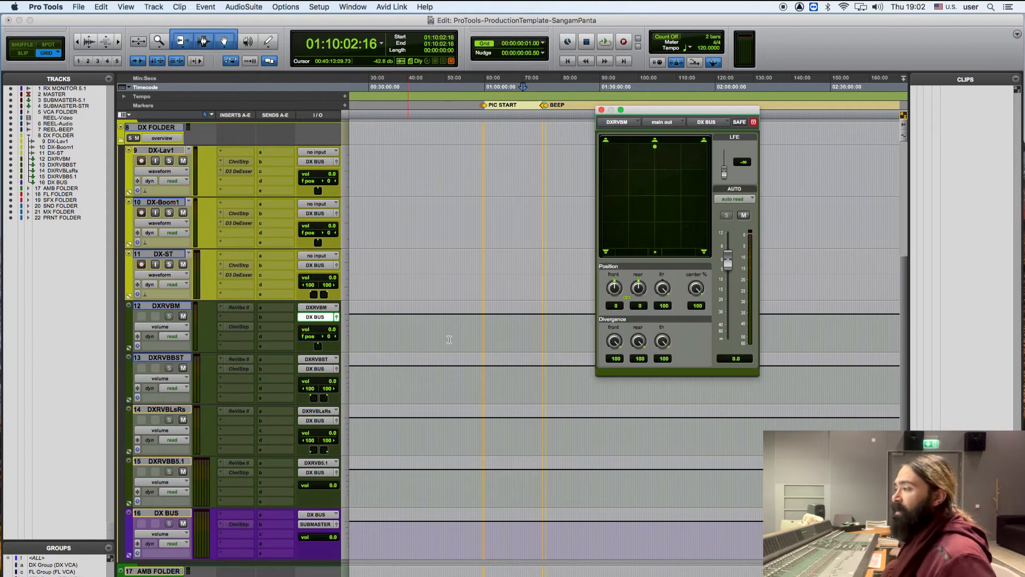
left_click(336, 317)
left_click(335, 369)
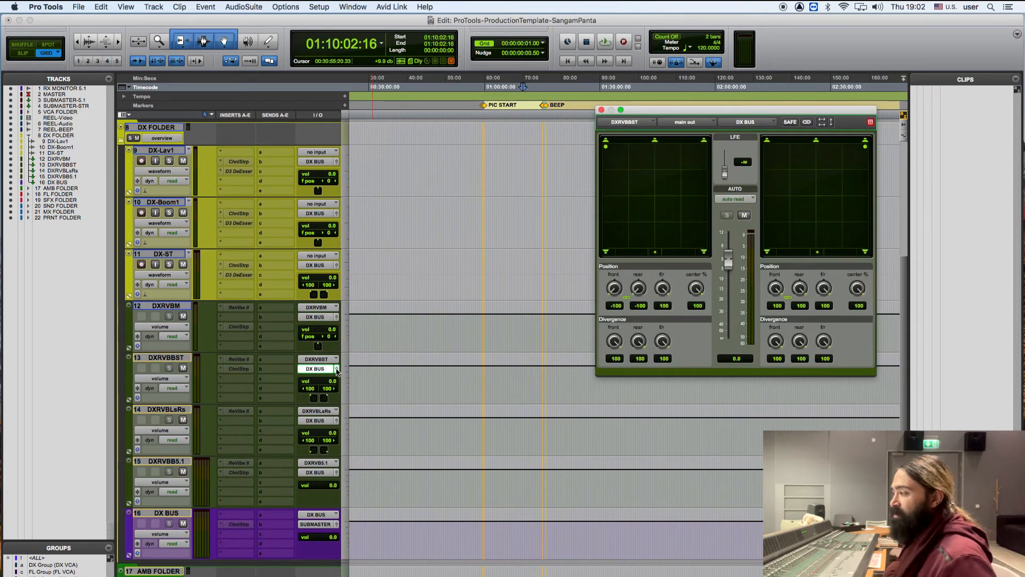
left_click(336, 369)
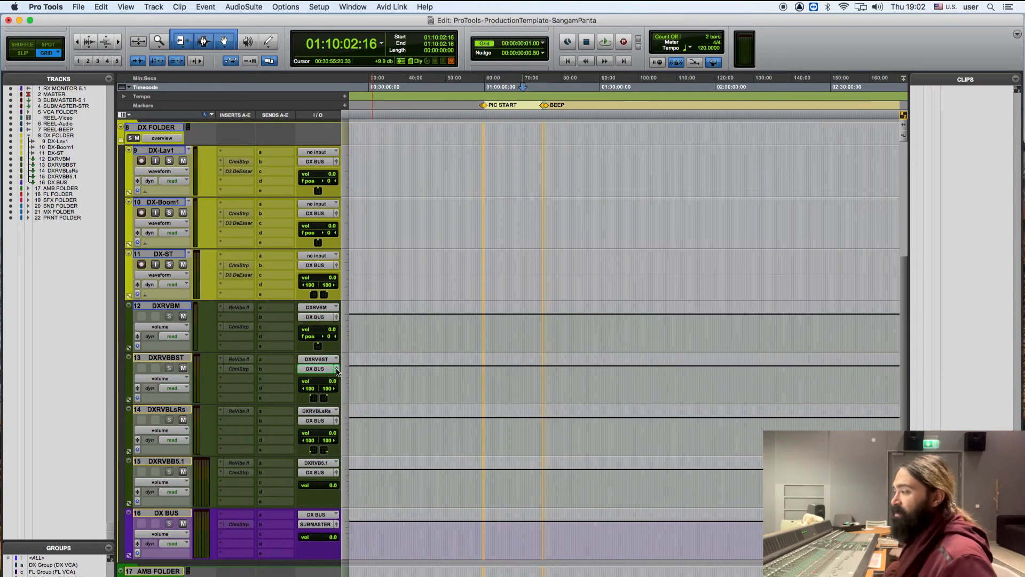
left_click(337, 420)
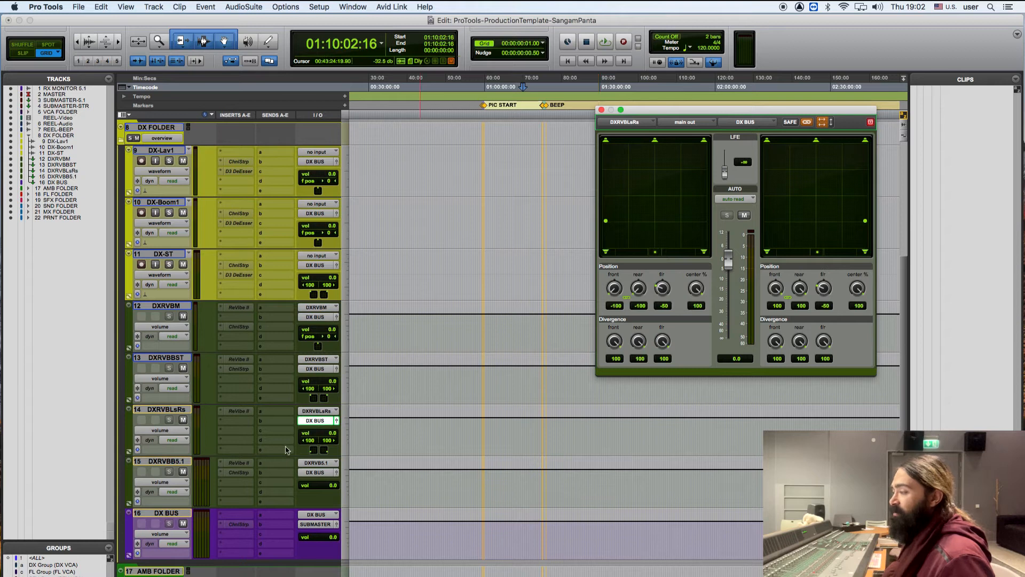
left_click(336, 421)
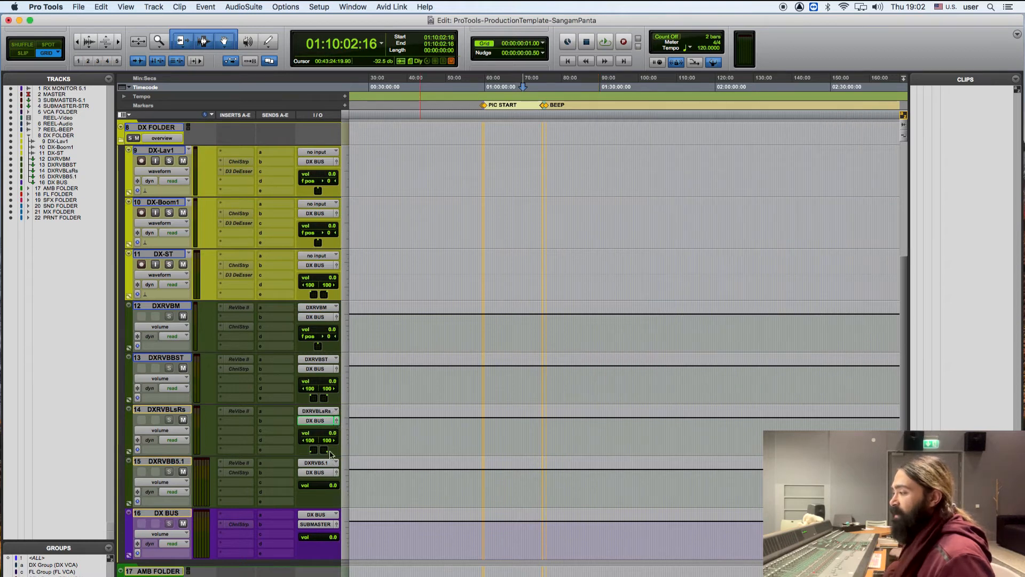
left_click(337, 473)
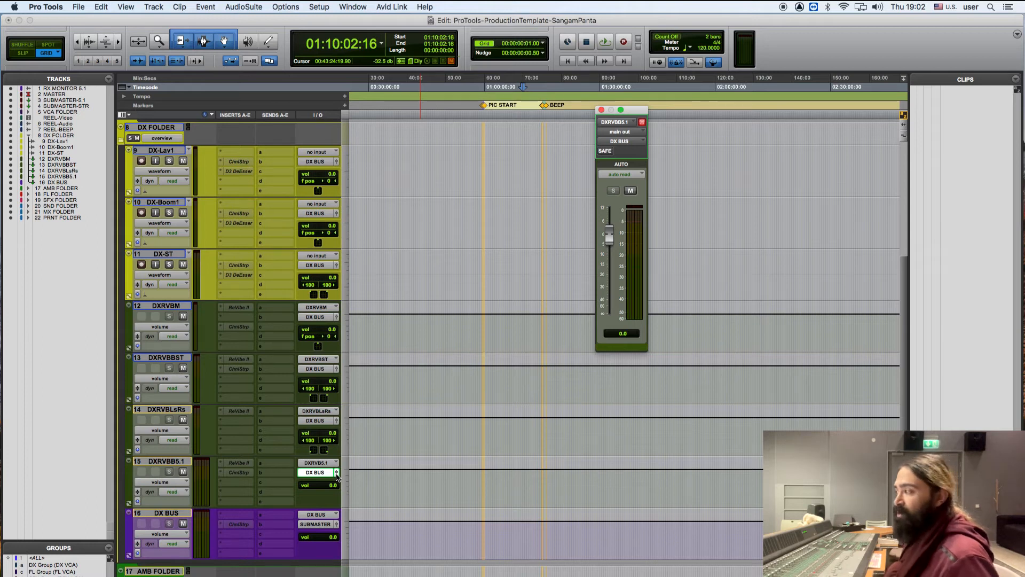
left_click(336, 473)
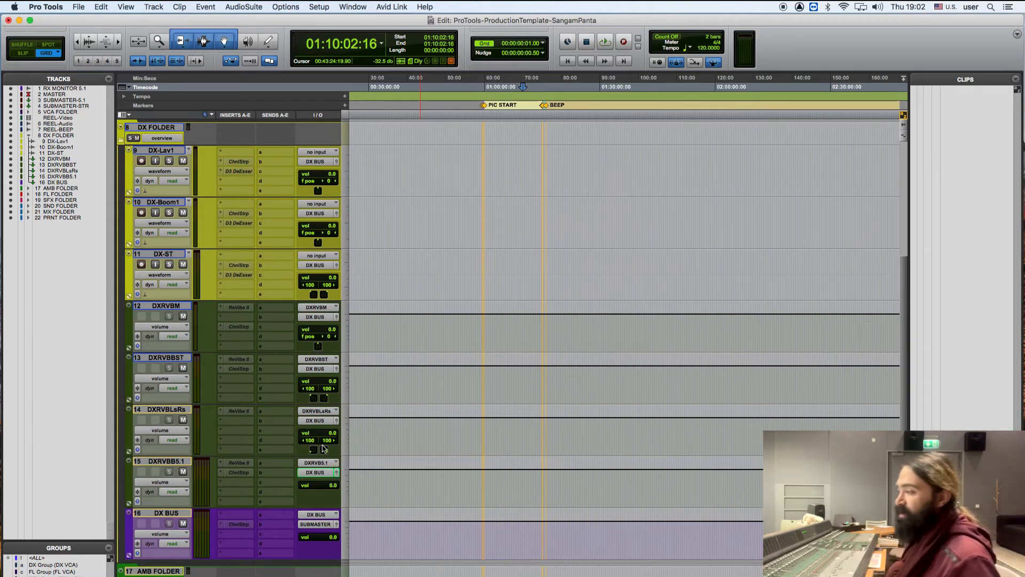
scroll(463, 401, "up", 10)
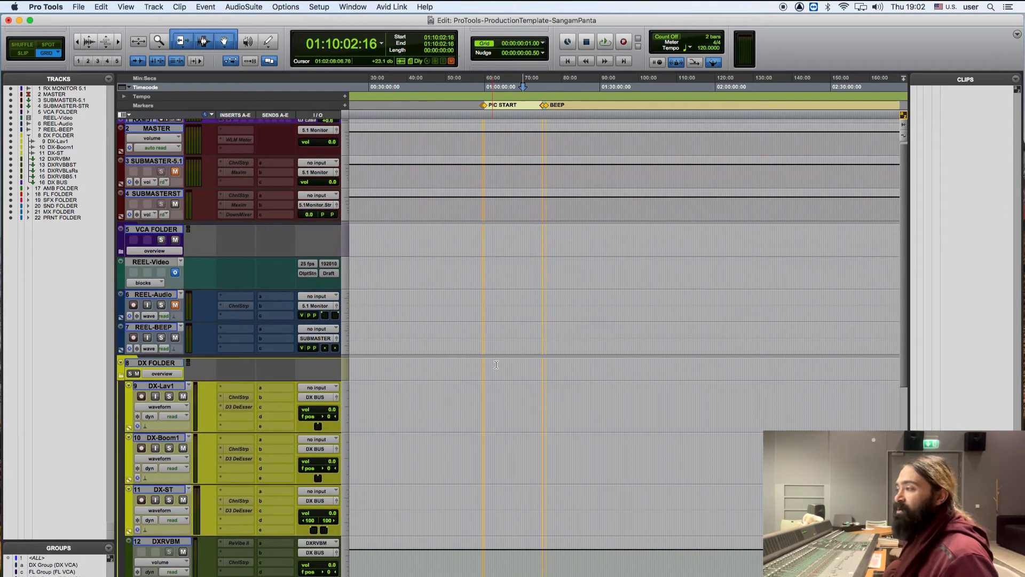
scroll(496, 365, "down", 3)
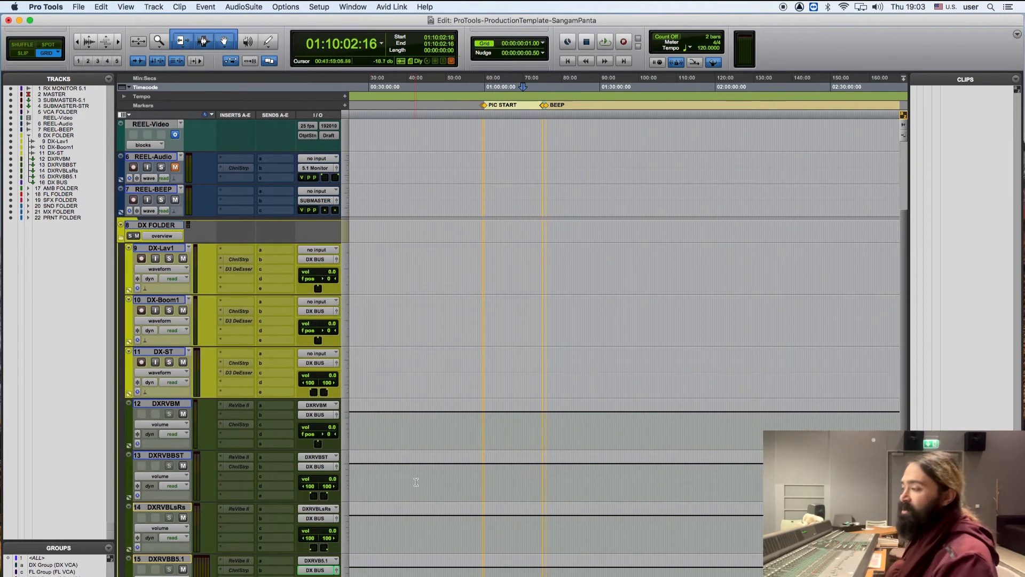
scroll(415, 482, "down", 1)
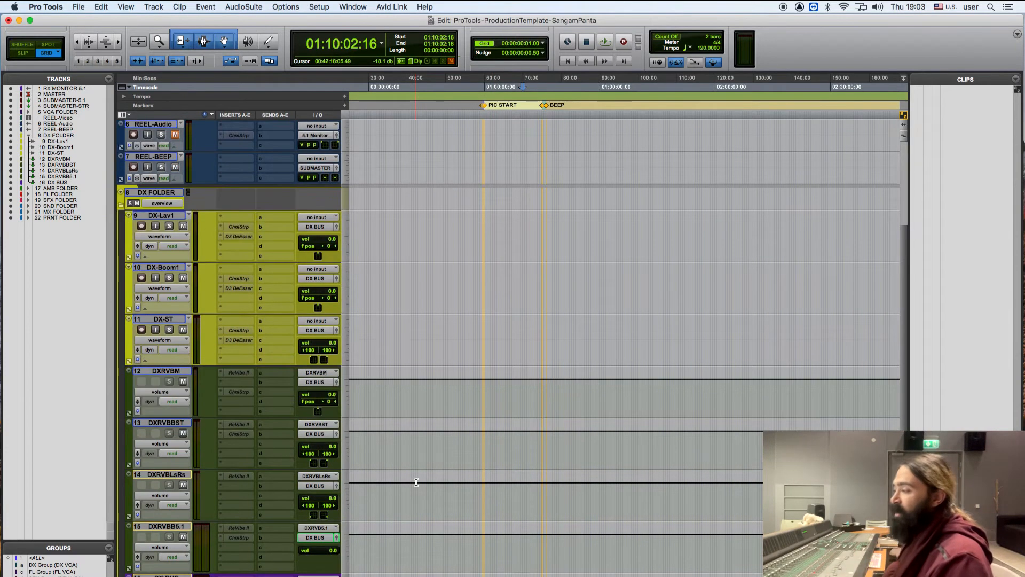
Collapse the DX FOLDER track and expand the AMB FOLDER to show its tracks.
left_click(175, 528)
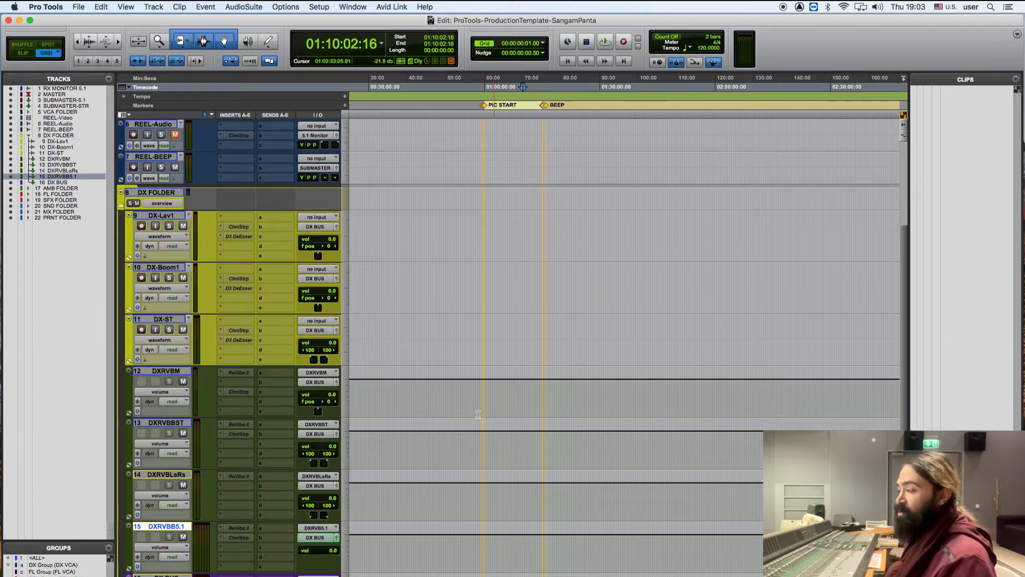
scroll(478, 414, "down", 3)
scroll(477, 415, "up", 4)
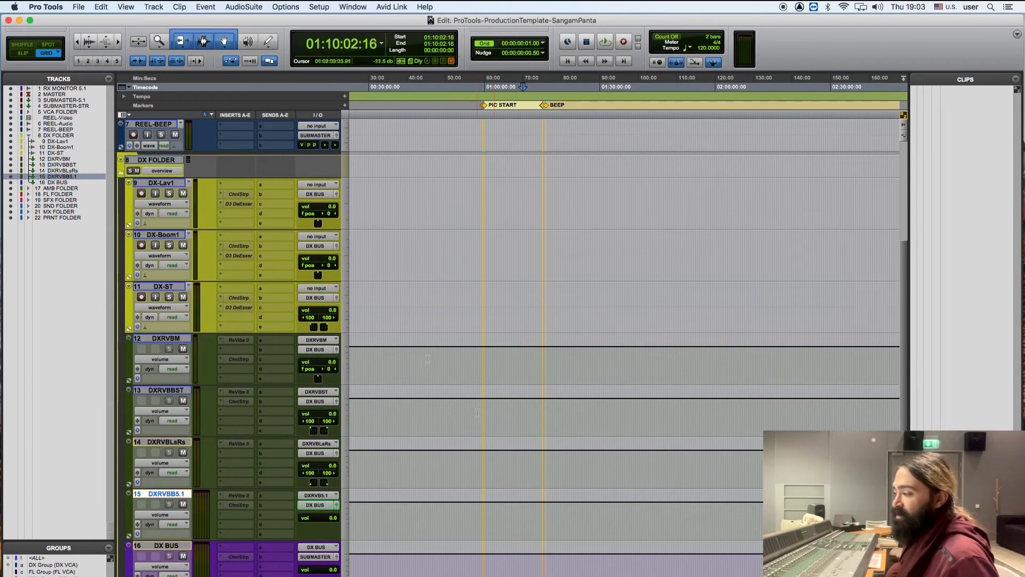
left_click(121, 175)
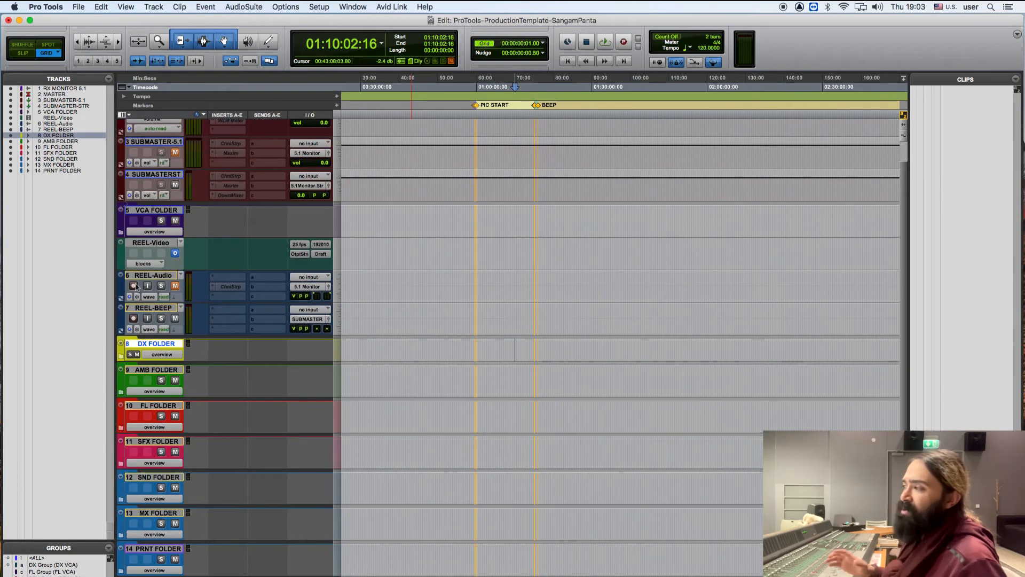
left_click(121, 393)
scroll(312, 376, "down", 3)
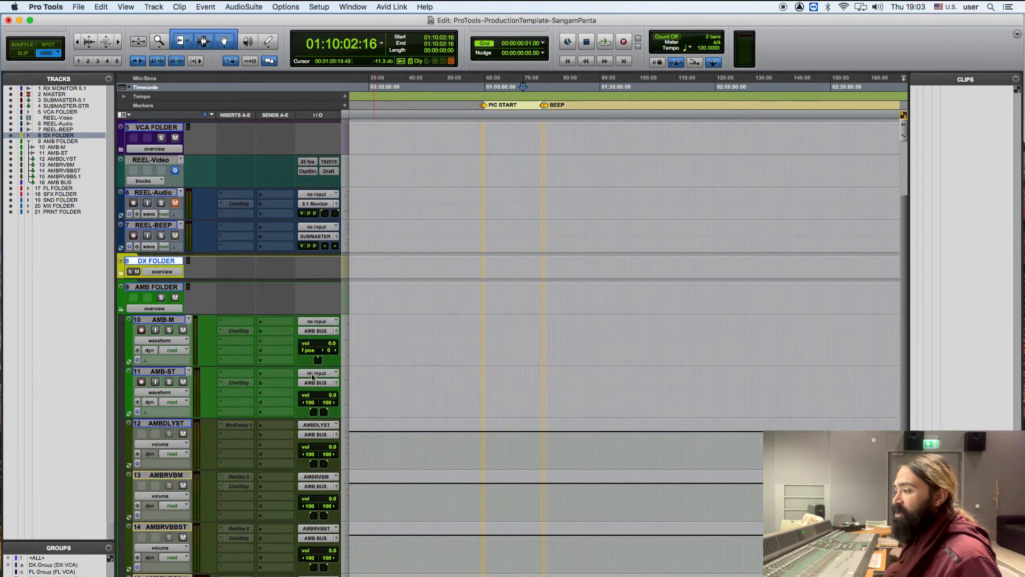
Examine the AMB folder's audio, delay and reverb tracks, selecting AMB-M, AMBDLYST and AMBRVBM one after another.
left_click(174, 321)
scroll(557, 400, "down", 1)
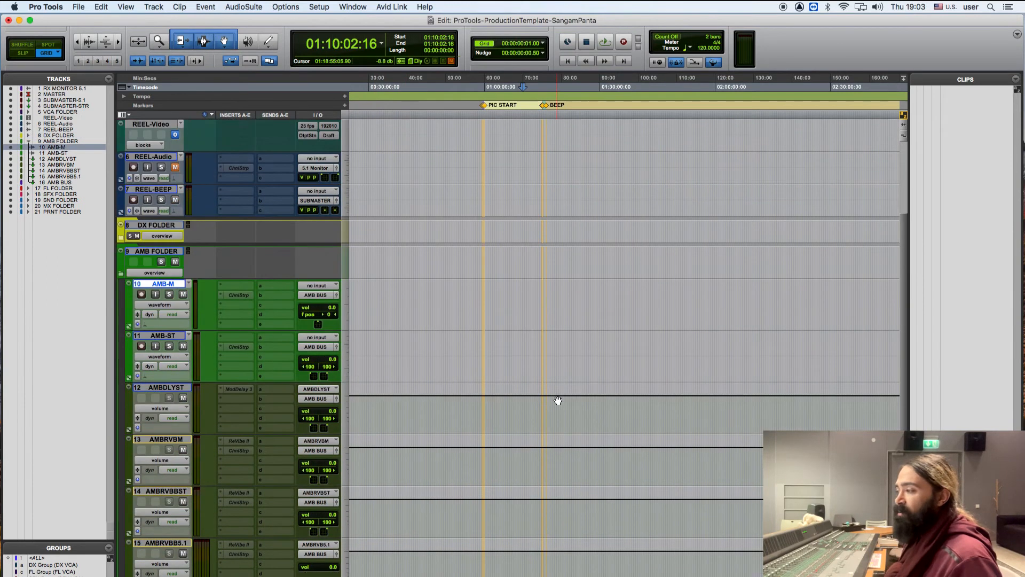
scroll(558, 401, "down", 1)
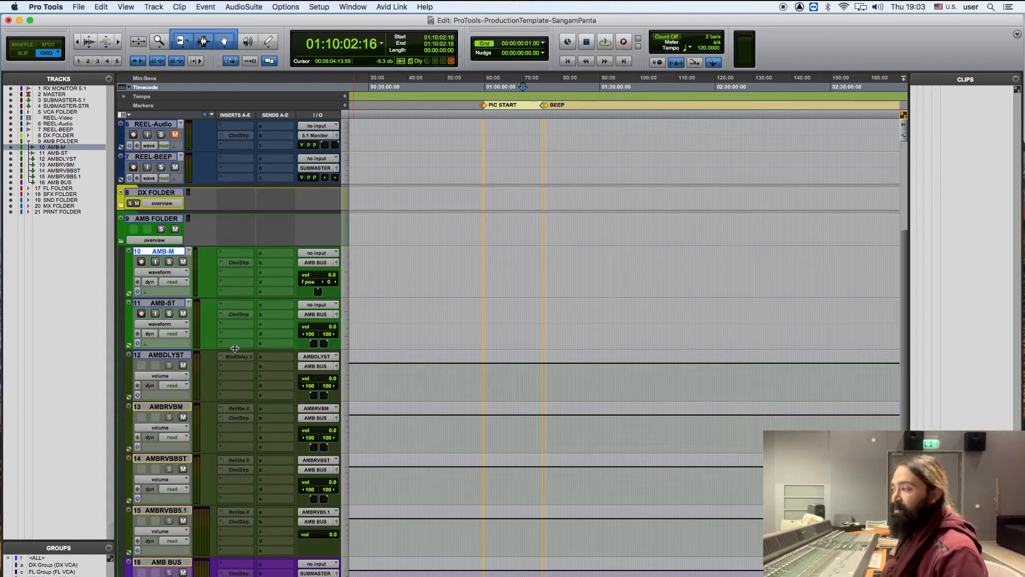
scroll(240, 353, "down", 3)
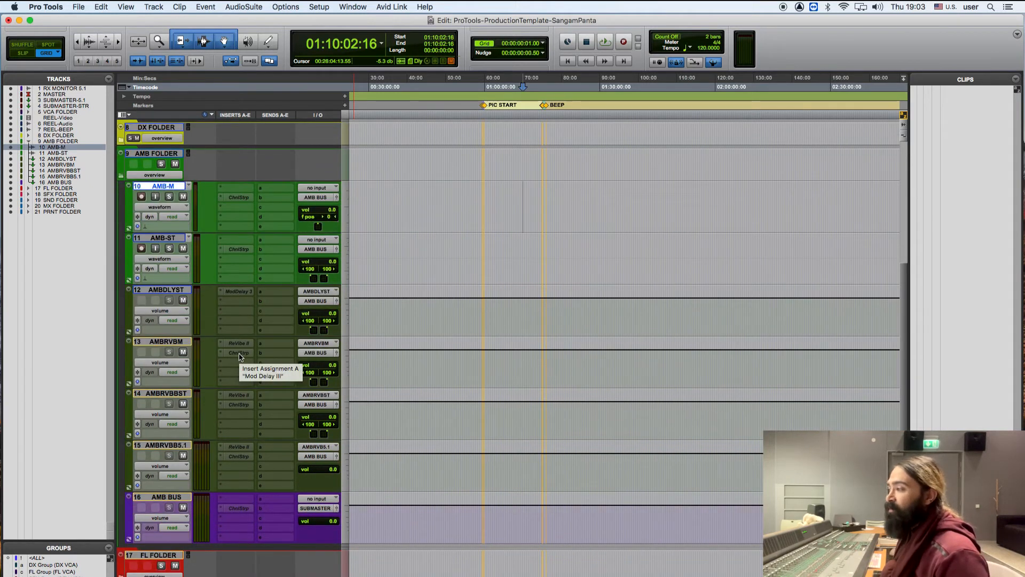
left_click(177, 291)
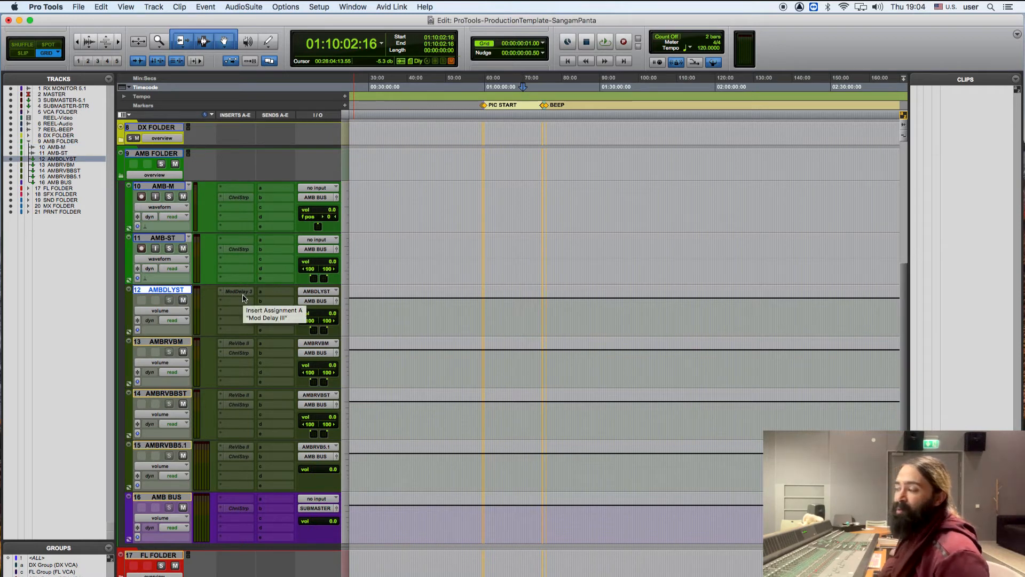
left_click(179, 342)
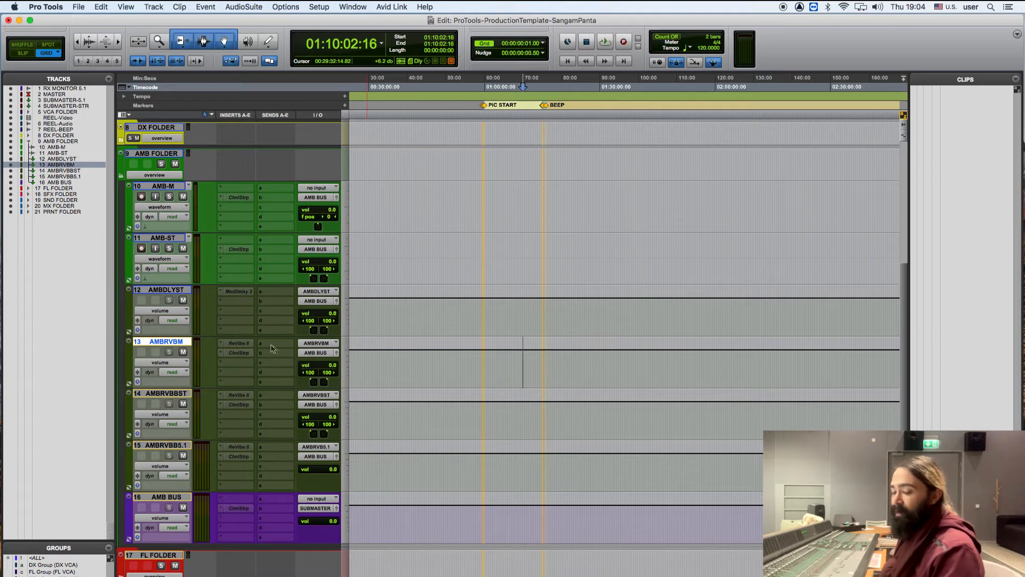
left_click_drag(242, 356, 240, 313)
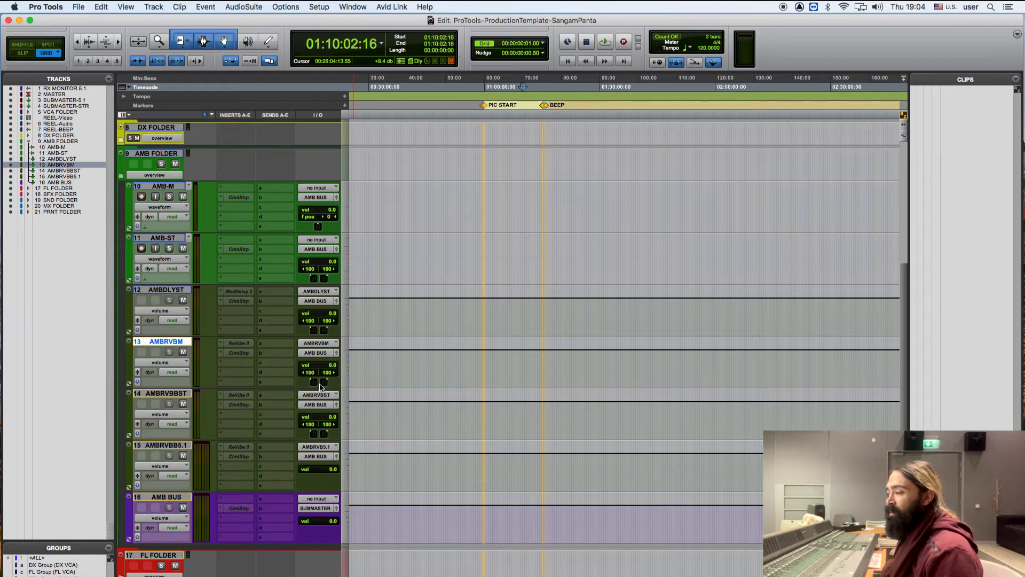
Check AMBRVBM's input bus assignment and its format among the bus paths in I/O Setup, and close the dialog.
left_click(323, 344)
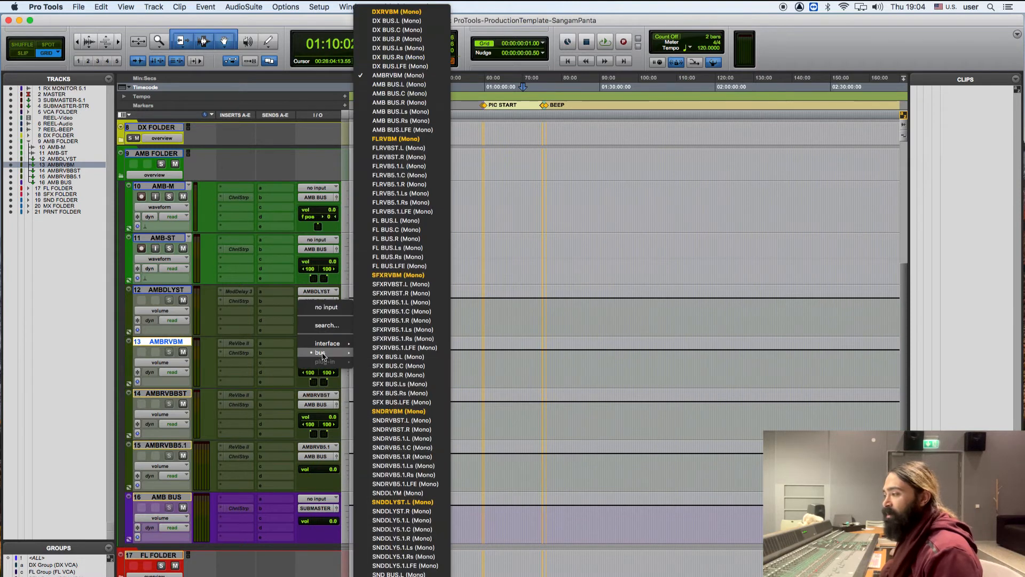
left_click(218, 353)
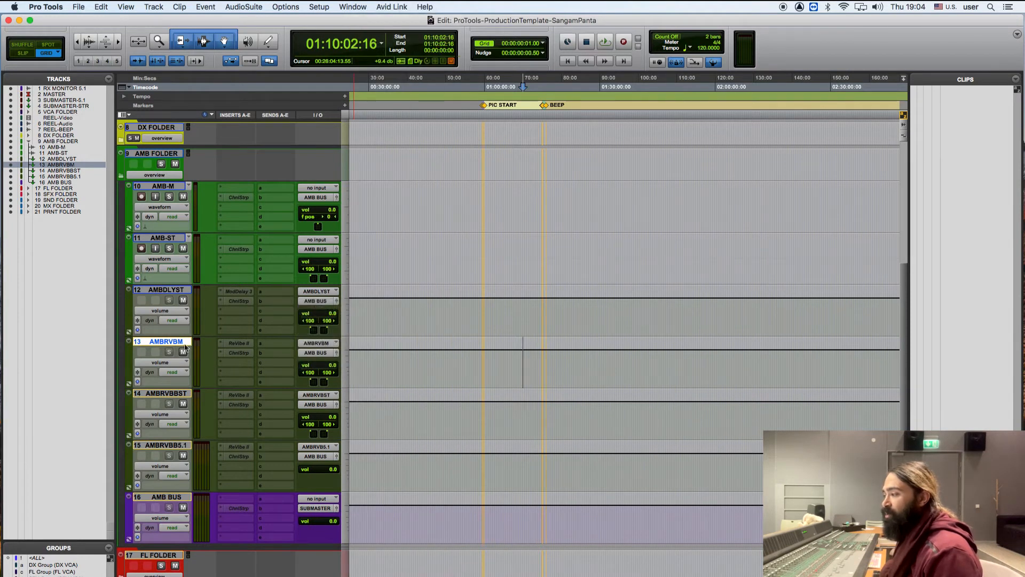
left_click(319, 7)
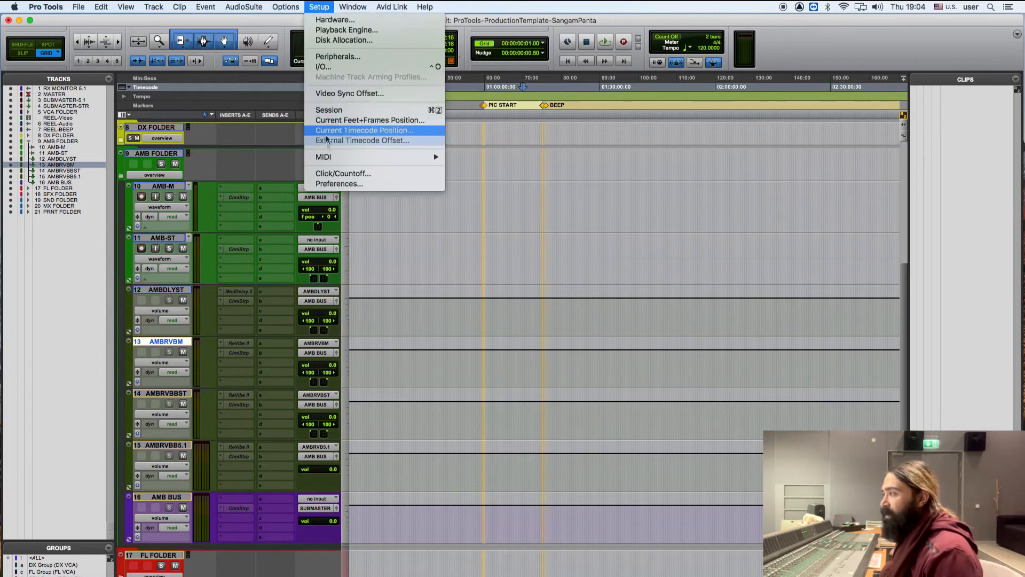
left_click(328, 57)
key("Return")
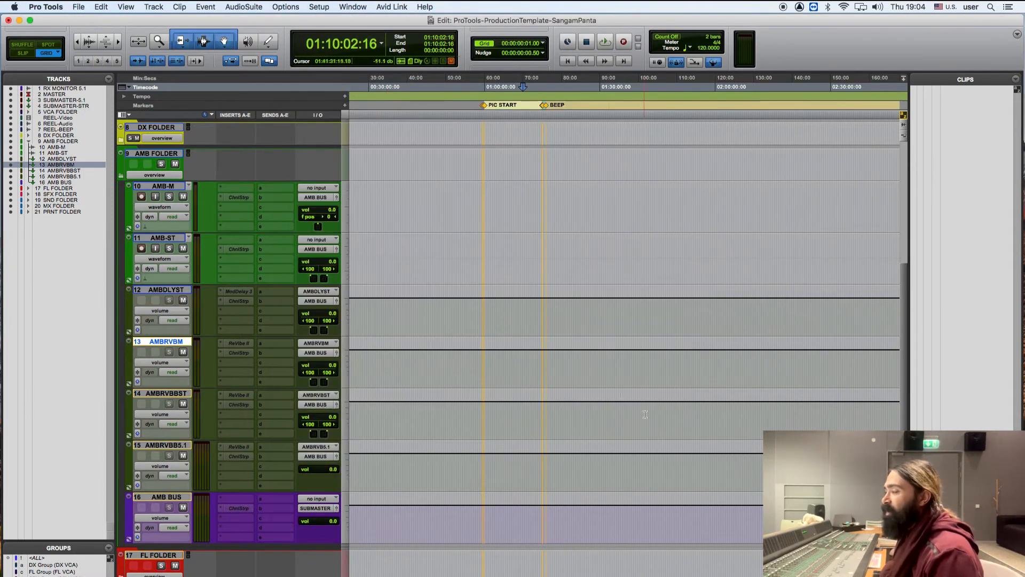
left_click(319, 6)
left_click(345, 67)
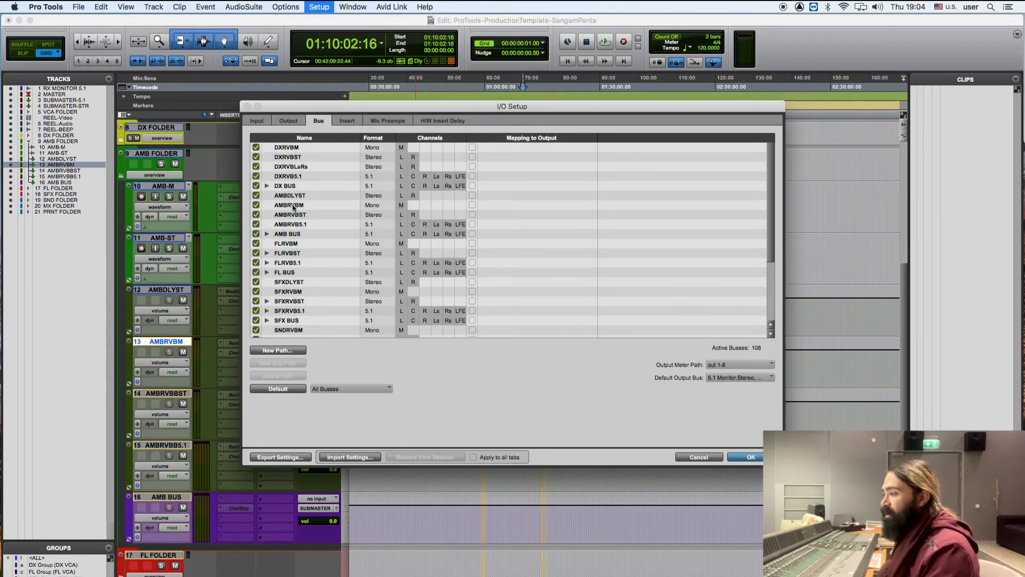
left_click(291, 207)
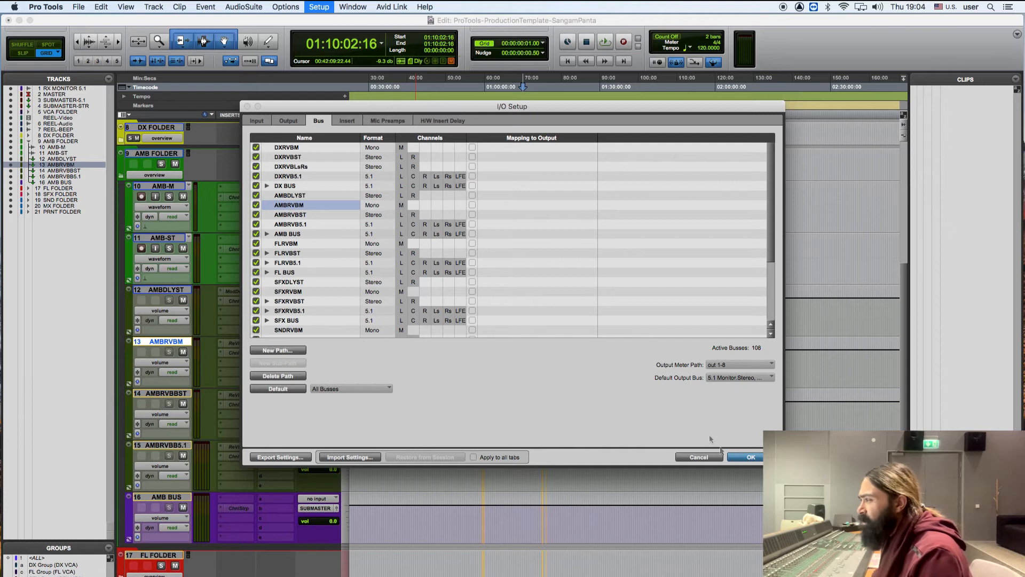
left_click(747, 457)
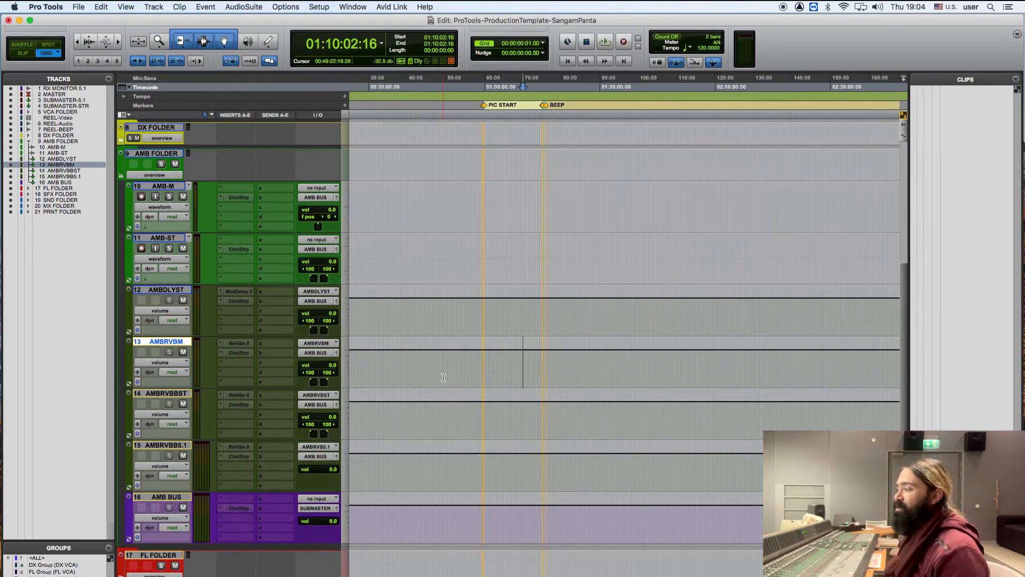
Create a mono Aux Input track named AMBRVBM2 directly below AMBDLYST in the AMB folder.
scroll(444, 377, "down", 1)
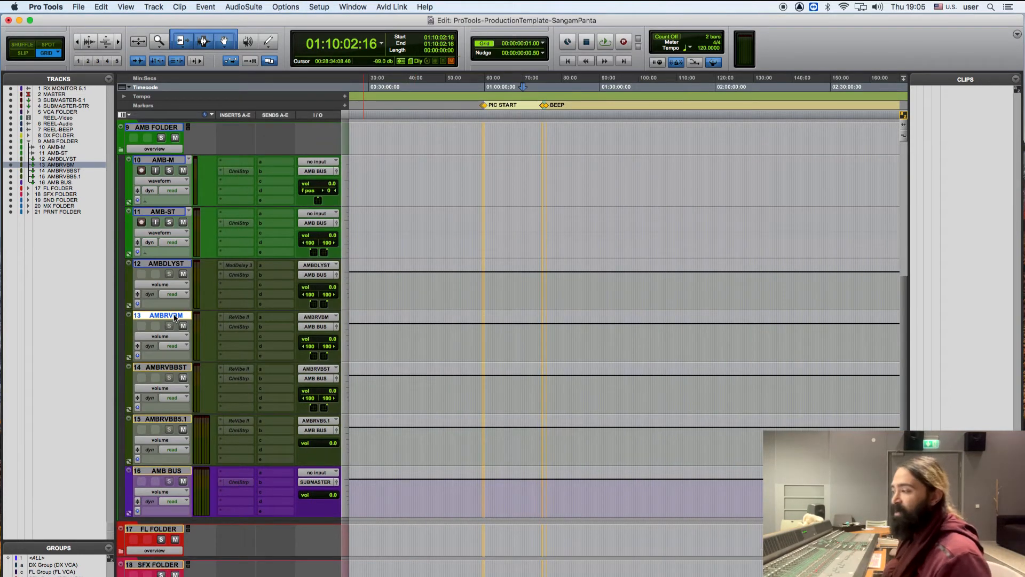
left_click(175, 264)
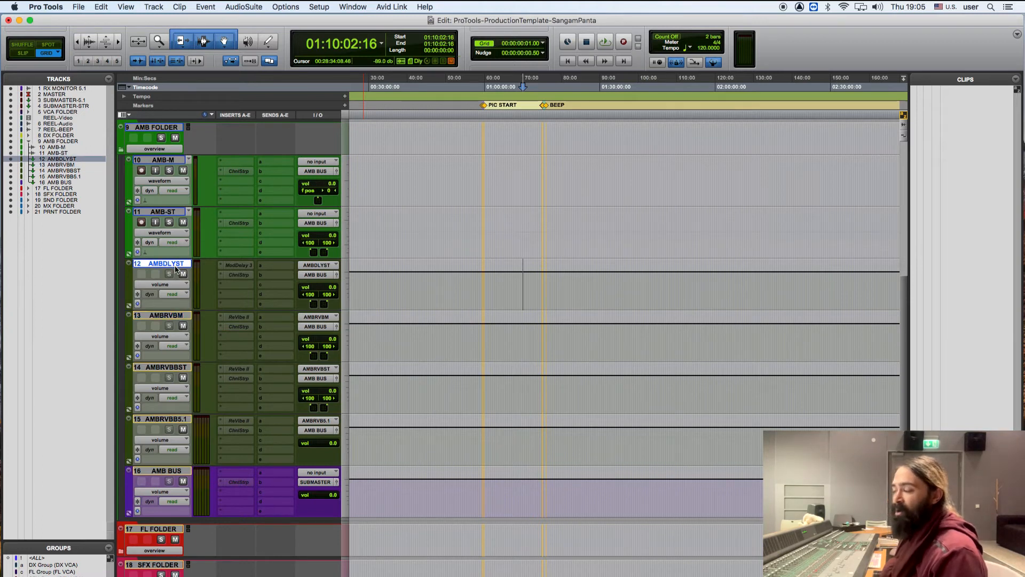
scroll(175, 267, "down", 6)
scroll(176, 268, "up", 2)
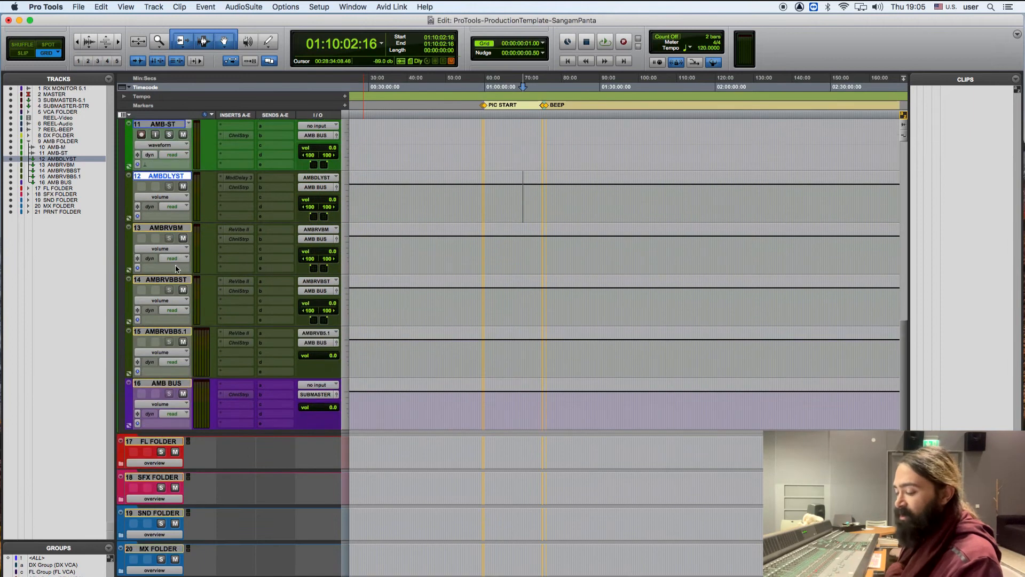
right_click(172, 176)
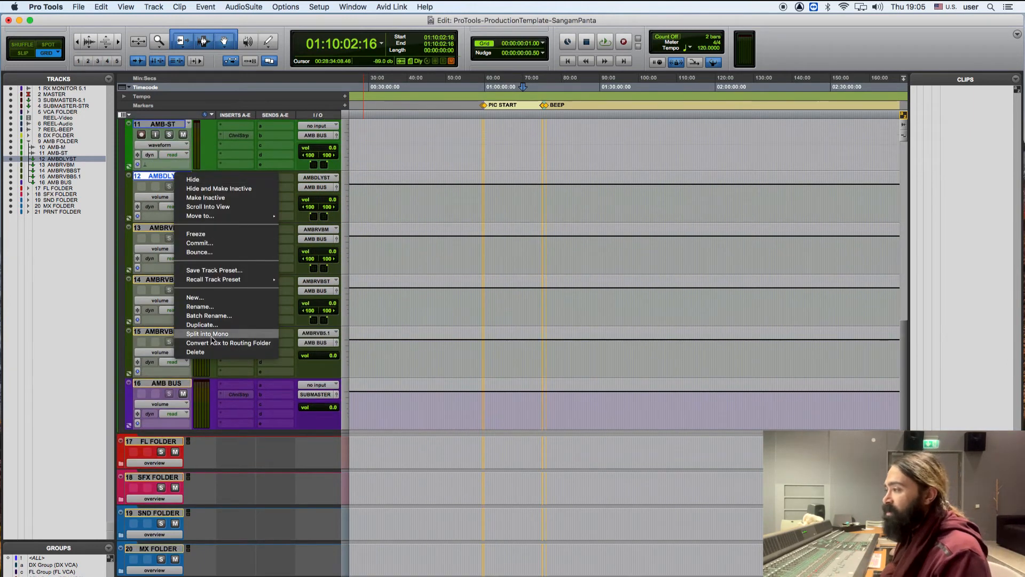
left_click(162, 177)
key("alt+shift+d")
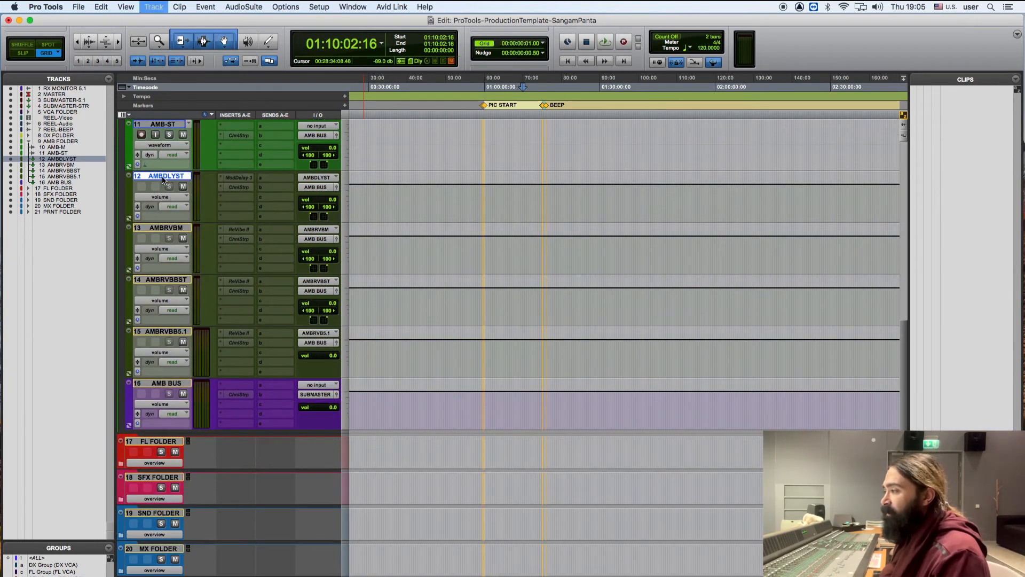
left_click(419, 230)
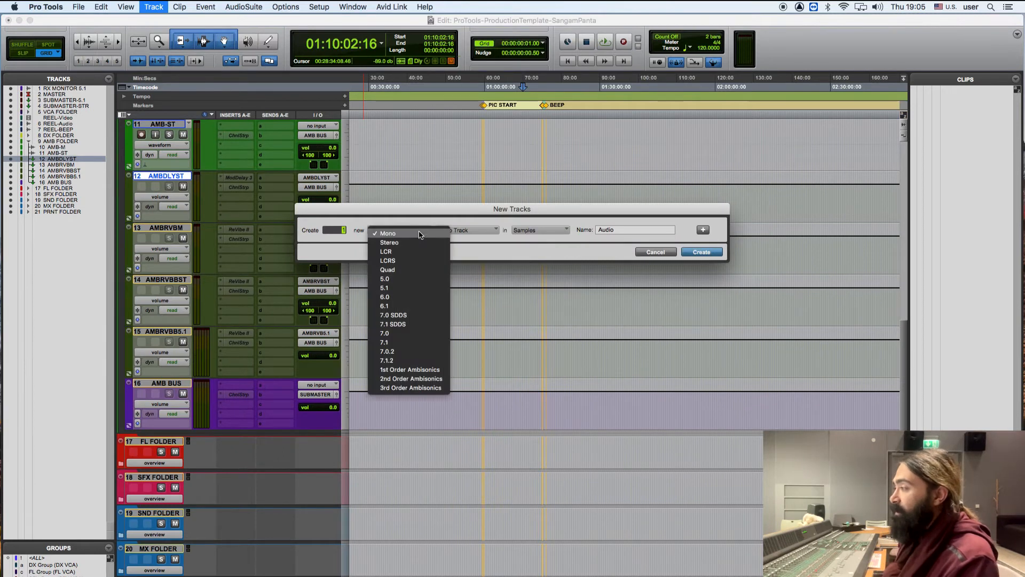
left_click(421, 233)
left_click(478, 231)
left_click(473, 240)
left_click(595, 230)
type("AMBRVBM2")
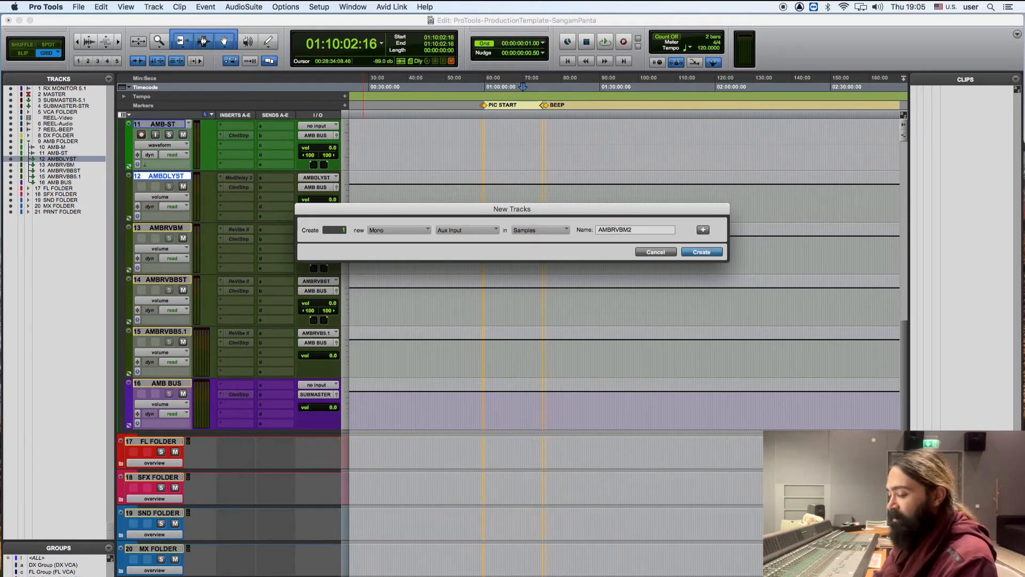
key("Return")
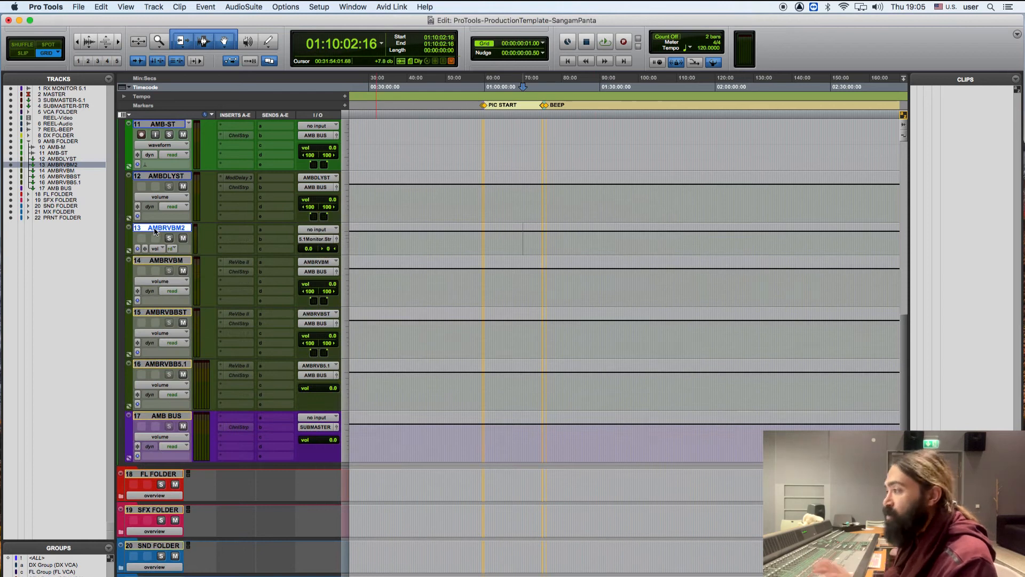
Copy the ReVibe II and Channel Strip inserts from AMBRVBM to AMBRVBM2, accepting the change to the following plug-ins.
left_click(167, 261)
left_click(237, 230)
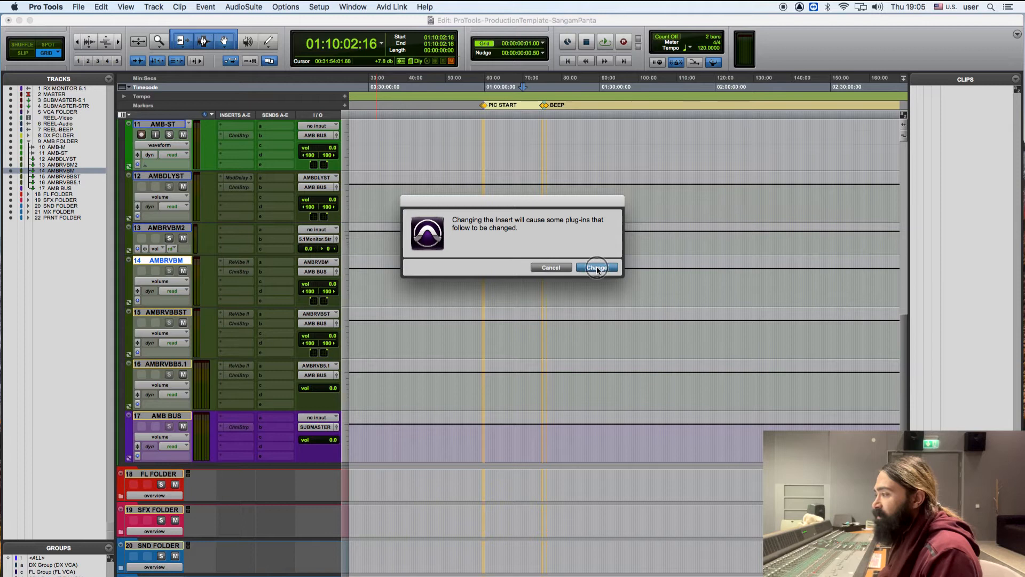
left_click(594, 267)
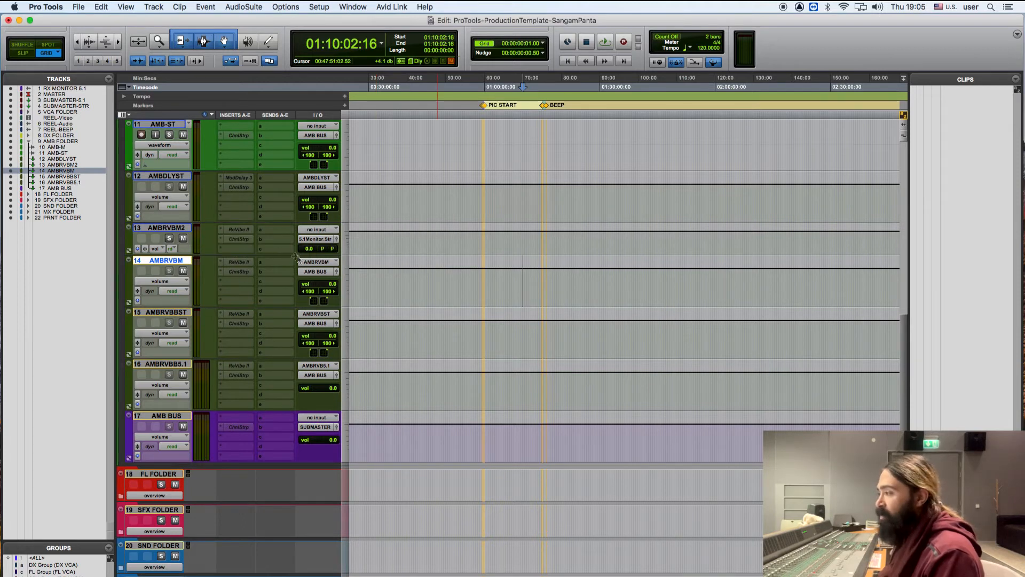
Set the input of AMBRVBM2 to the AMBRVBM (Mono) bus.
left_click(324, 233)
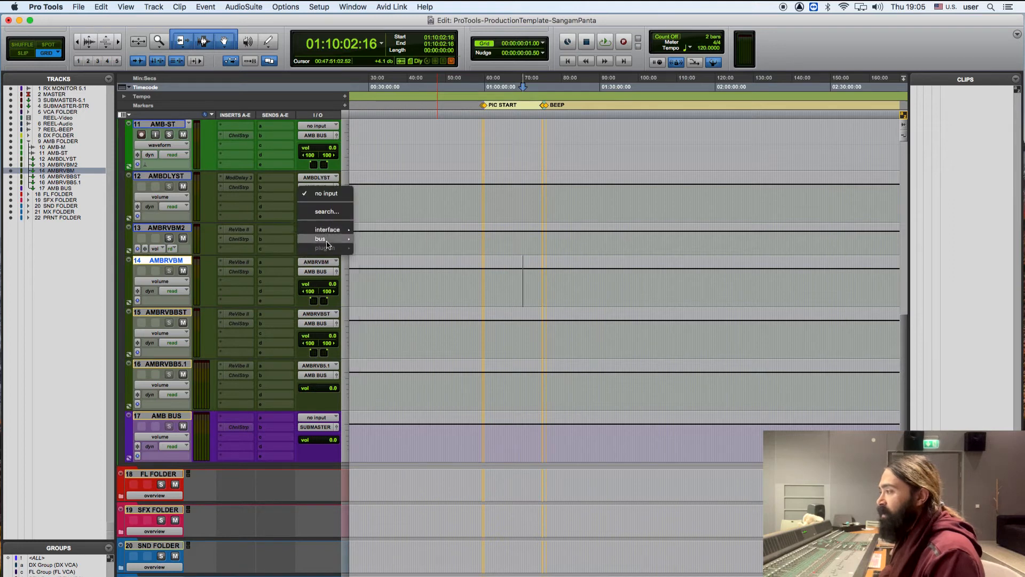
mouse_move(327, 244)
scroll(383, 243, "down", 3)
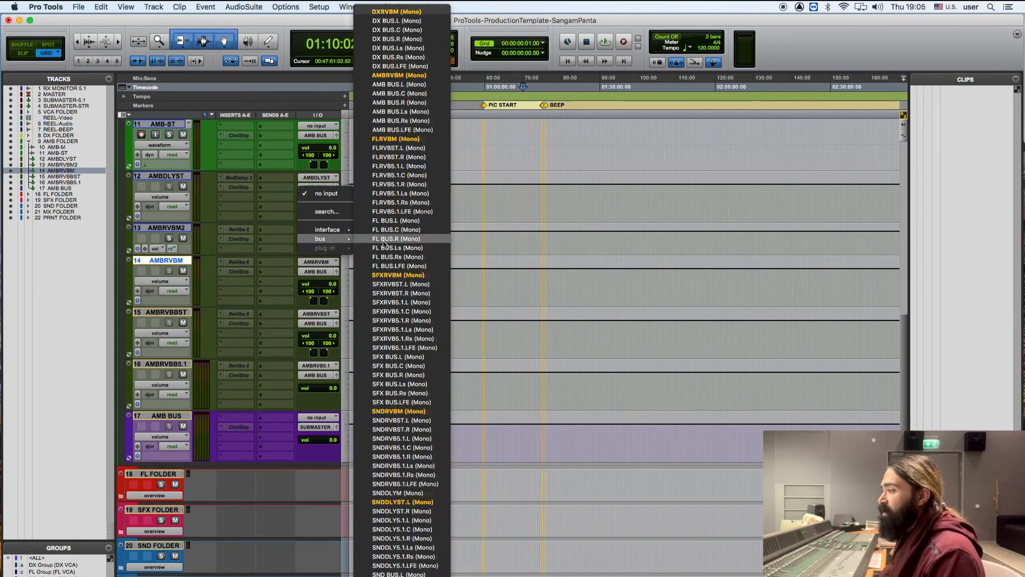
scroll(383, 243, "up", 3)
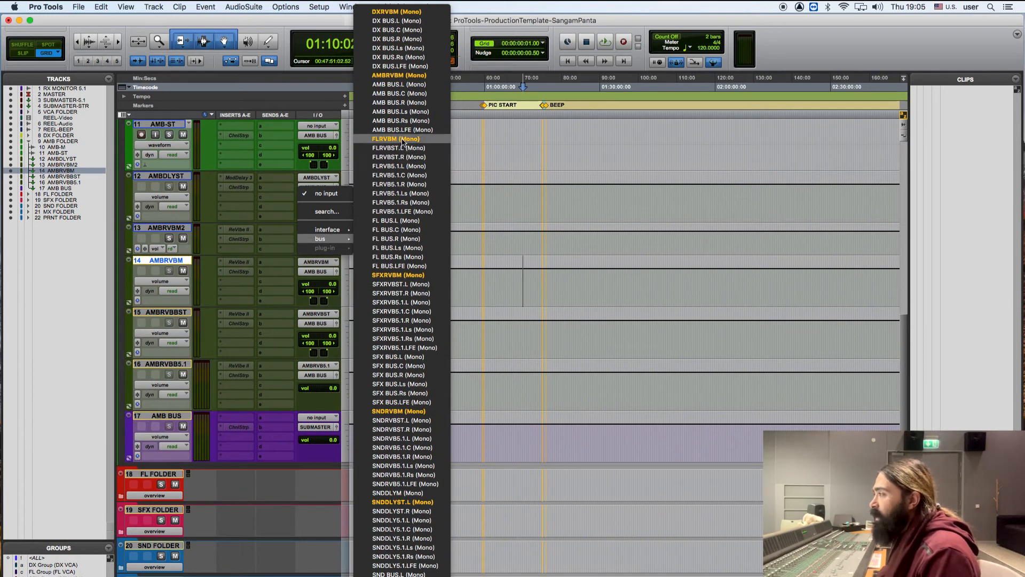
scroll(400, 209, "down", 3)
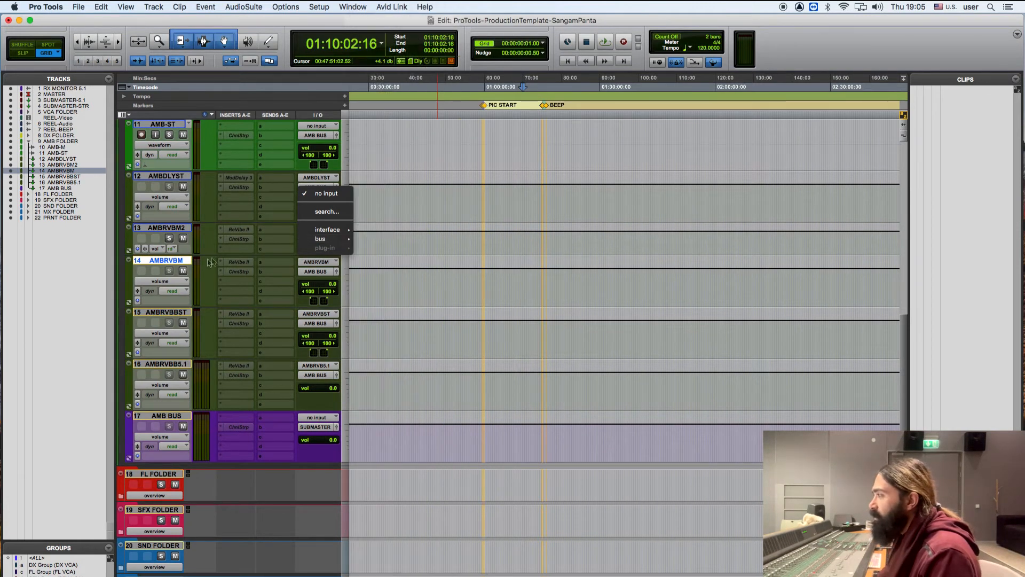
left_click(166, 262)
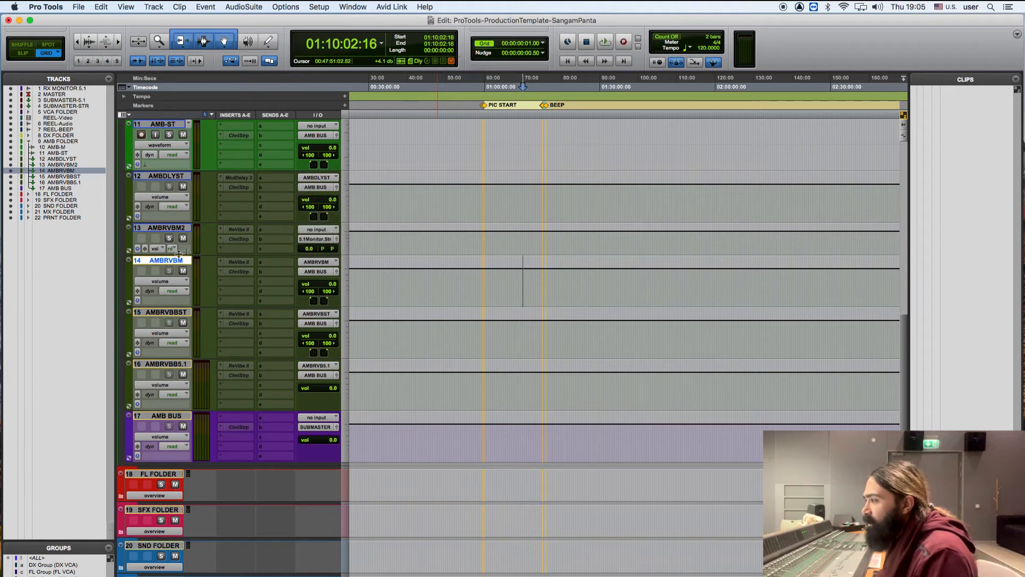
left_click(323, 232)
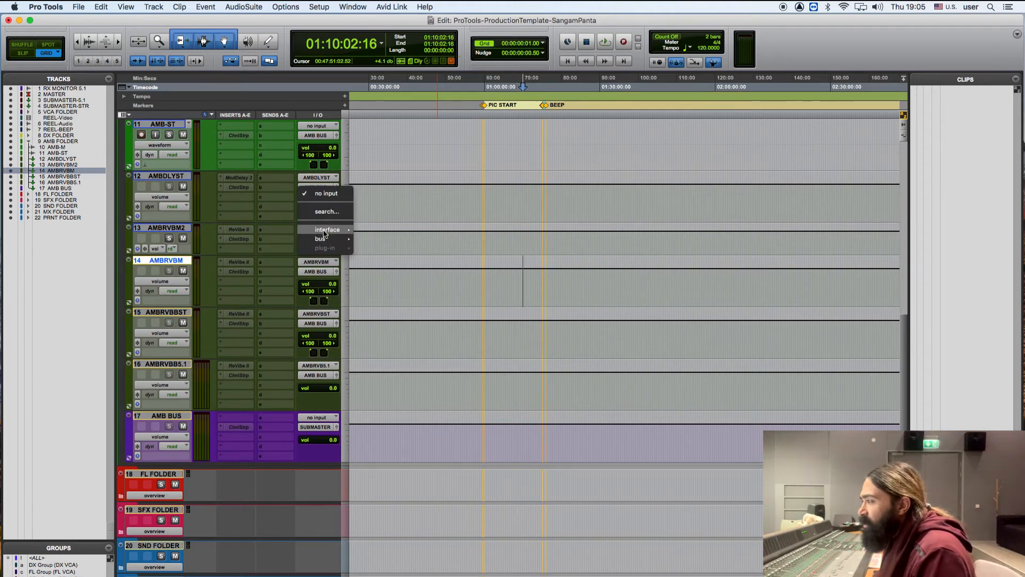
mouse_move(320, 239)
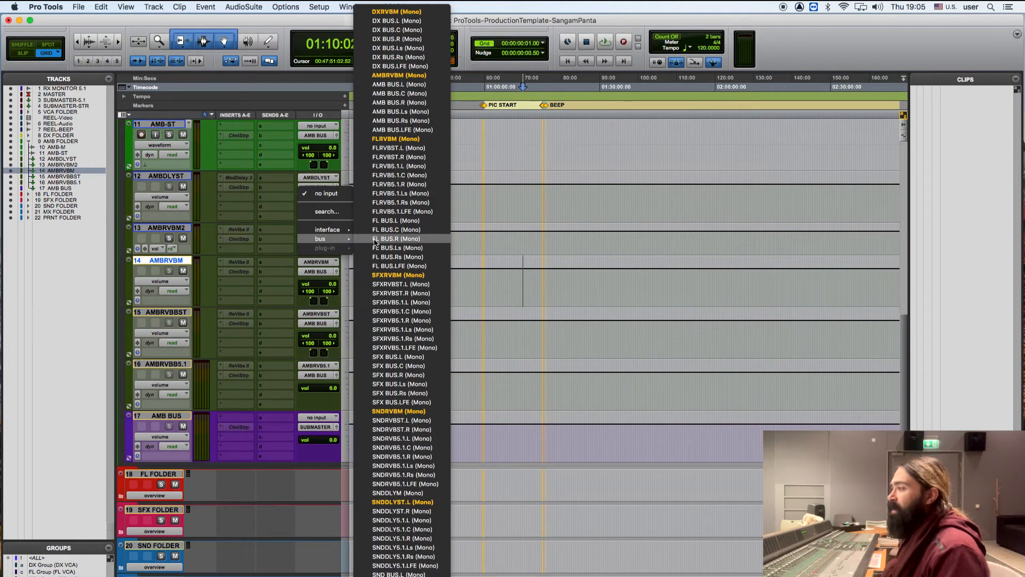
left_click(399, 75)
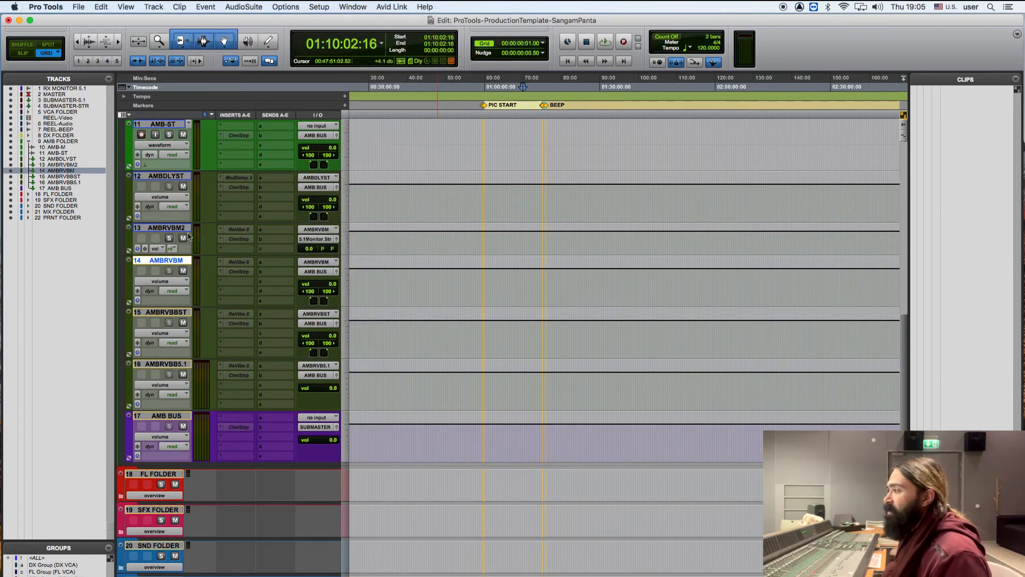
Delete the original AMBRVBM track and rename AMBRVBM2 as AMBRVBM.
right_click(169, 266)
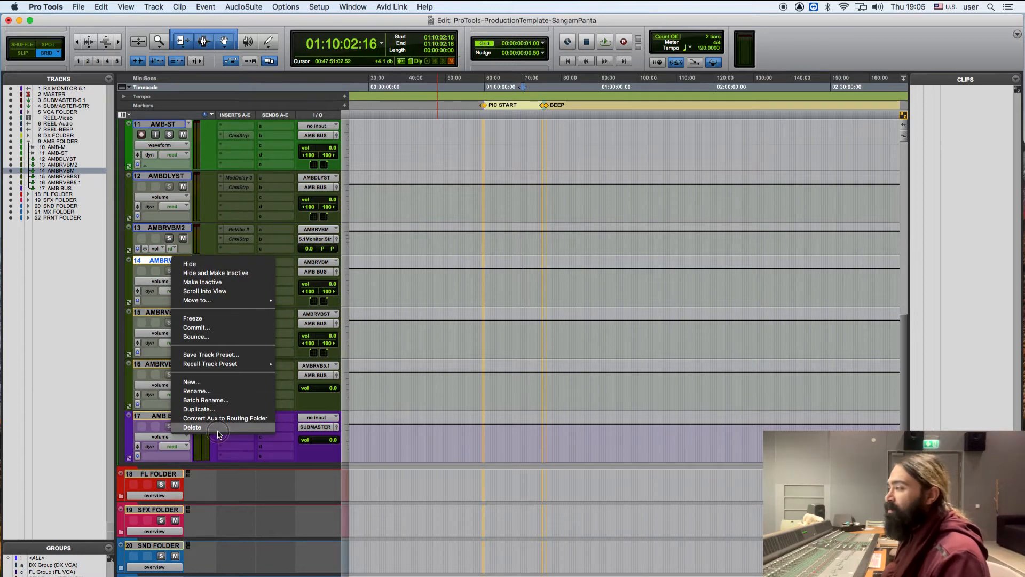
left_click(193, 427)
left_click(174, 229)
double_click(173, 228)
key("Right")
key("BackSpace")
key("Return")
left_click(523, 234)
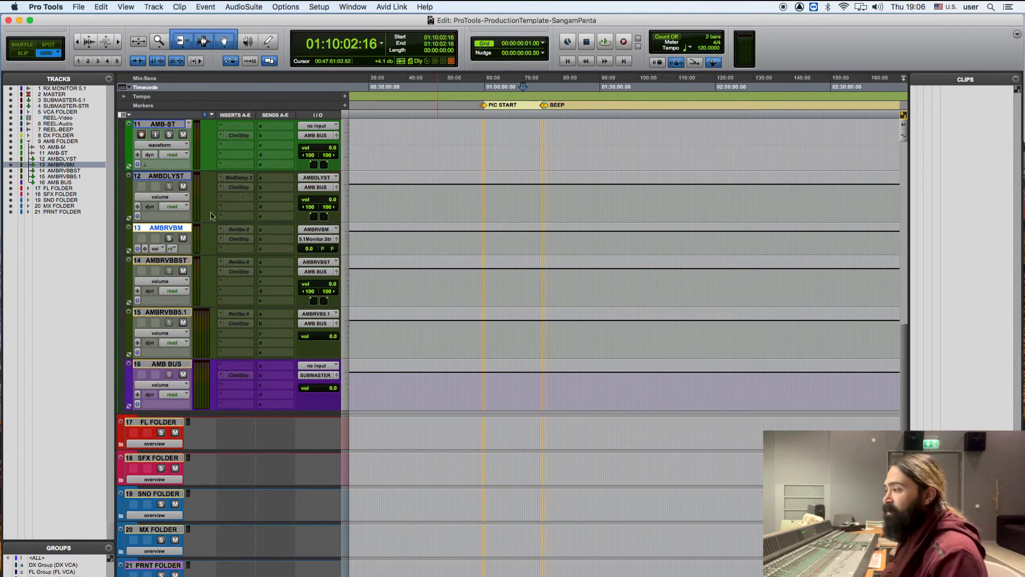
Check the formats of the AMB bus paths in I/O Setup and cancel the dialog.
left_click(319, 6)
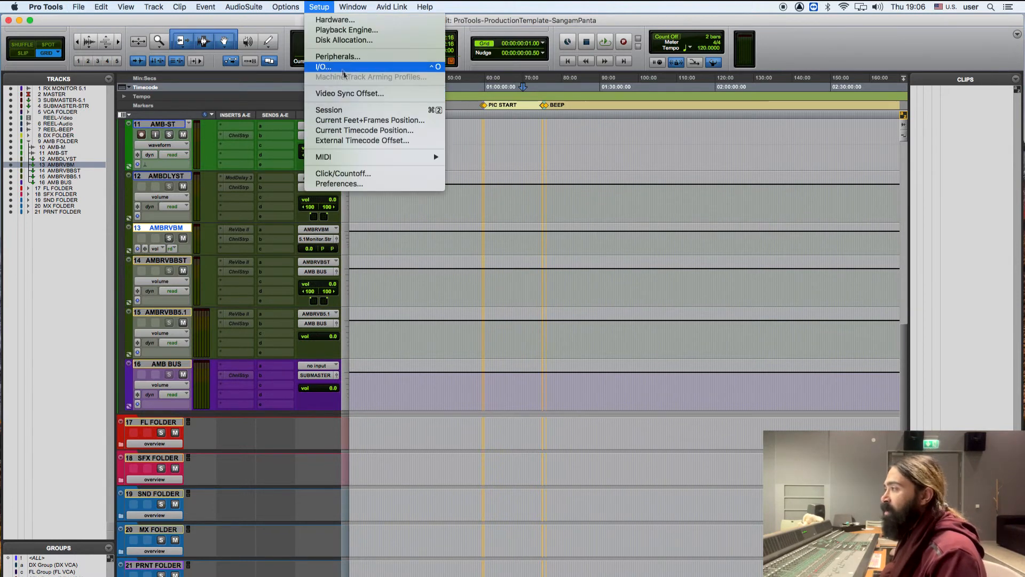
left_click(342, 66)
mouse_move(769, 175)
left_mouse_down()
mouse_move(768, 240)
mouse_move(769, 155)
left_mouse_up()
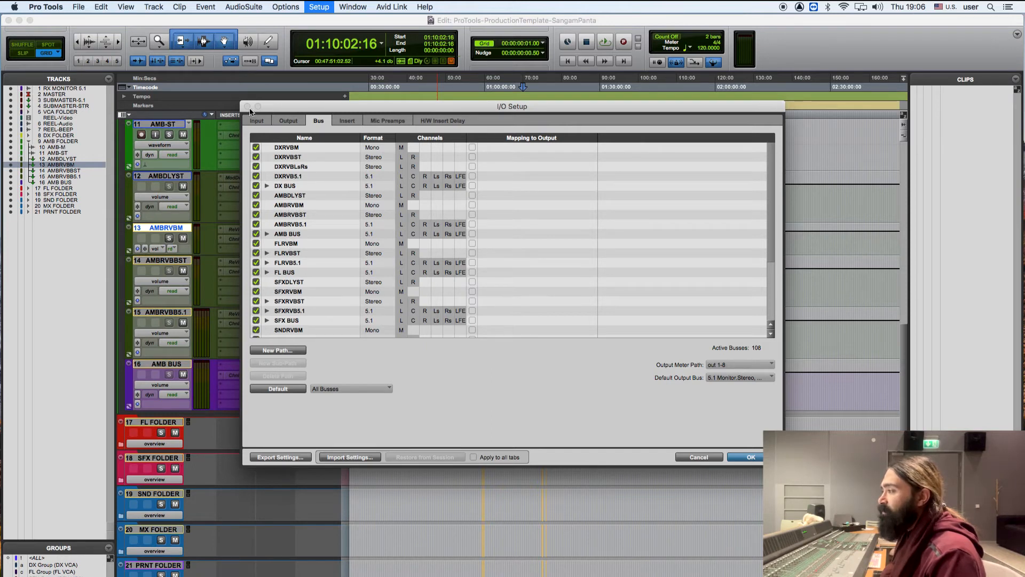
left_click(704, 457)
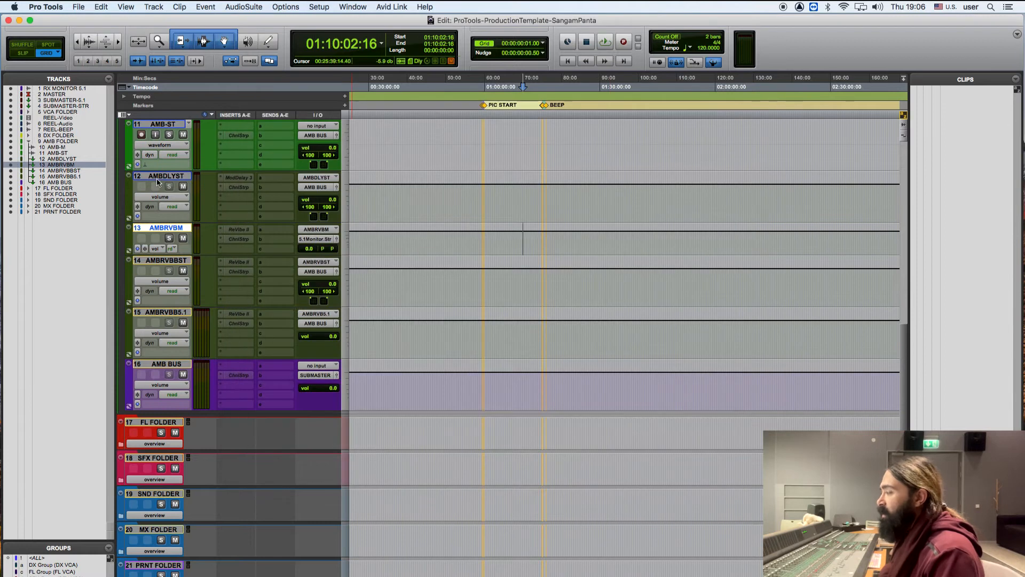
Reduce the height of the AMBDLYST track and set the input of the AMB BUS track to the AMB BUS (5.1) bus.
mouse_move(203, 227)
left_mouse_down()
mouse_move(208, 204)
mouse_move(207, 213)
left_mouse_up()
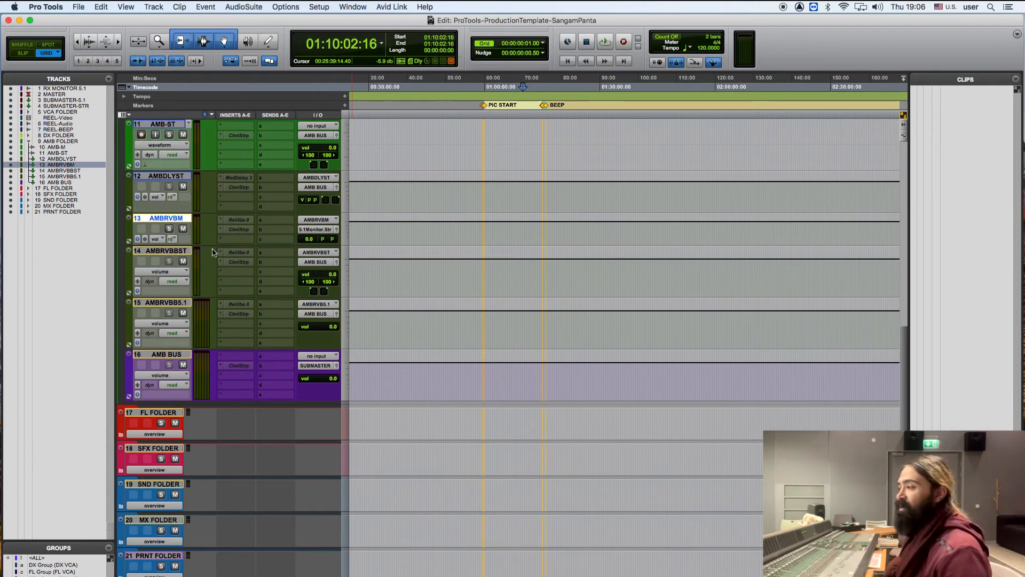
scroll(212, 252, "up", 3)
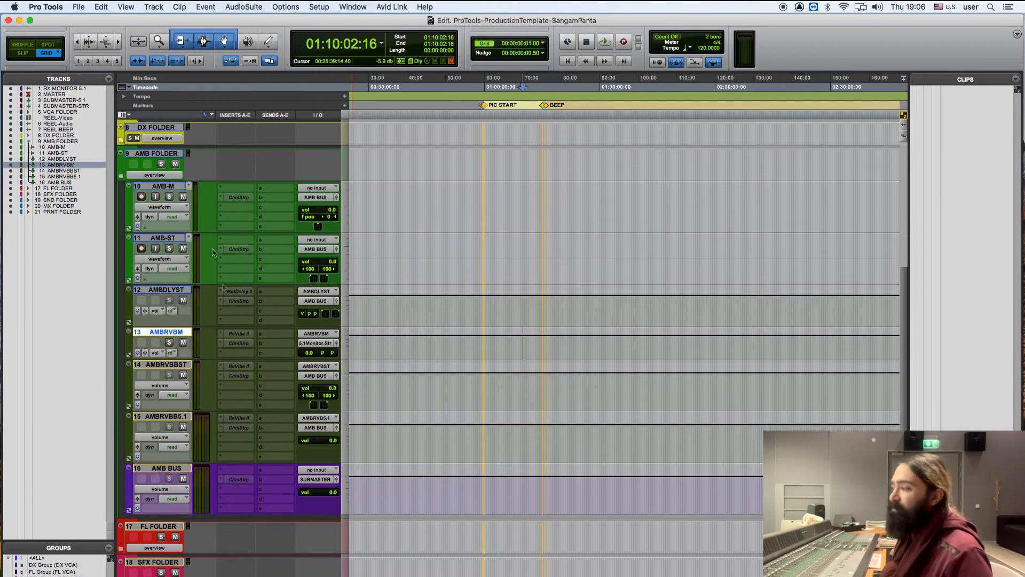
left_click(331, 470)
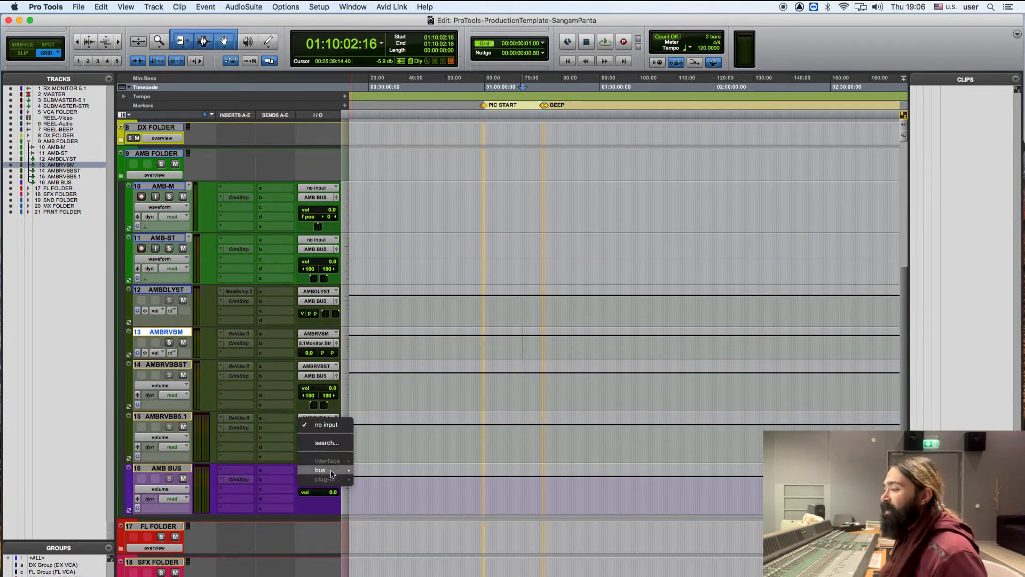
mouse_move(337, 471)
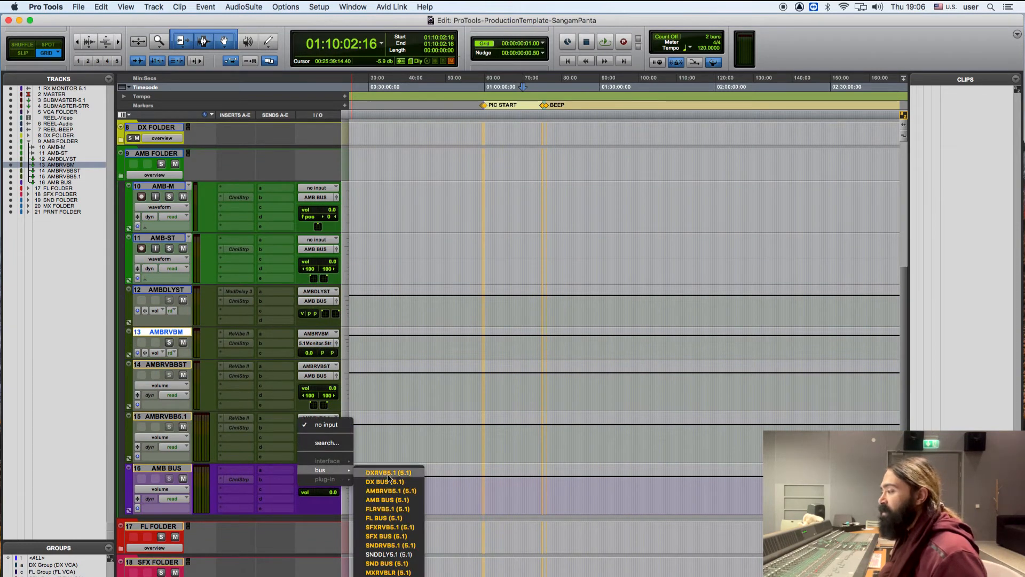
left_click(384, 501)
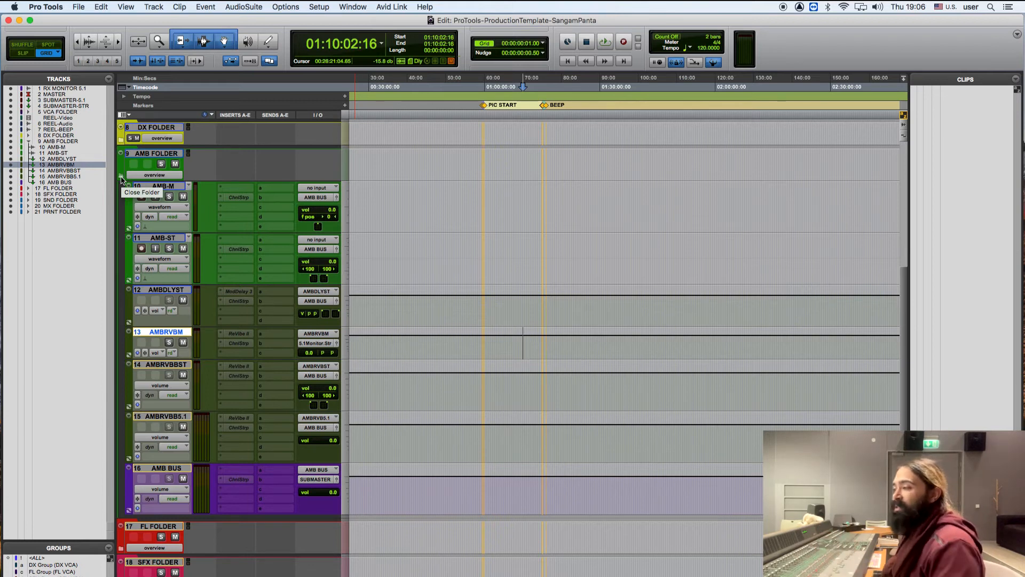
Close the AMB folder and open the FL folder to show its tracks.
left_click(121, 178)
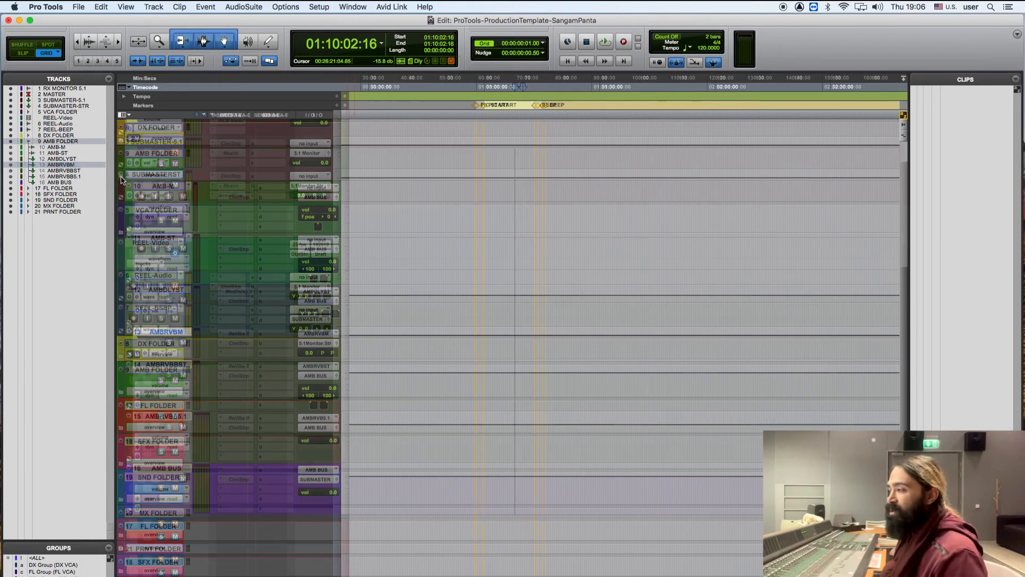
left_click(120, 428)
scroll(434, 451, "down", 5)
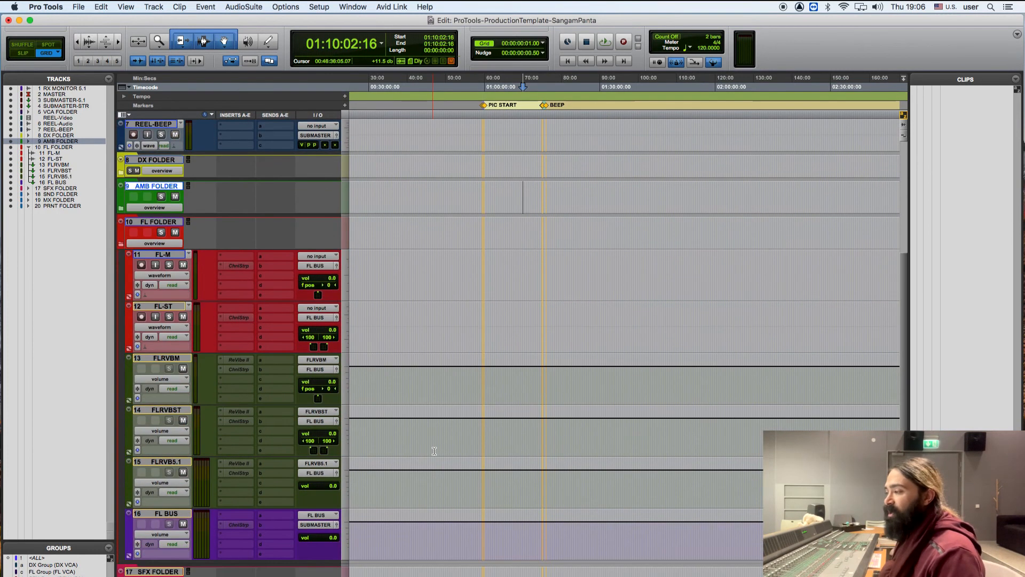
scroll(434, 451, "down", 1)
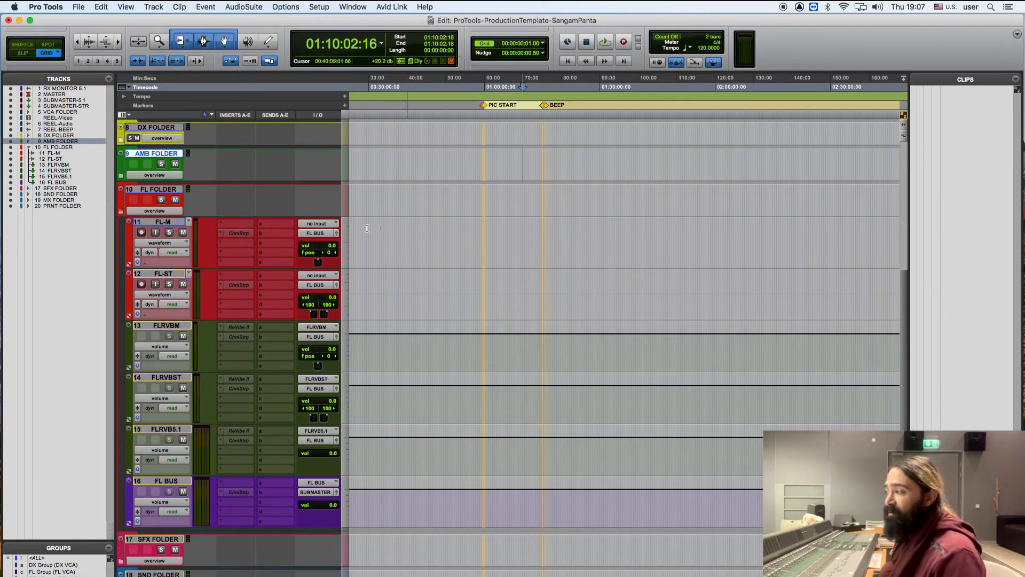
Review the input options of FL-M and FL-ST without changing them, and examine the FL reverb auxes down to FLRVB5.1.
left_click(319, 224)
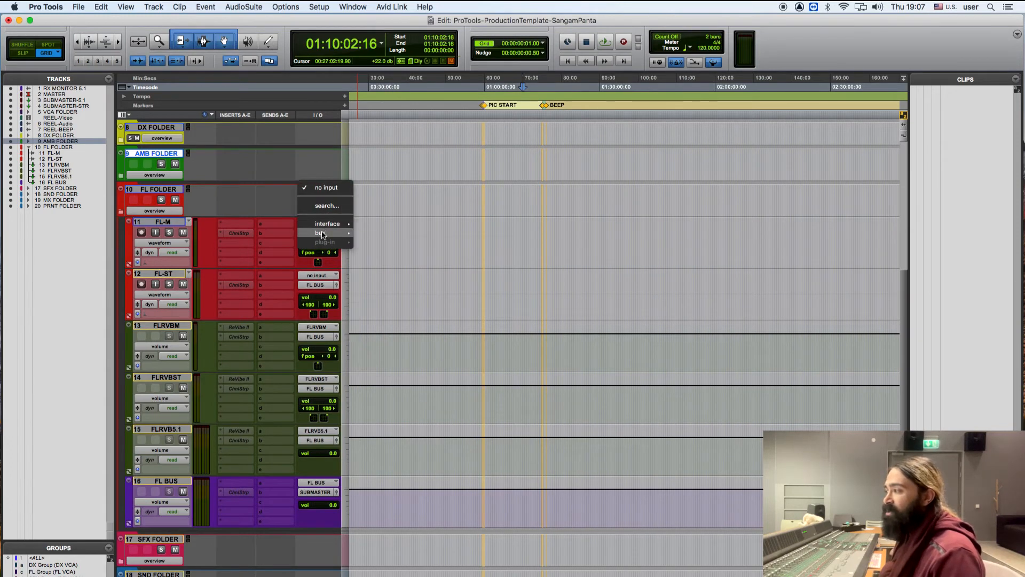
mouse_move(328, 224)
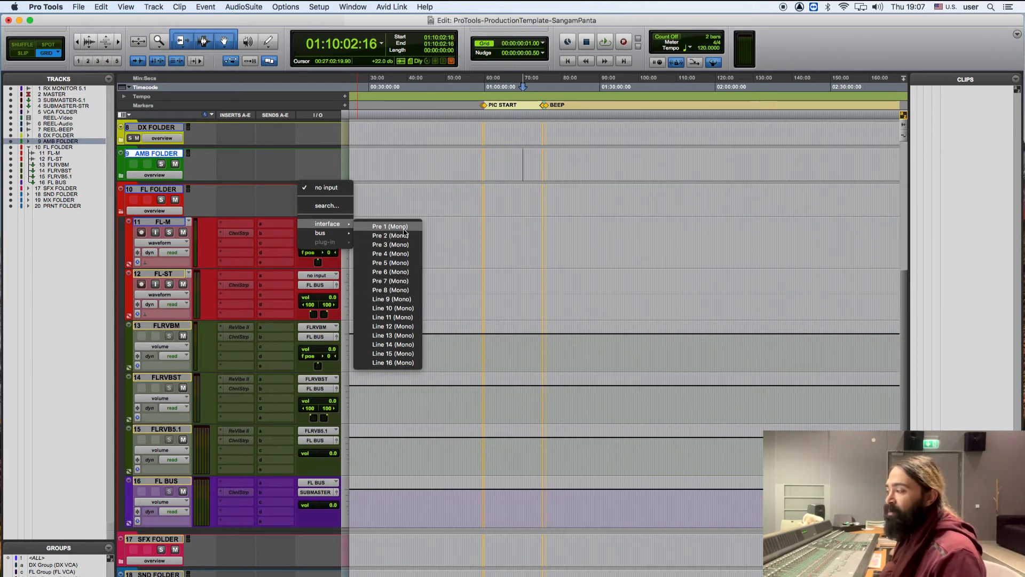
key("Escape")
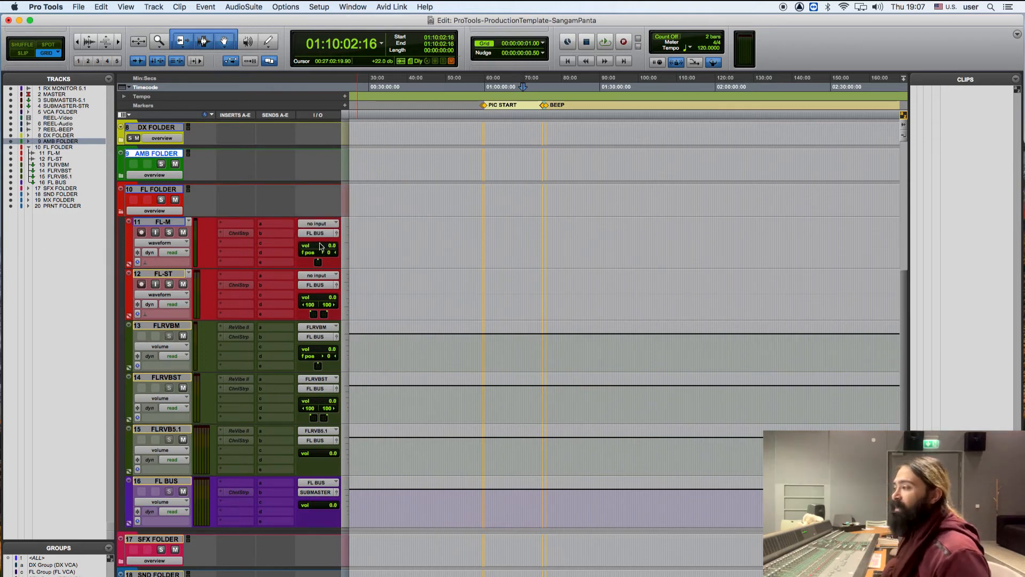
left_click(322, 275)
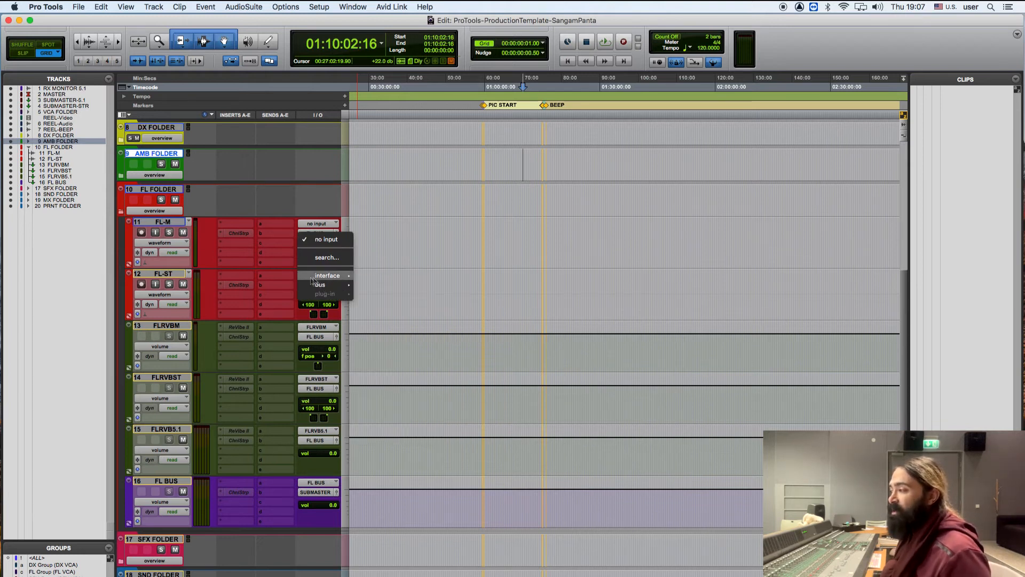
left_click(209, 247)
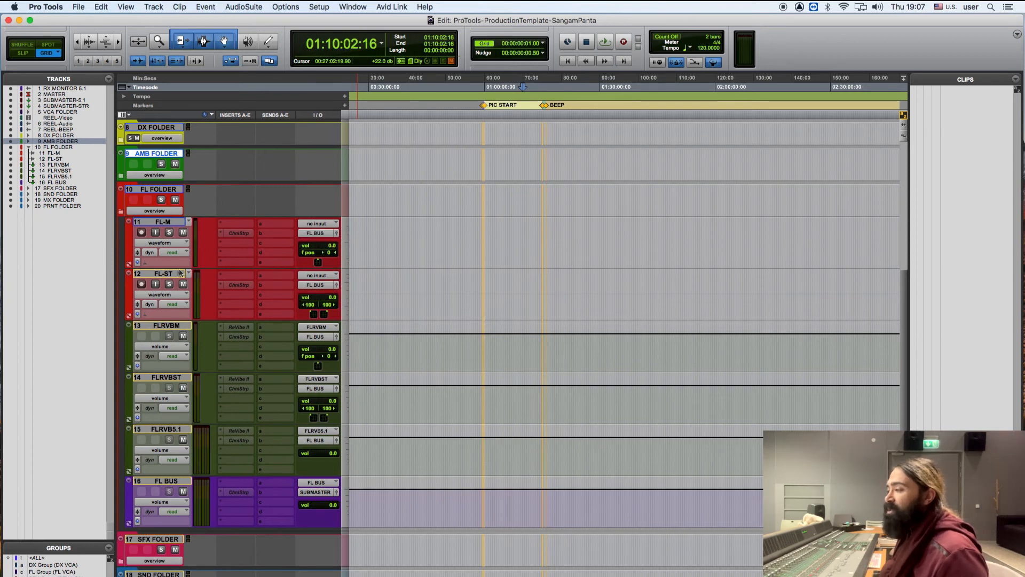
left_click(286, 247)
left_click(225, 263)
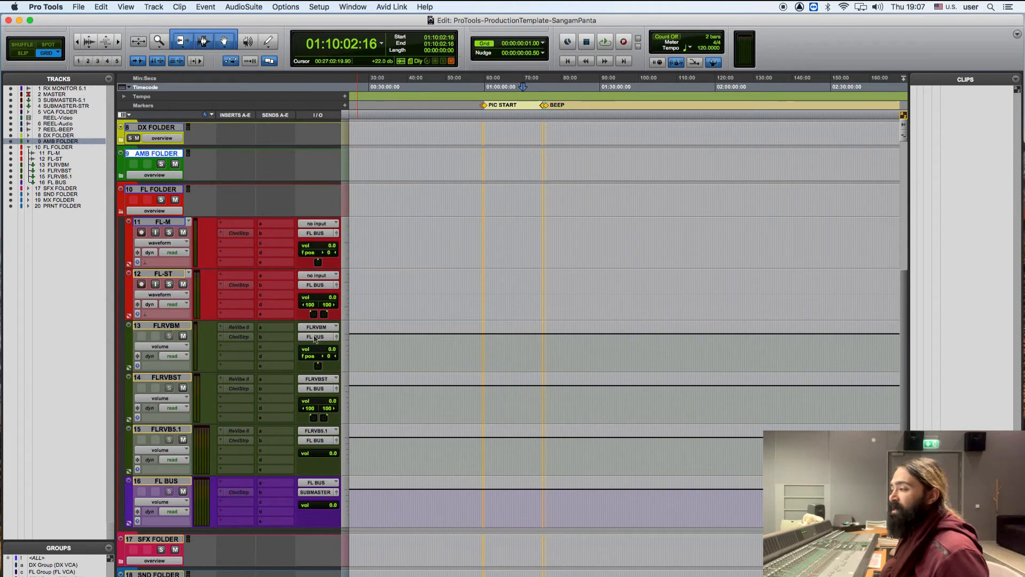
left_click(163, 429)
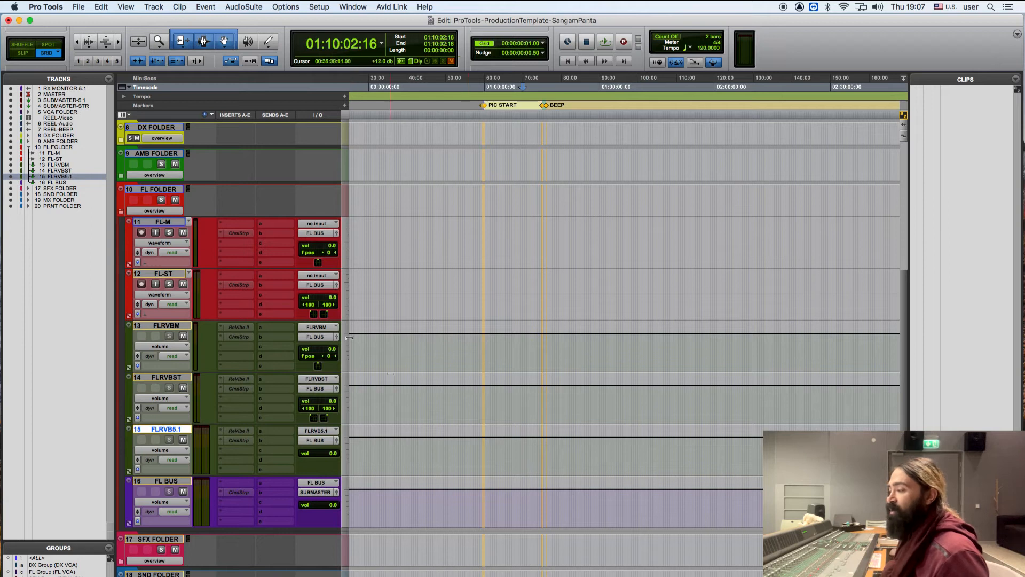
Close the FL folder and open the SFX folder to show its tracks.
left_click(121, 213)
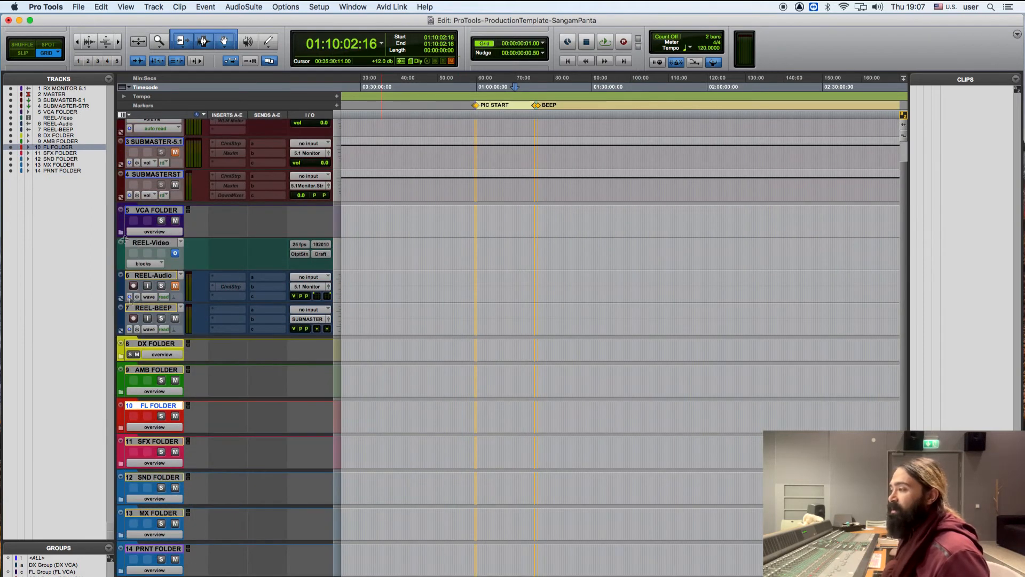
left_click(120, 465)
scroll(539, 389, "down", 5)
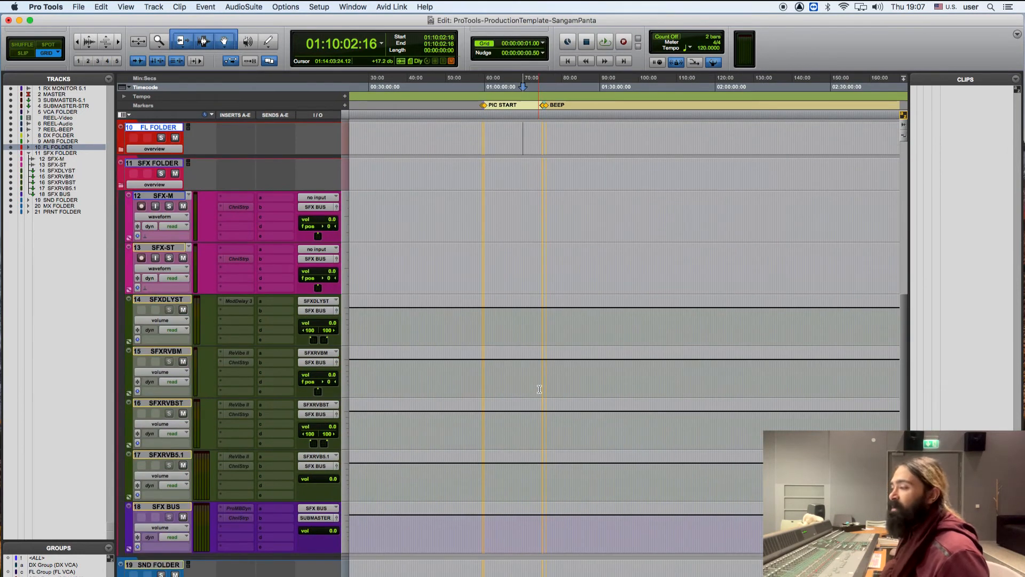
Create a stereo audio track named SFX-ST2 directly below SFX-ST in the SFX folder.
left_click(163, 196)
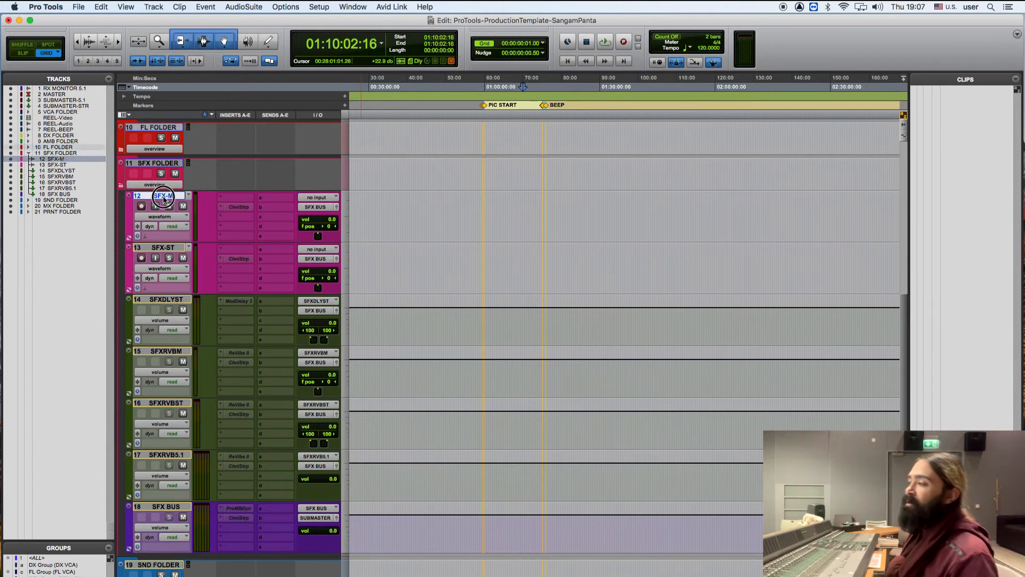
left_click(175, 248)
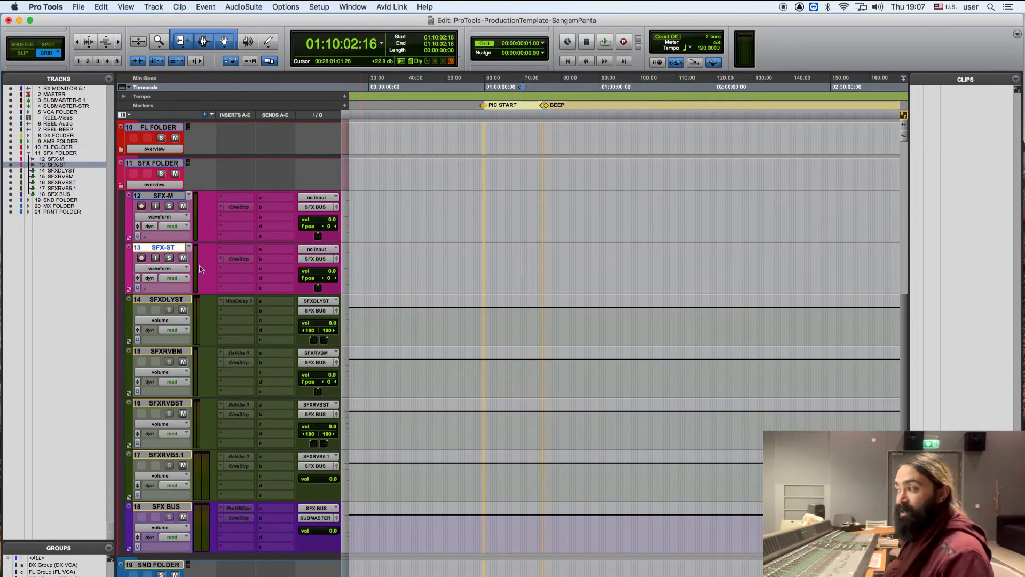
key("shift+super+n")
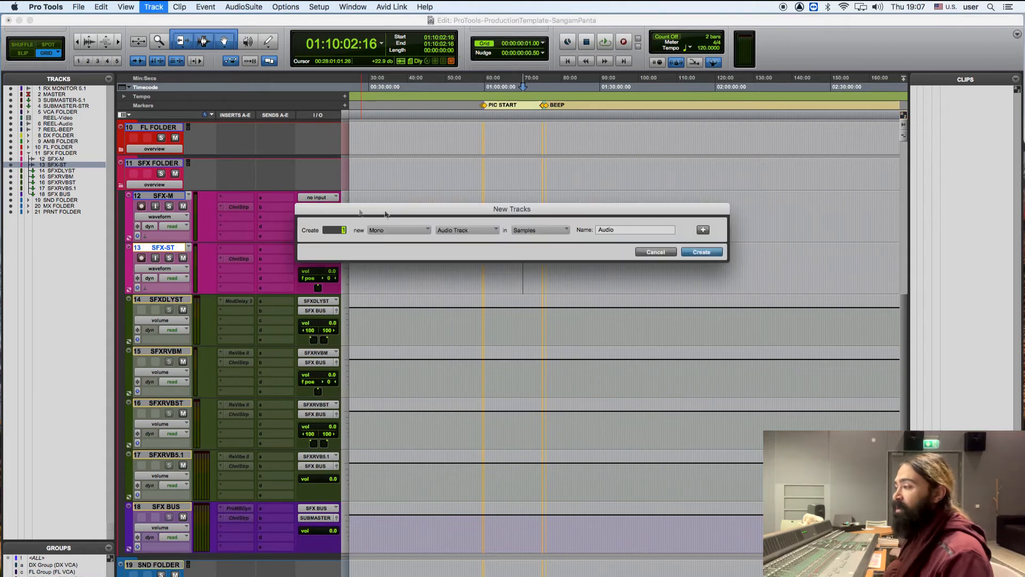
left_click(392, 228)
left_click(397, 233)
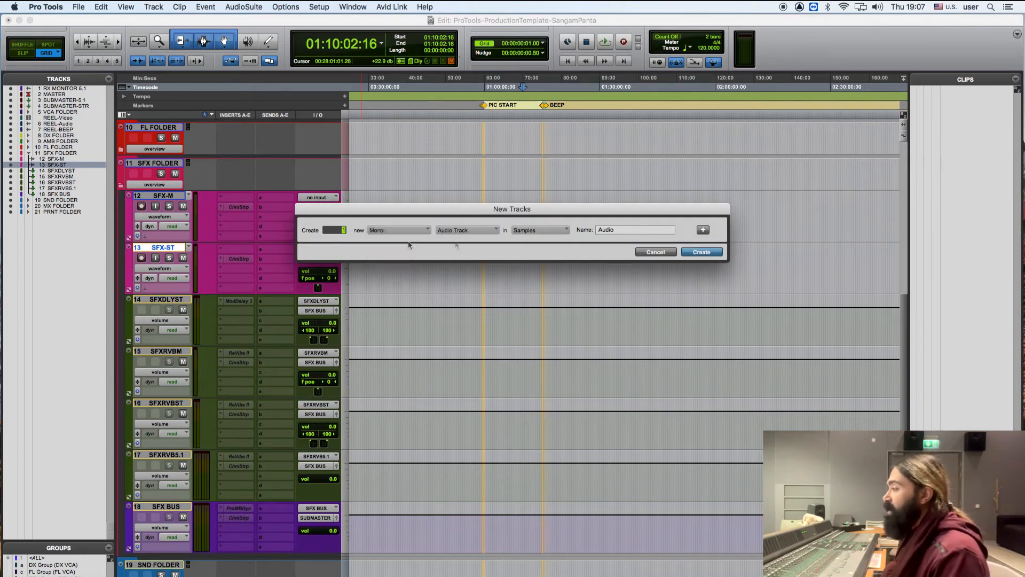
double_click(603, 230)
type("SF")
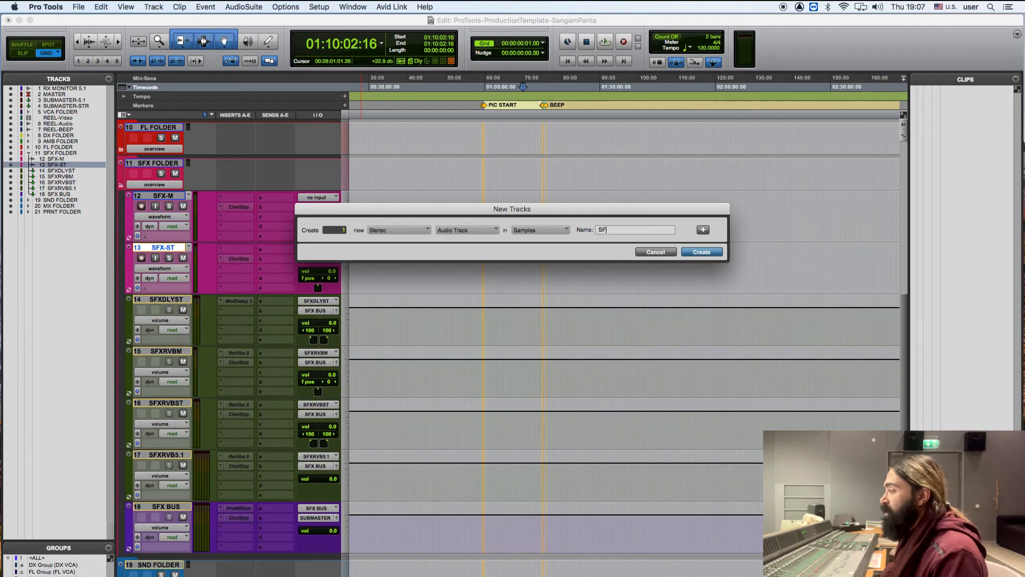
type("X")
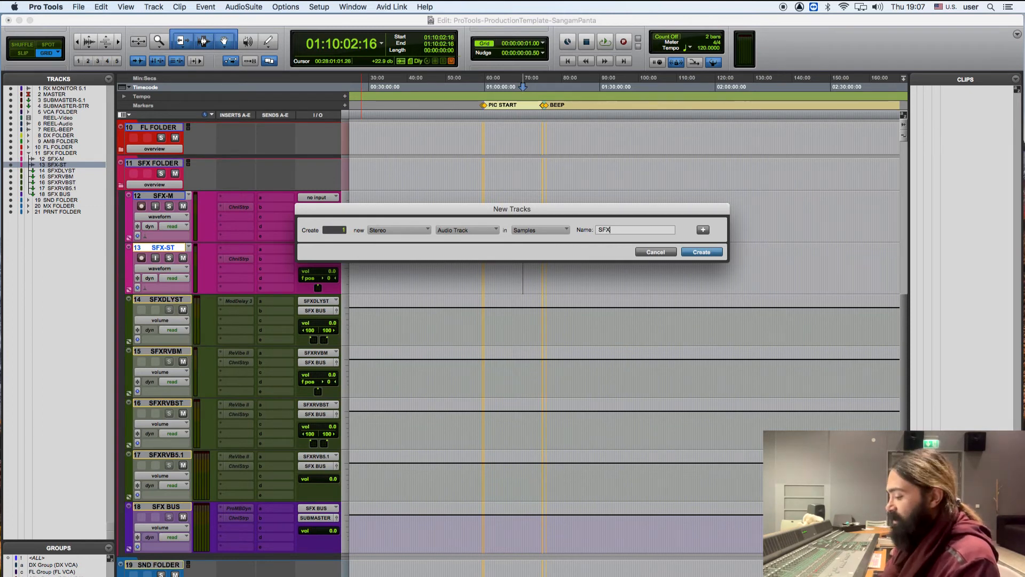
type("/S-ST2")
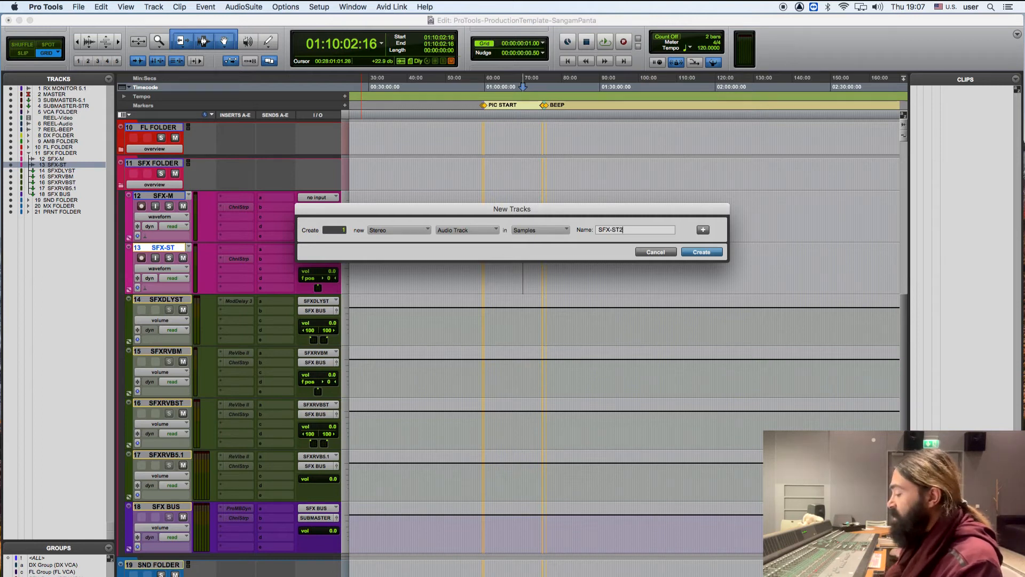
key("Return")
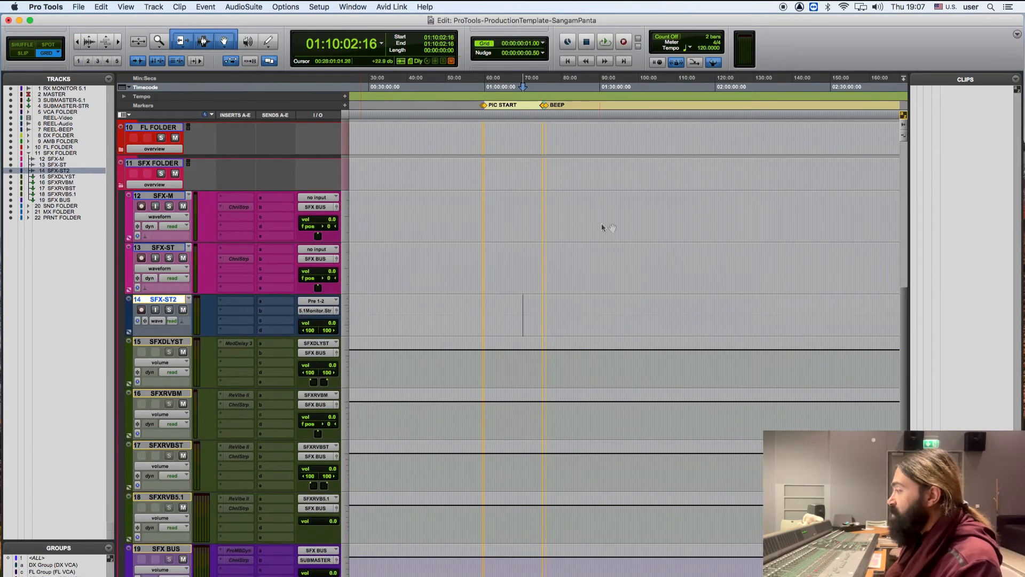
Delete the original SFX-ST track from the SFX folder.
left_click(173, 249)
right_click(174, 249)
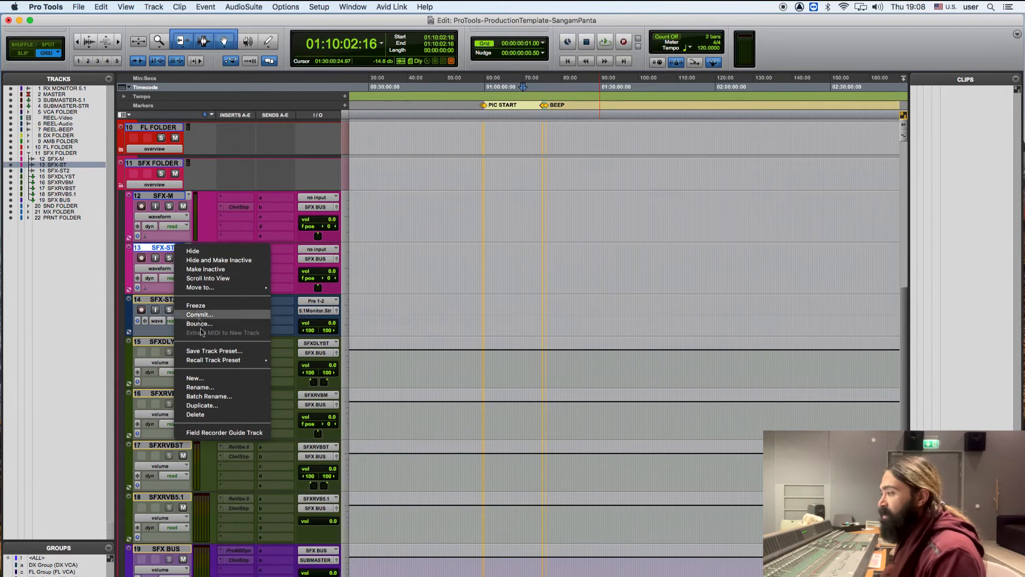
left_click(219, 416)
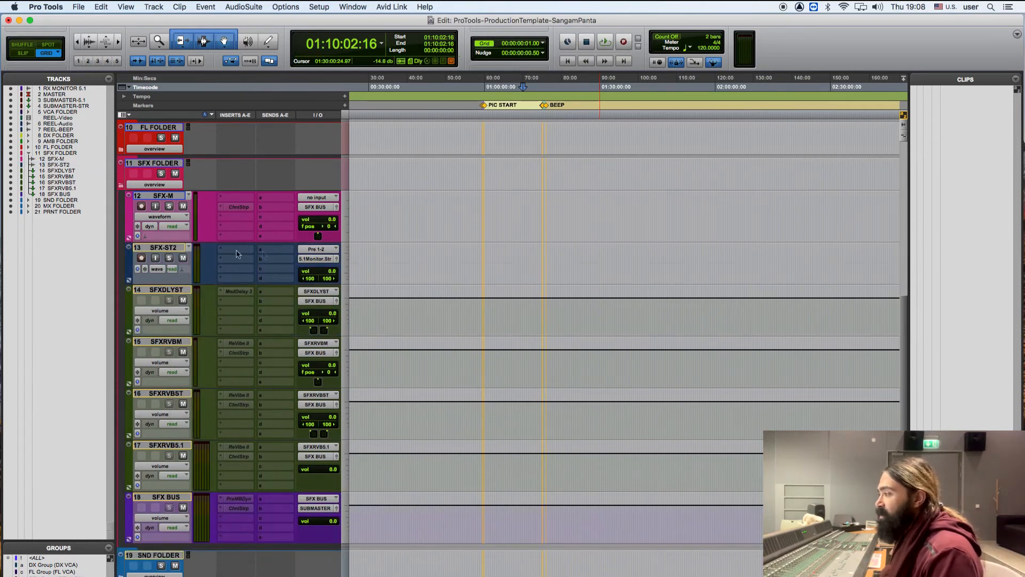
Set the output of SFX-ST2 to the SFX BUS (5.1) bus.
left_click(323, 261)
mouse_move(326, 268)
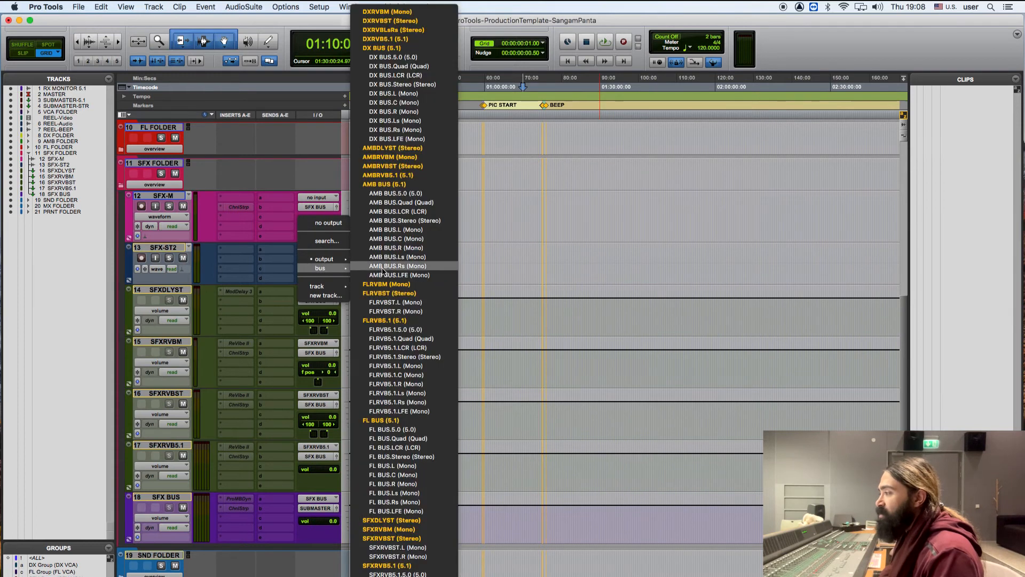
scroll(395, 569, "down", 15)
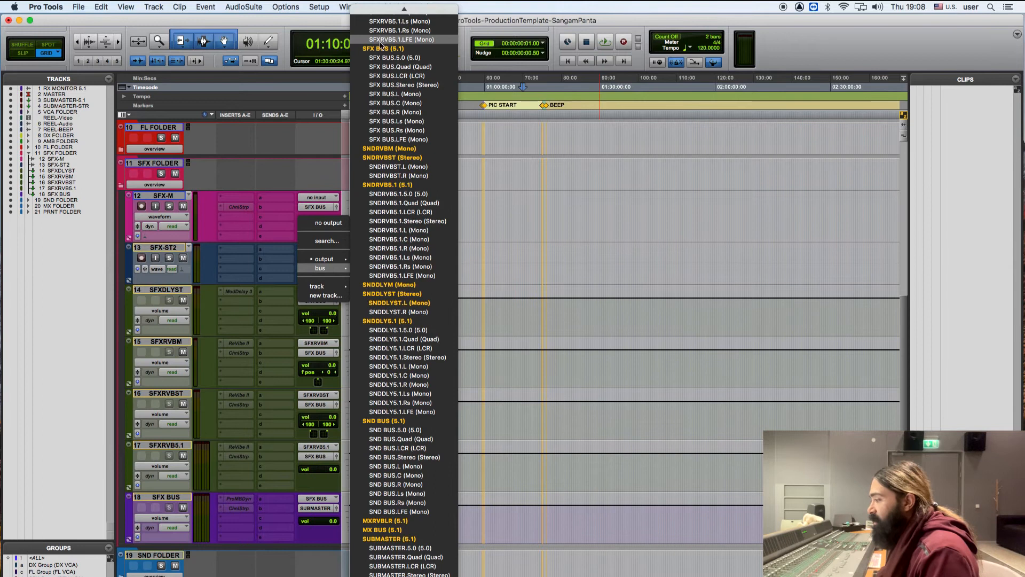
left_click(359, 34)
Color the SFX-M and SFX-ST2 tracks the same magenta using the Color Palette.
left_click(356, 8)
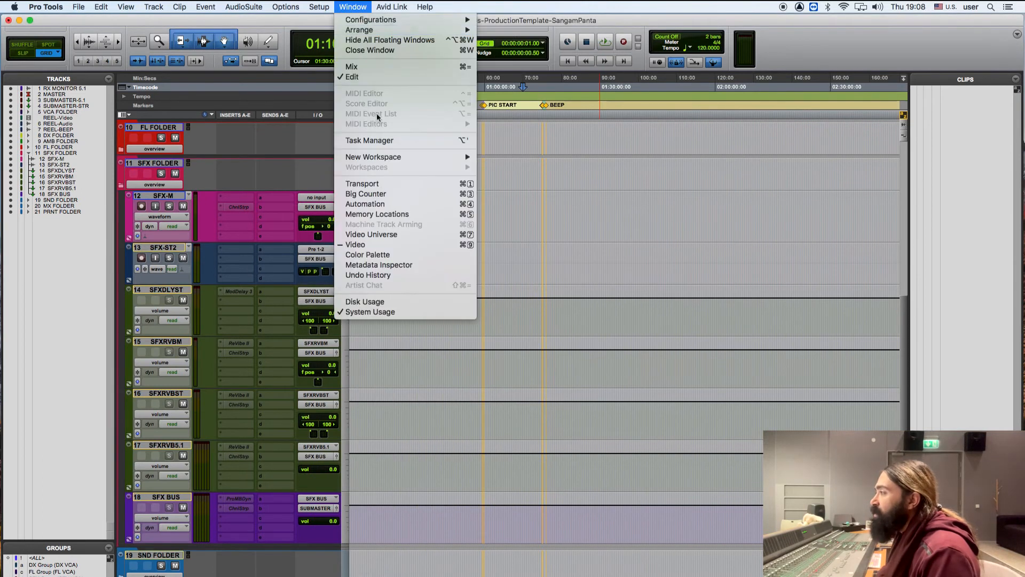
left_click(380, 255)
left_click(166, 196)
left_click(165, 247, "shift")
left_click(803, 250)
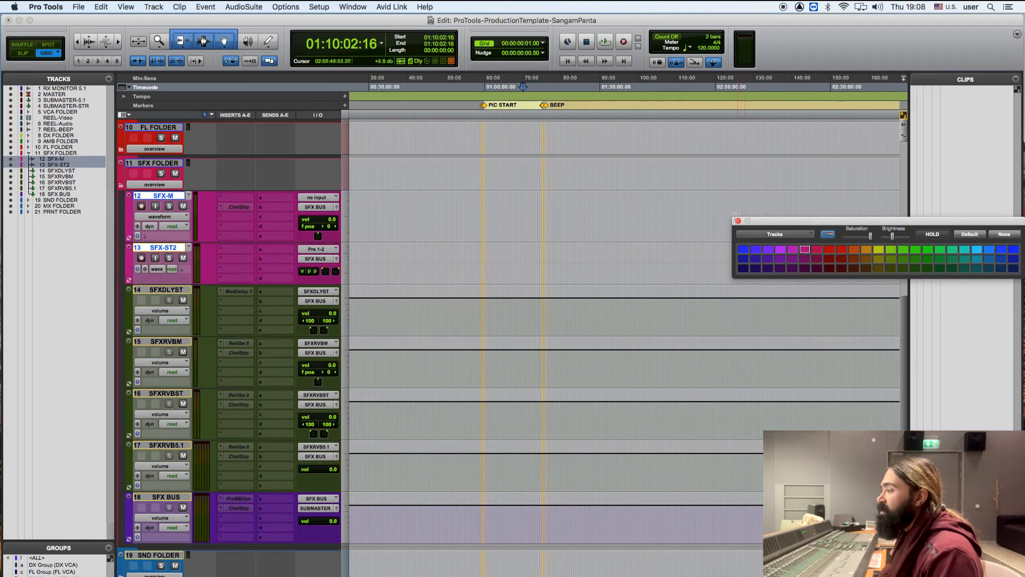
left_click(737, 221)
Rename the SFX-ST2 track as SFX-ST and save the session.
double_click(179, 249)
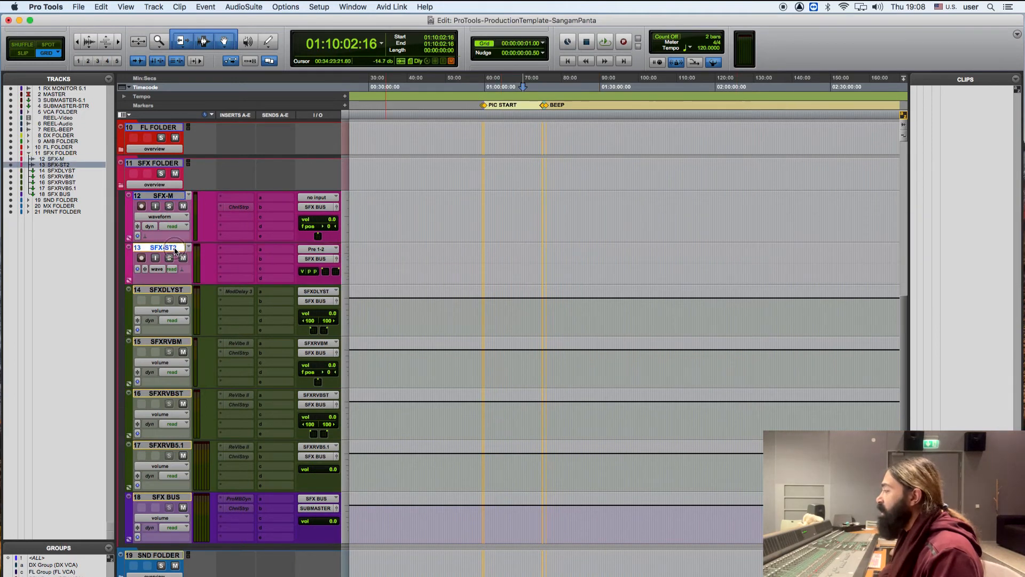
key("Right")
key("BackSpace")
key("Return")
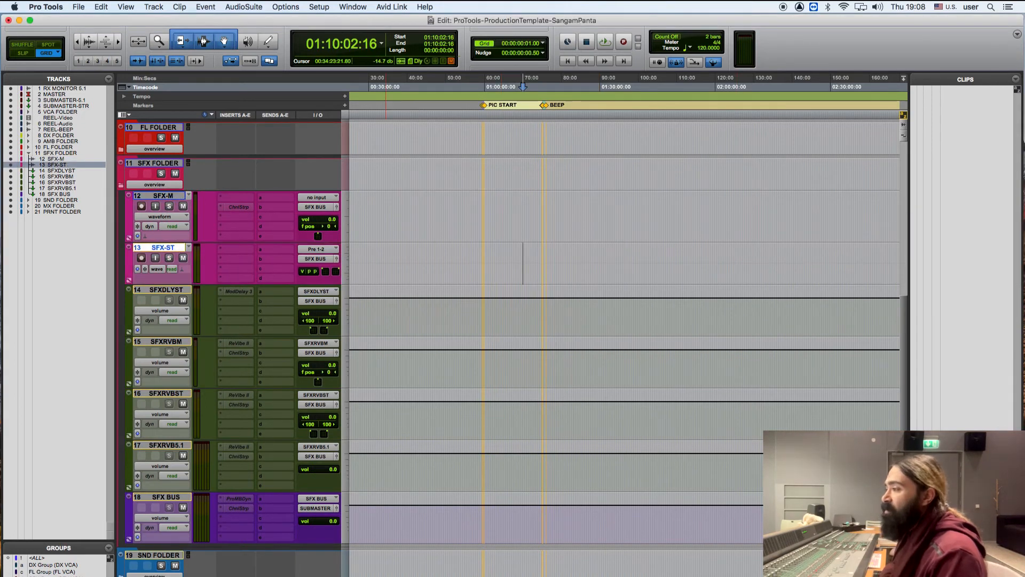
key("super+s")
Set the input of the SFX-ST track to no input and save the session.
left_click(327, 249)
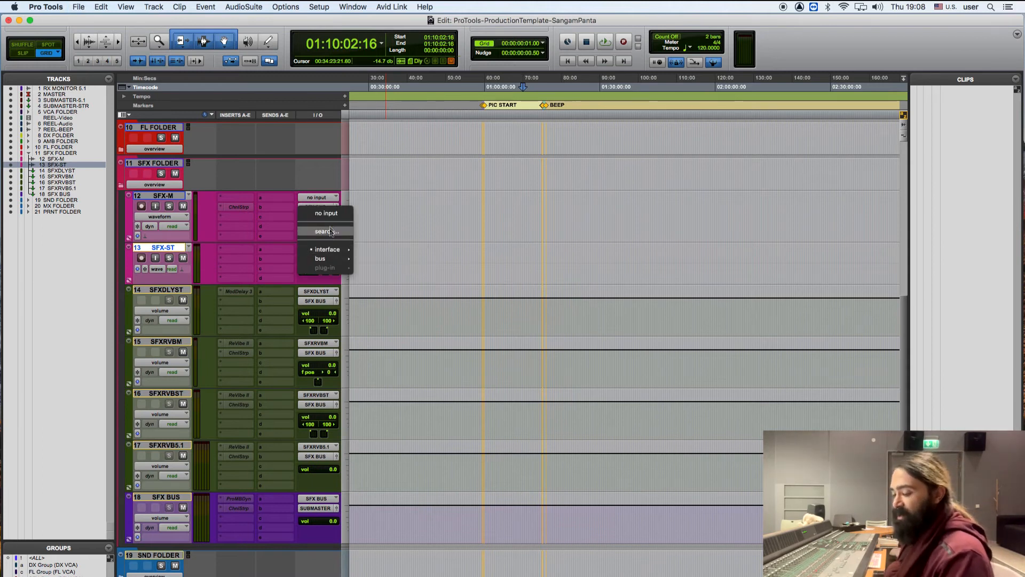
left_click(330, 213)
key("super+s")
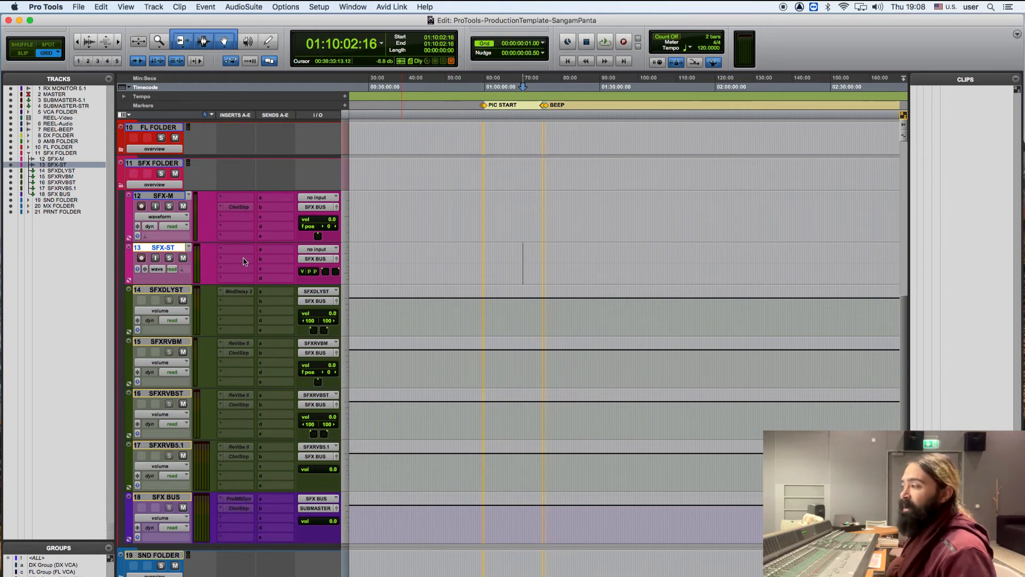
Copy the Channel Strip insert from FL-ST in the FL folder to insert slot B of SFX-ST, and close the FL folder.
scroll(243, 261, "up", 3)
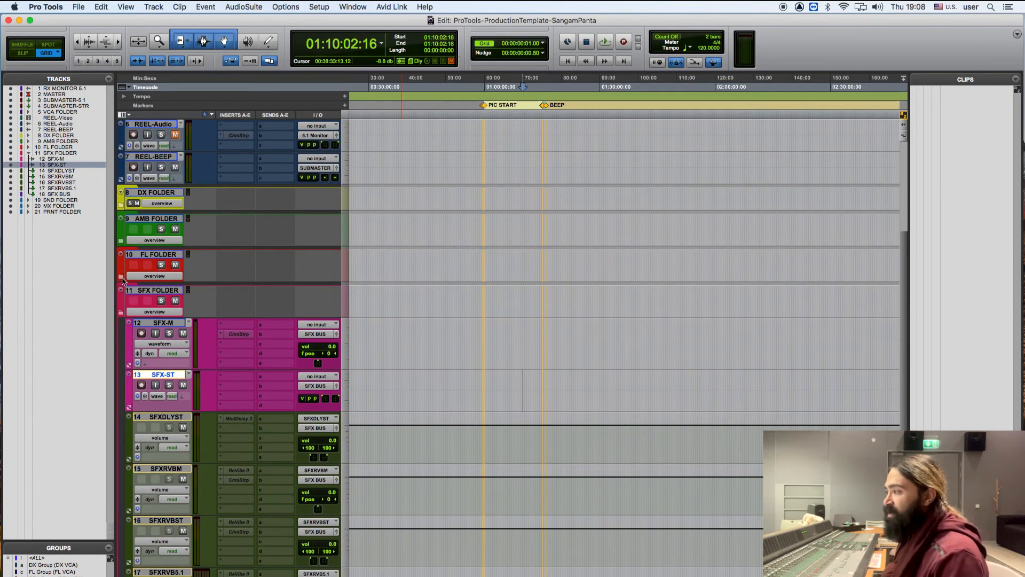
left_click(121, 277)
scroll(437, 301, "down", 5)
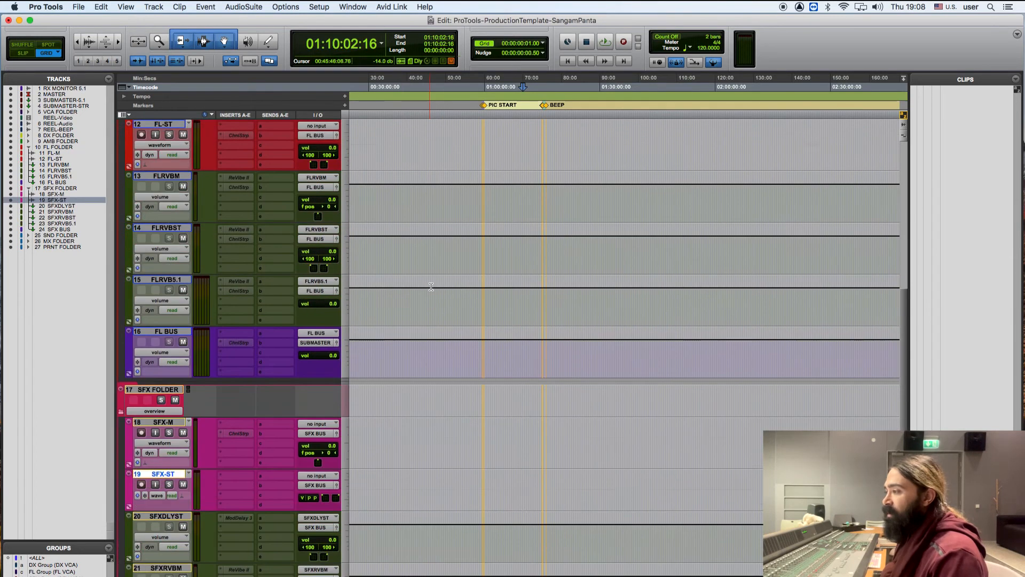
left_click_drag(238, 139, 238, 485, "alt")
scroll(240, 422, "up", 1)
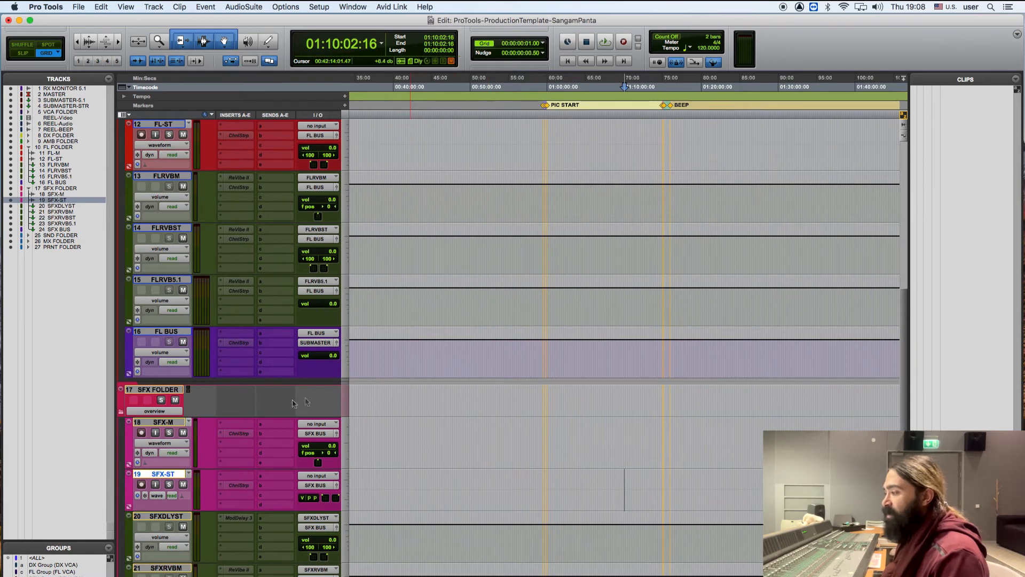
scroll(301, 258, "up", 3)
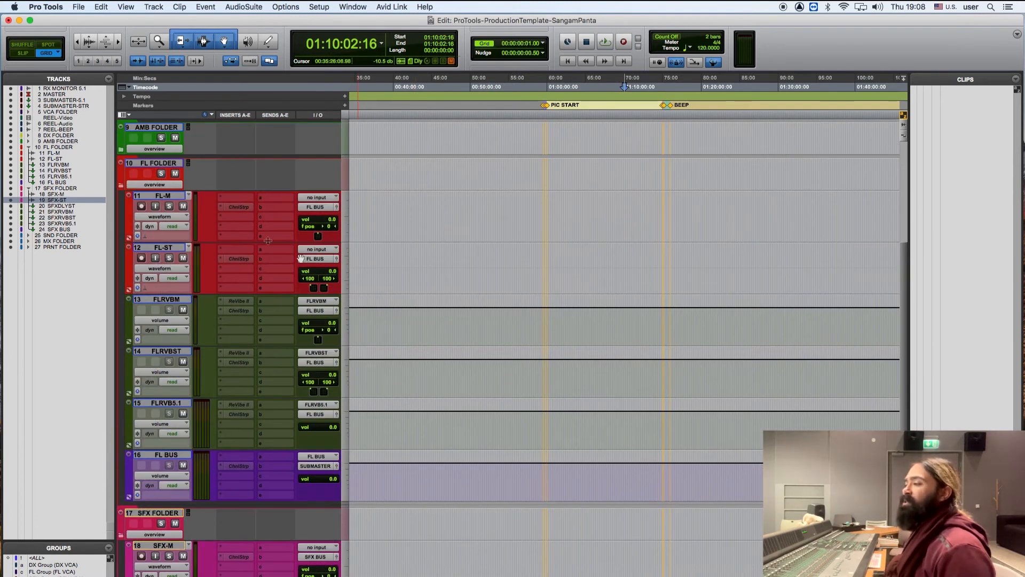
left_click(120, 185)
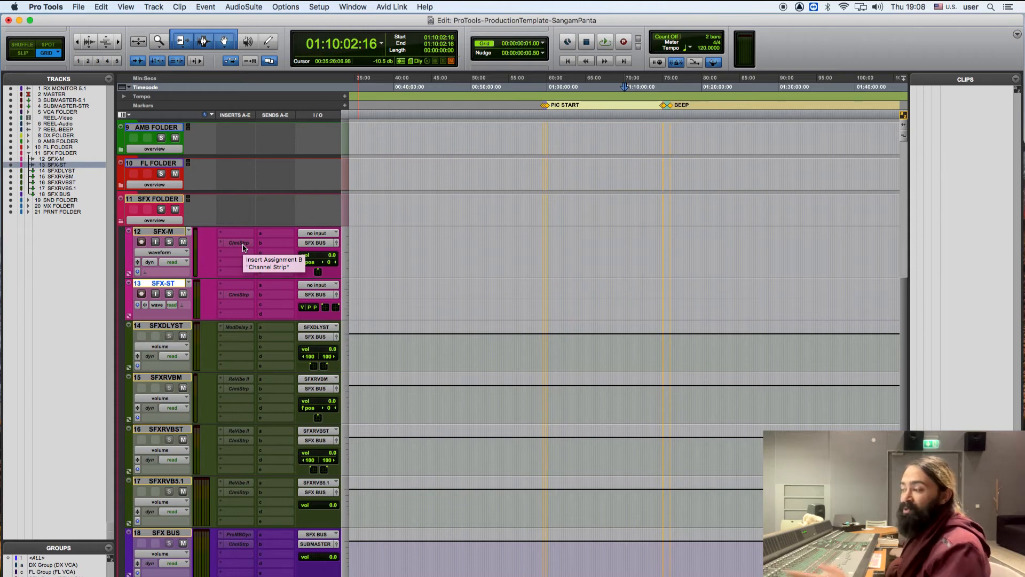
Examine the inserts and routing of the SFX audio, delay and reverb tracks and the master and submaster tracks.
left_click(238, 270)
left_click_drag(238, 271, 237, 242)
scroll(445, 279, "down", 1)
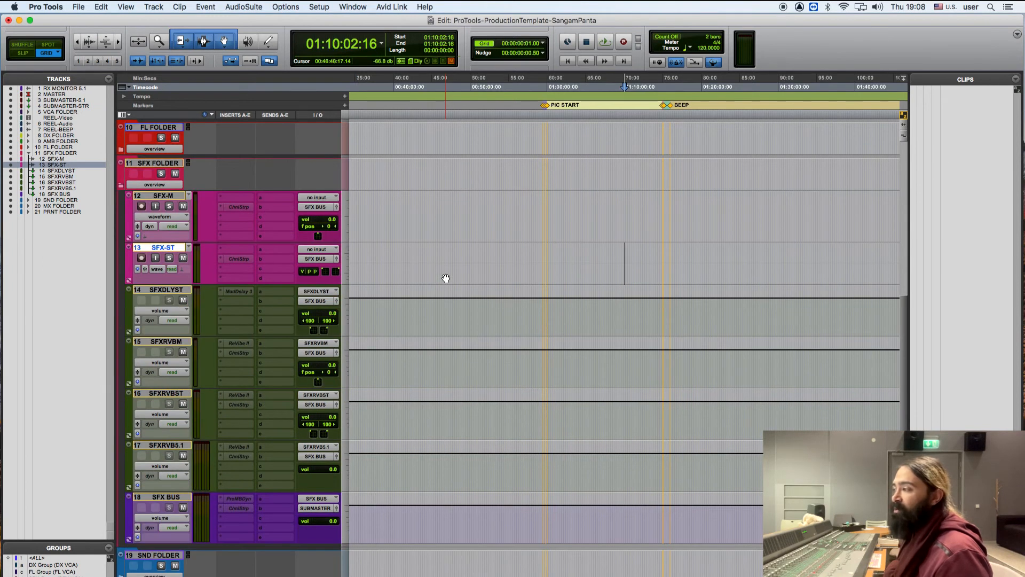
left_click(159, 290)
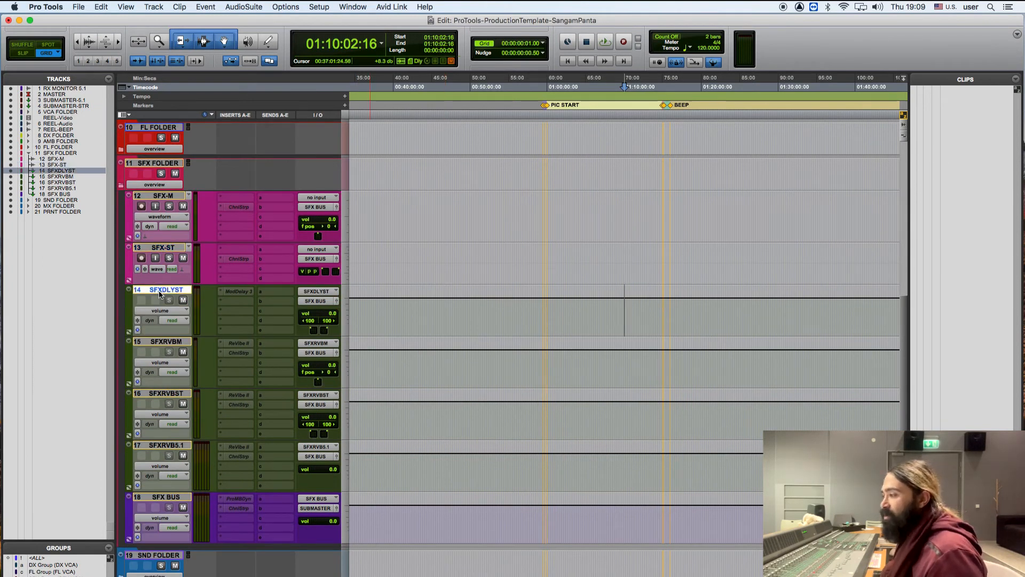
left_click(177, 344)
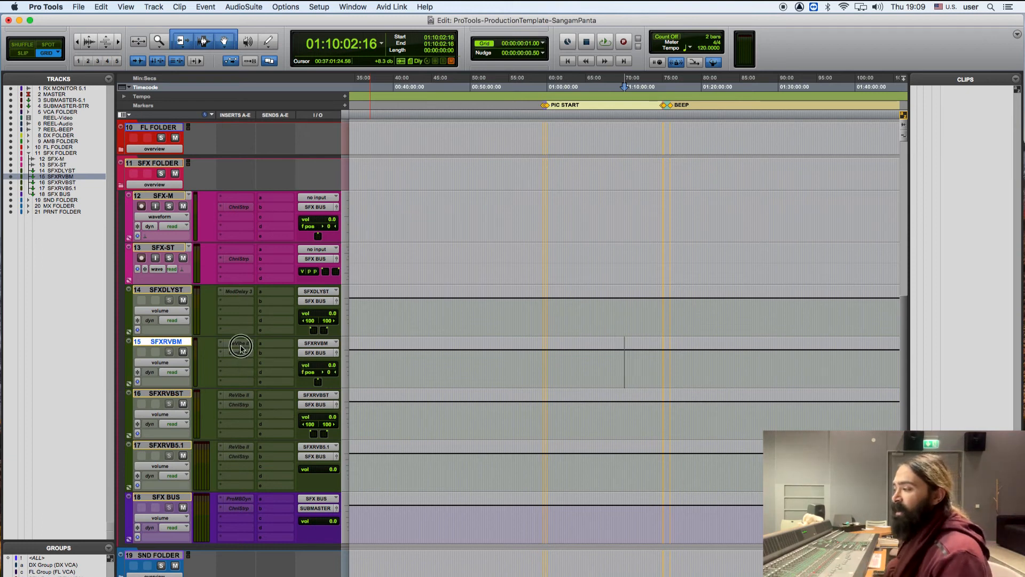
left_click(240, 345)
left_click(240, 345)
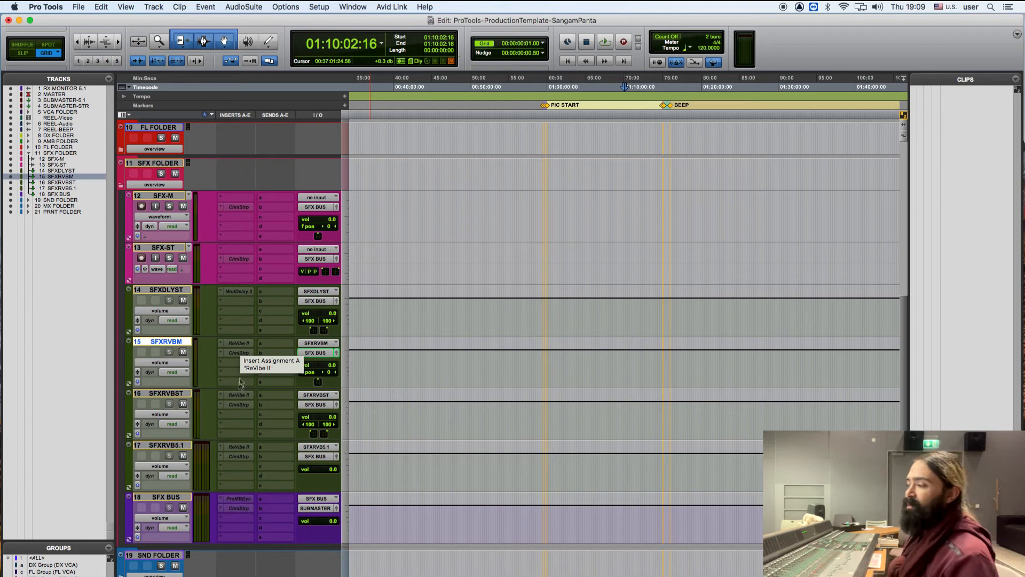
scroll(241, 439, "up", 10)
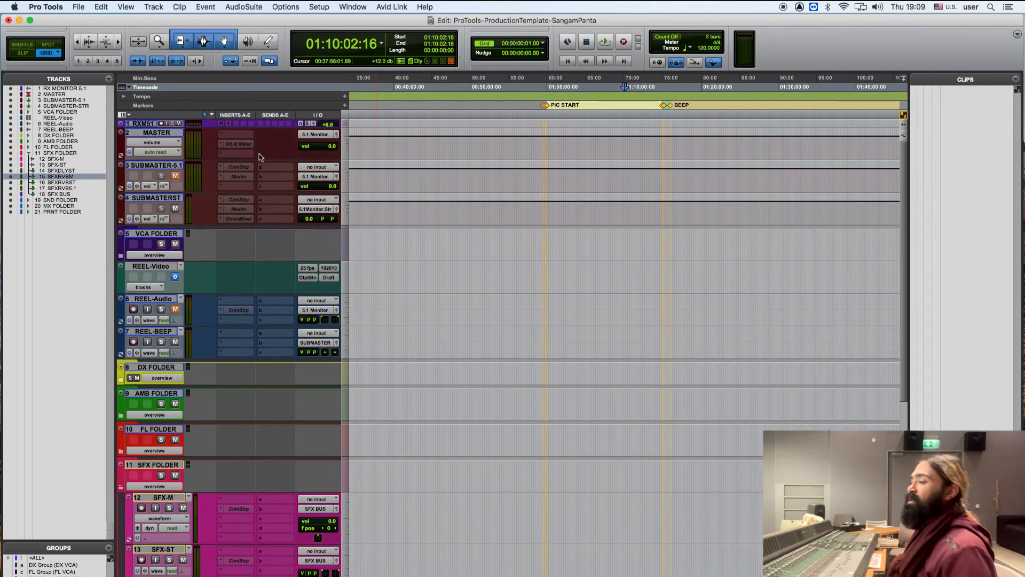
scroll(519, 346, "down", 5)
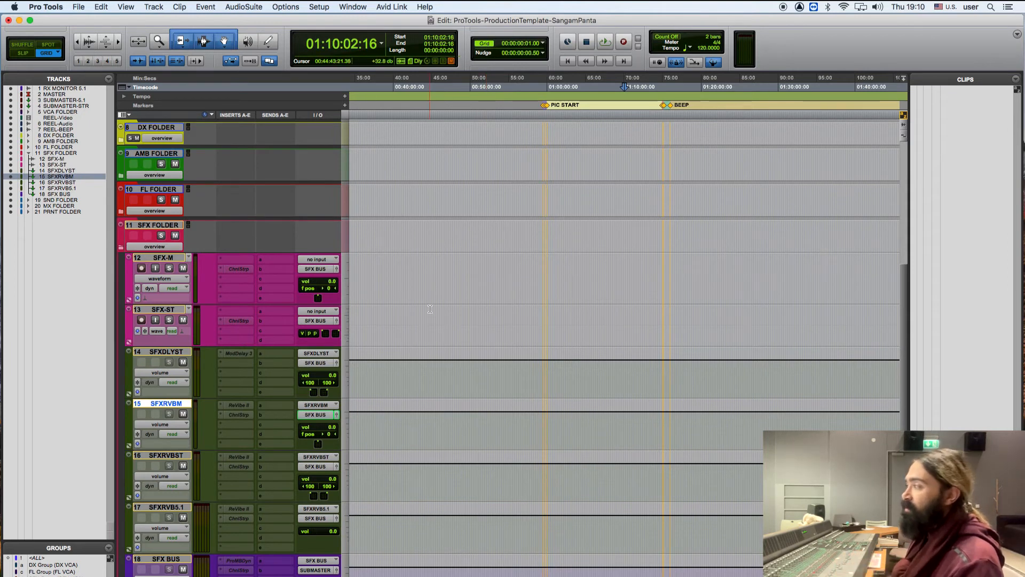
scroll(430, 309, "down", 5)
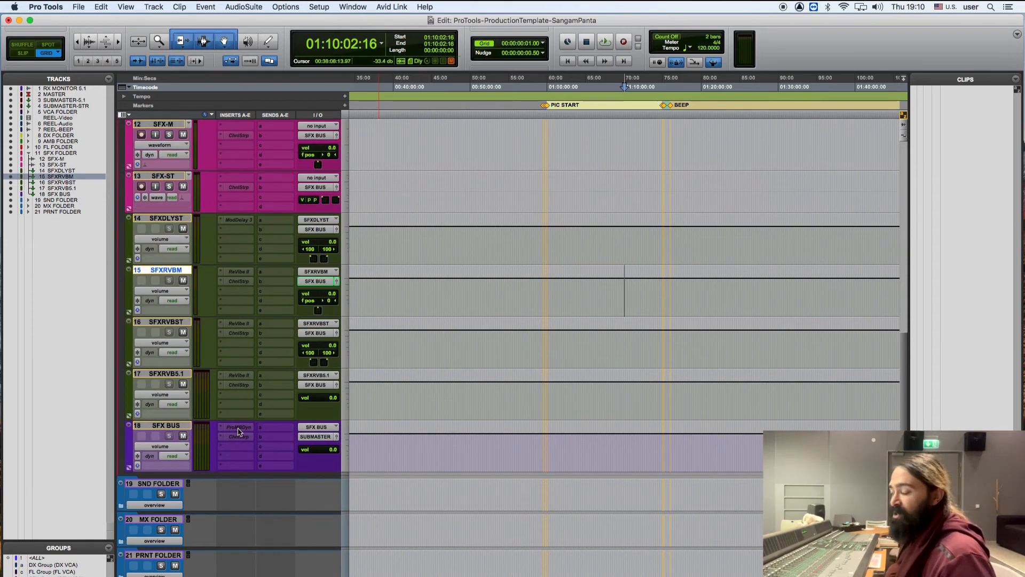
Make the Pro Multiband Dynamics insert on the SFX BUS track active and open its plug-in window.
right_click(239, 432)
key("Escape")
right_click(244, 436)
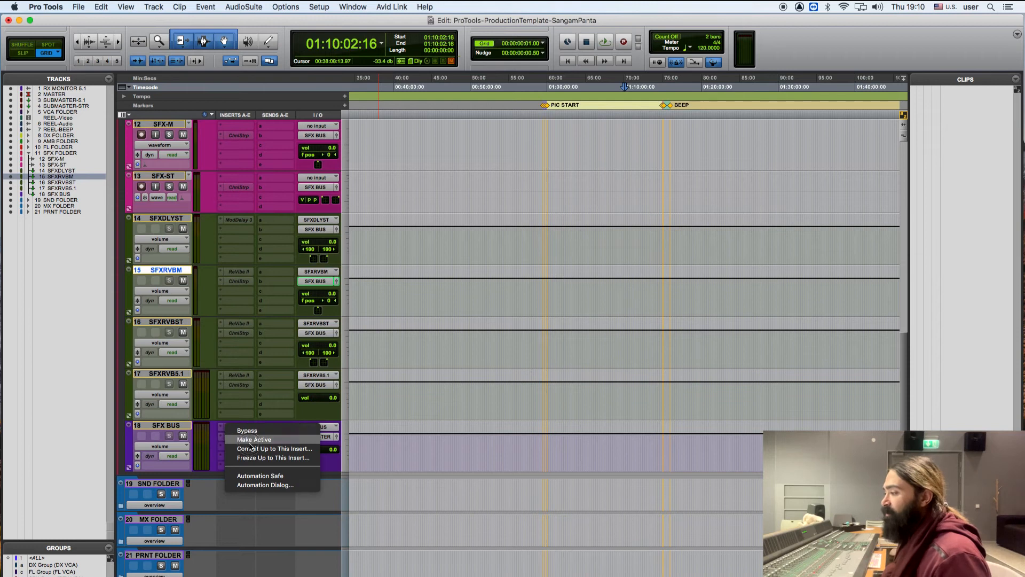
left_click(245, 434)
right_click(238, 431)
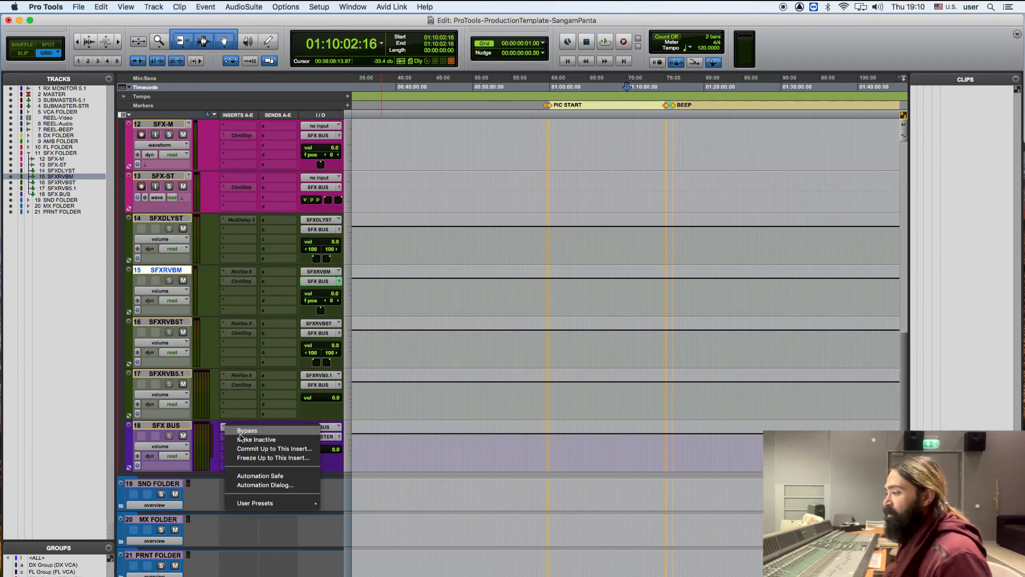
left_click(234, 431)
left_click(234, 431)
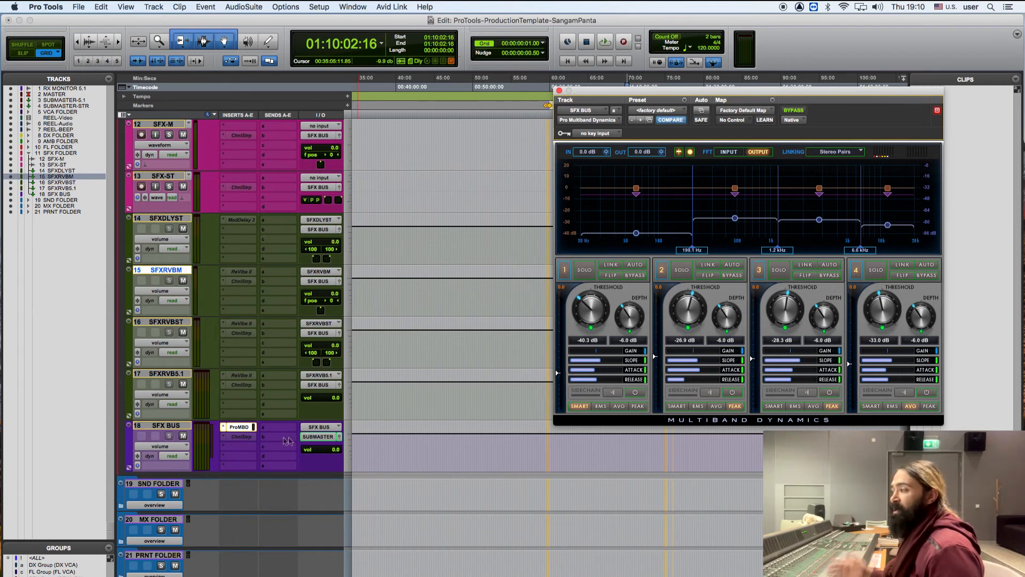
Close the Pro Multiband Dynamics window and make that insert on SFX BUS inactive.
right_click(242, 427)
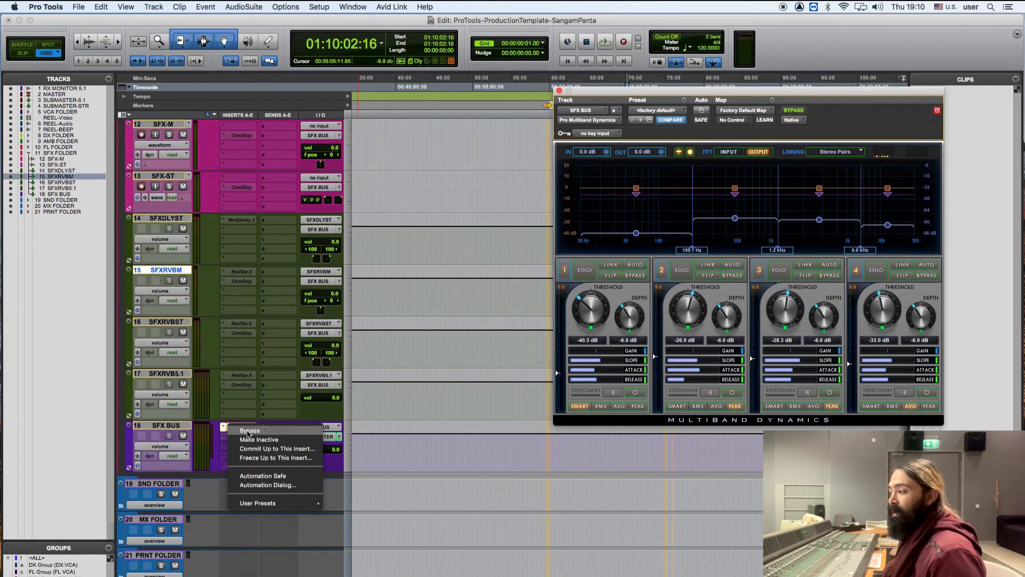
left_click(749, 112)
left_click(749, 115)
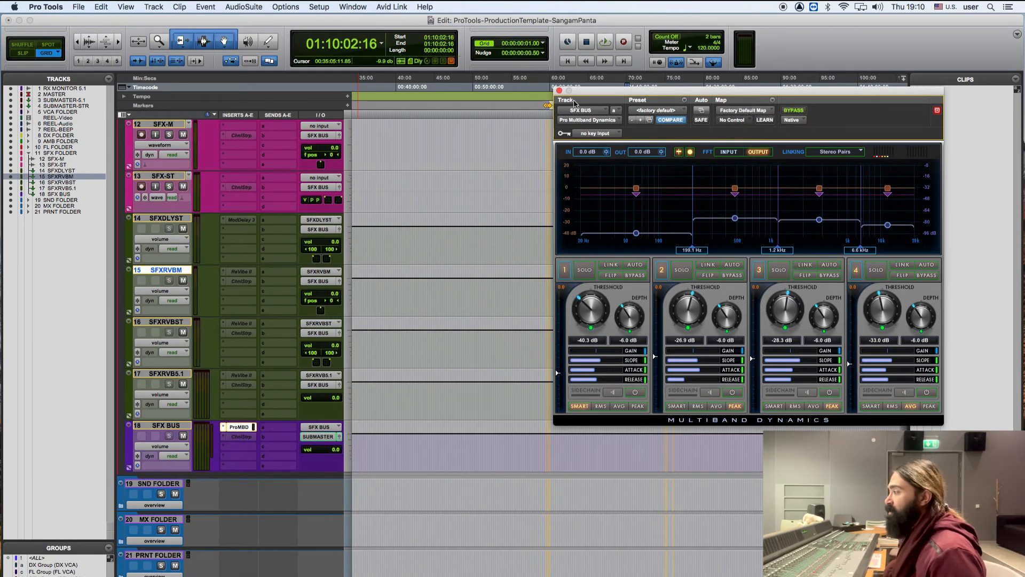
left_click(559, 91)
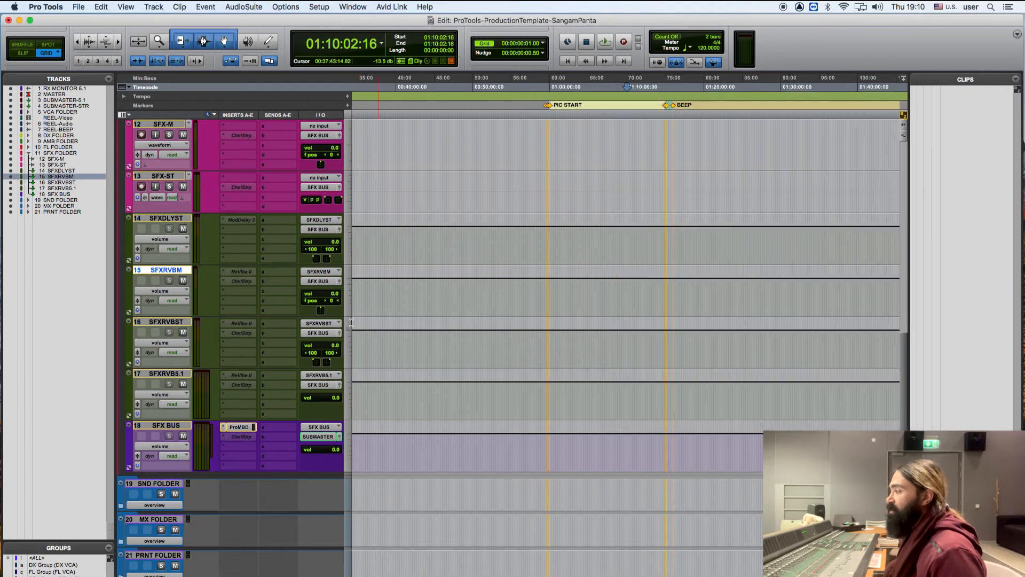
right_click(237, 429)
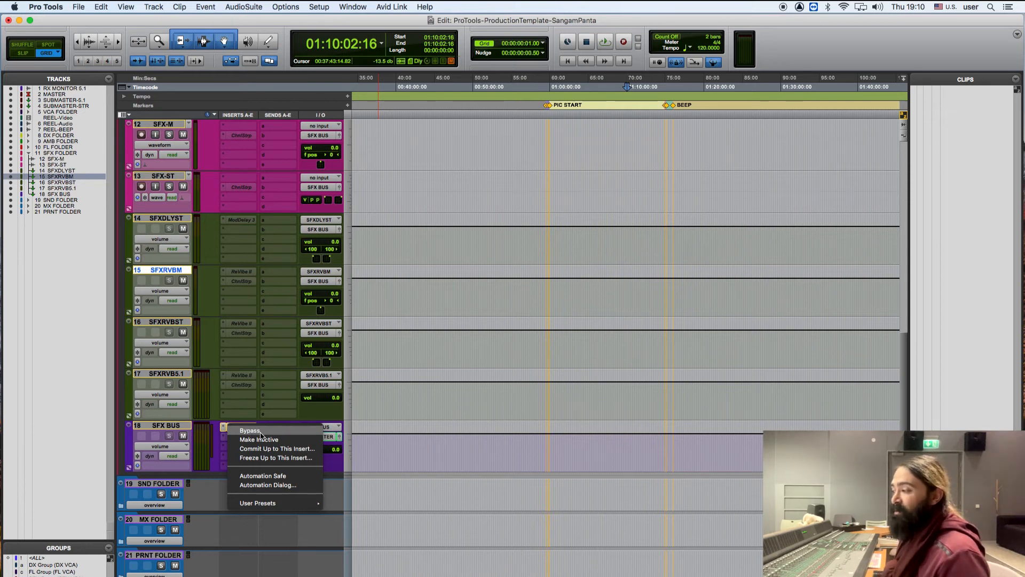
left_click(241, 431)
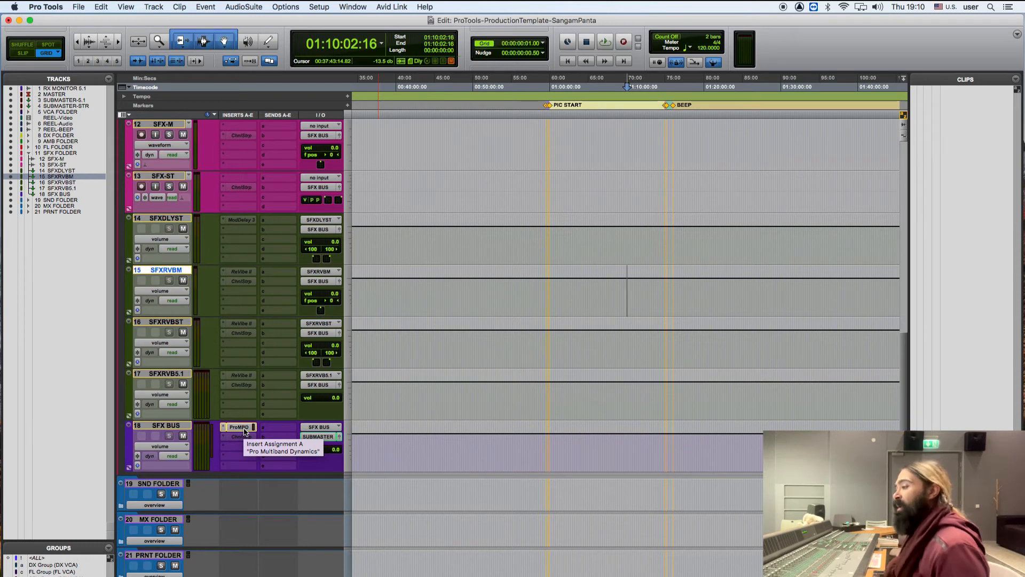
right_click(244, 431)
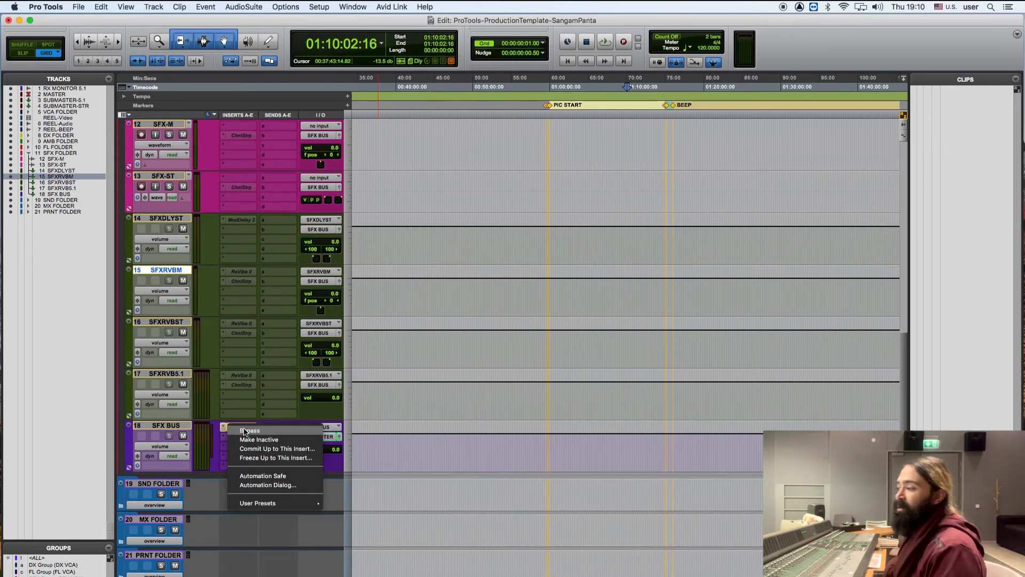
left_click(243, 427)
right_click(243, 427)
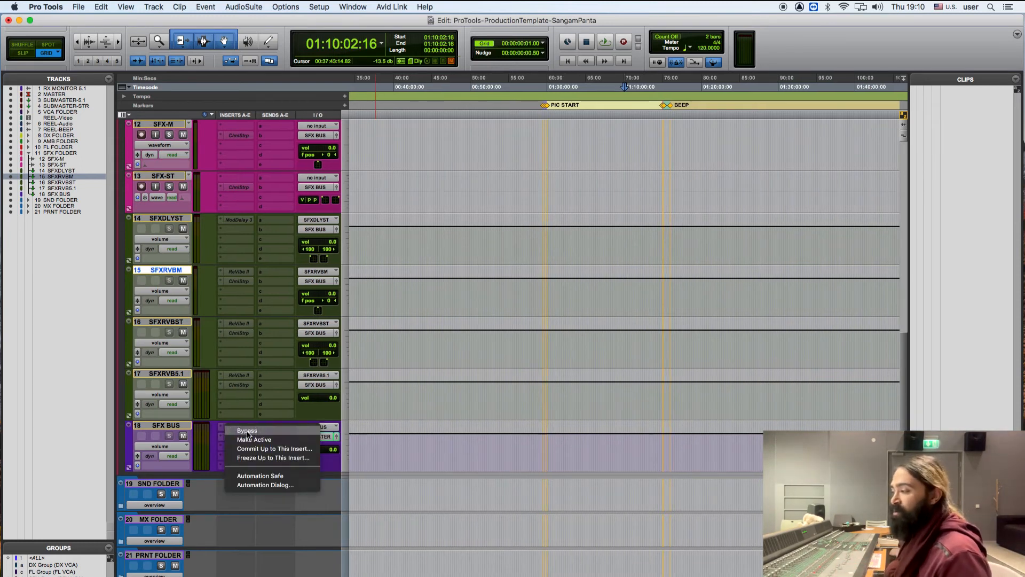
left_click(224, 439)
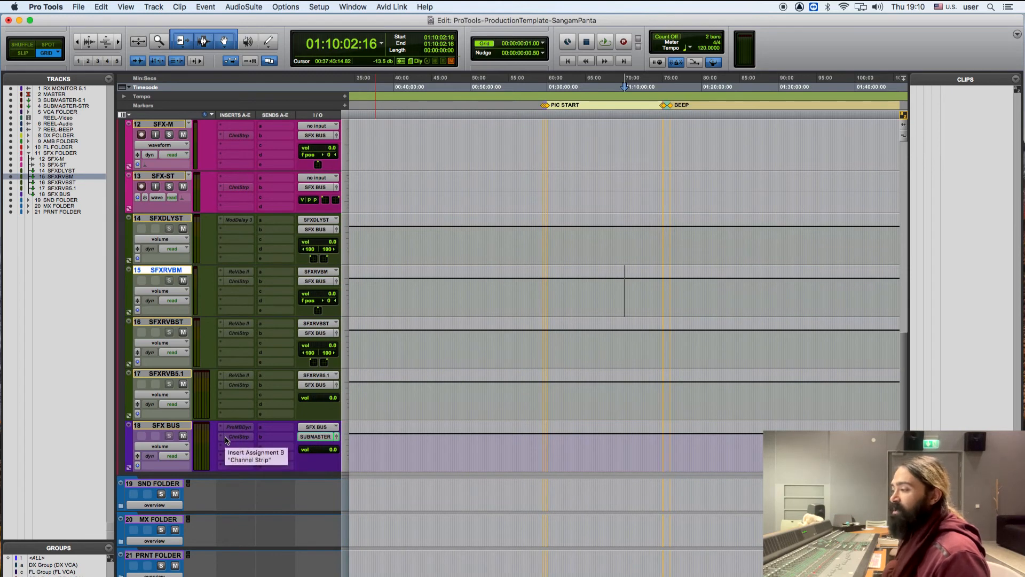
Remove the Pro Multiband Dynamics insert from the SFX BUS track.
scroll(225, 439, "up", 5)
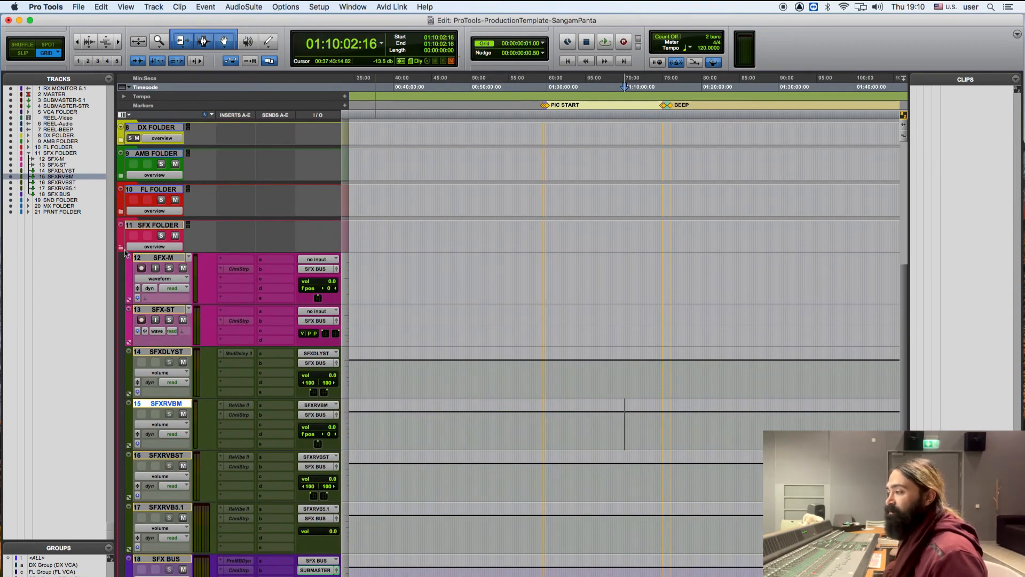
left_click(222, 561)
left_click(236, 515)
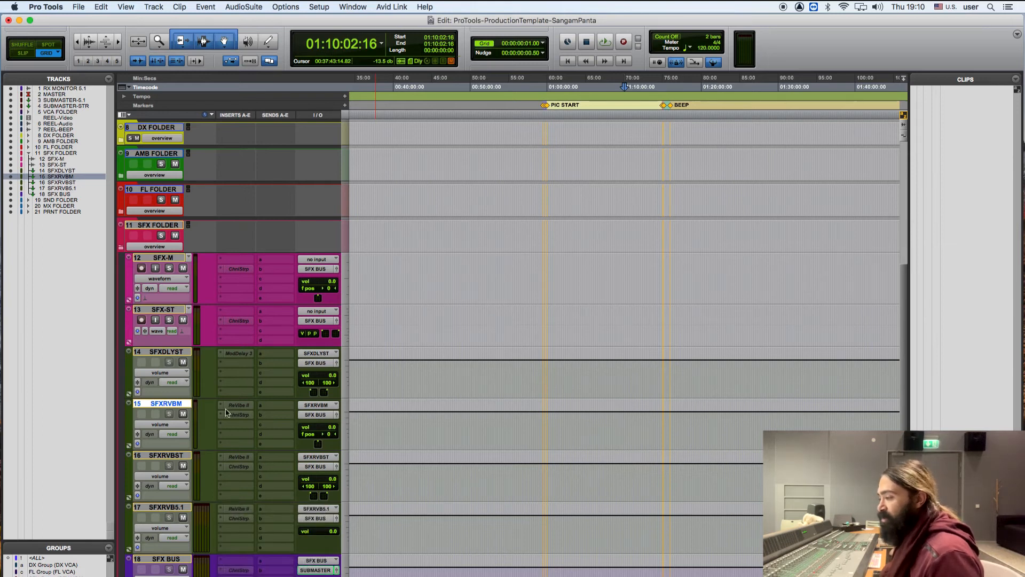
Switch from the SFX folder to the SND folder and move the Channel Strip on SND-ST to insert slot B.
left_click(121, 248)
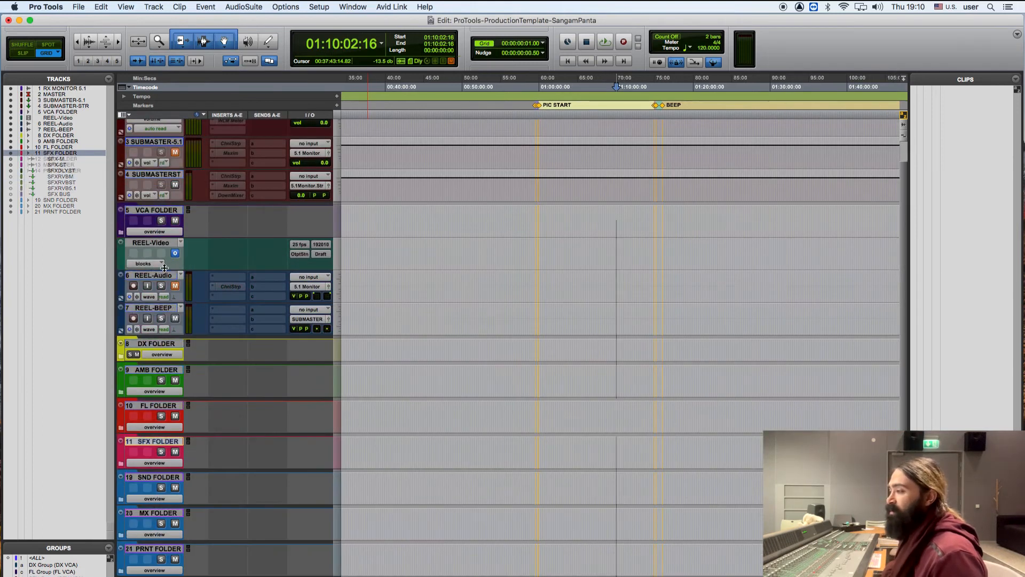
left_click(121, 501)
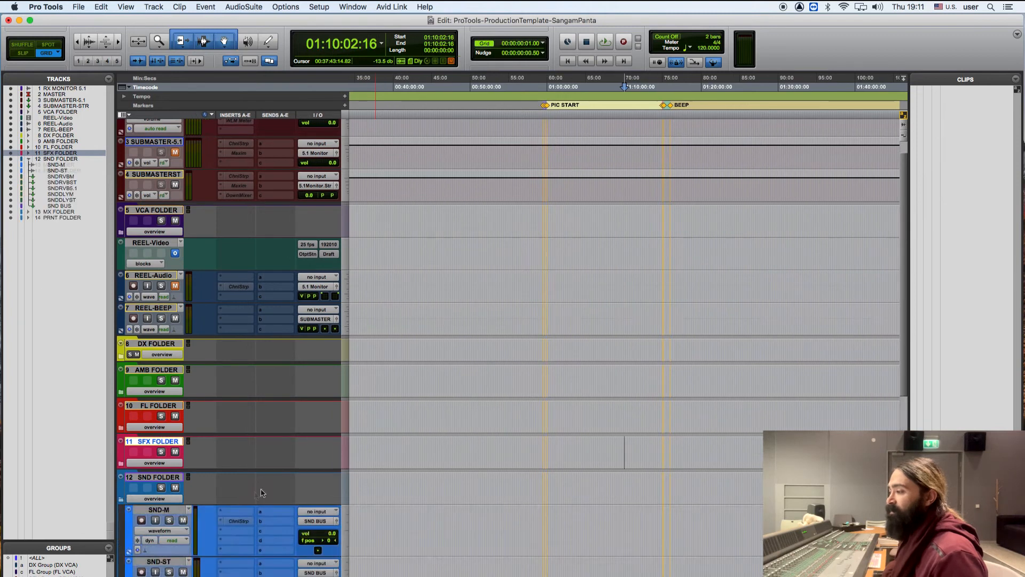
scroll(261, 492, "down", 1)
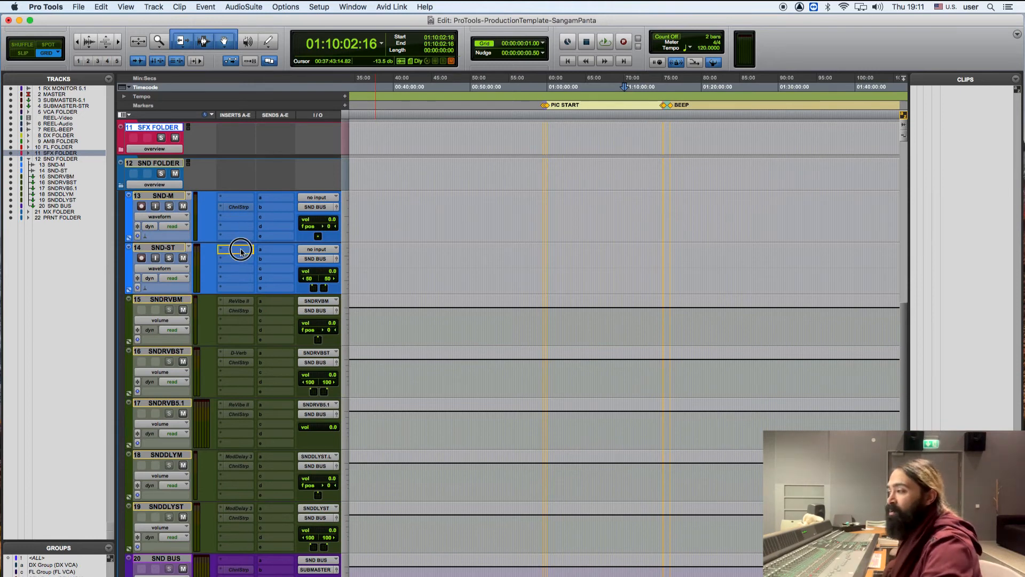
left_click_drag(240, 262, 240, 262)
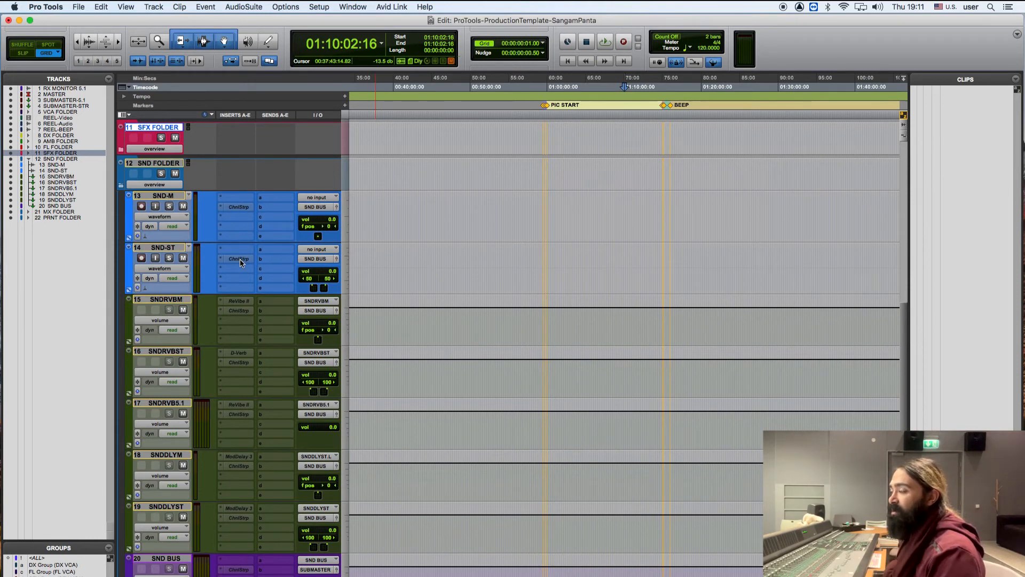
Set the SNDDLYM track's input to the mono SNDDLYM bus and save the session.
key("super+s")
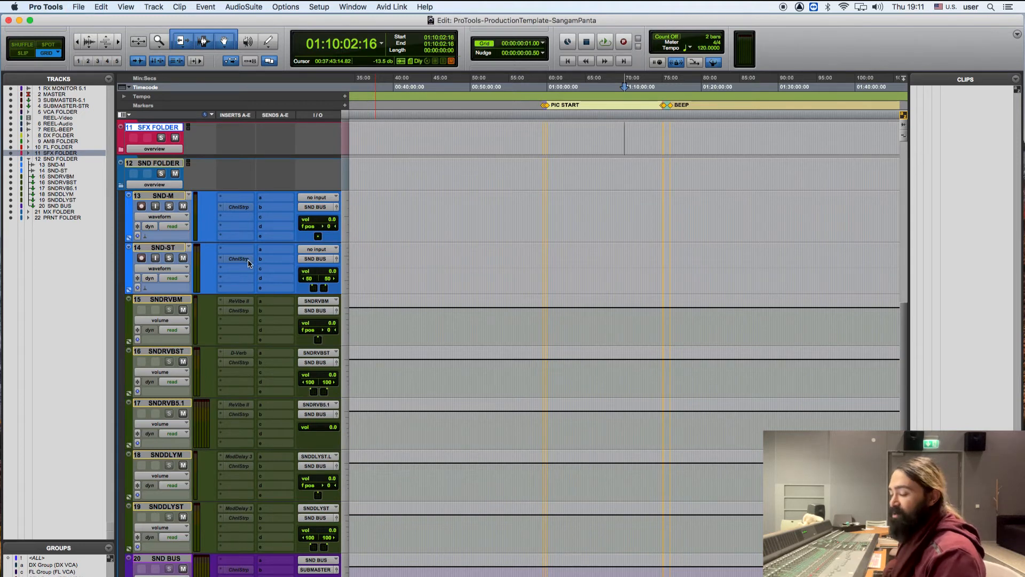
scroll(265, 288, "down", 1)
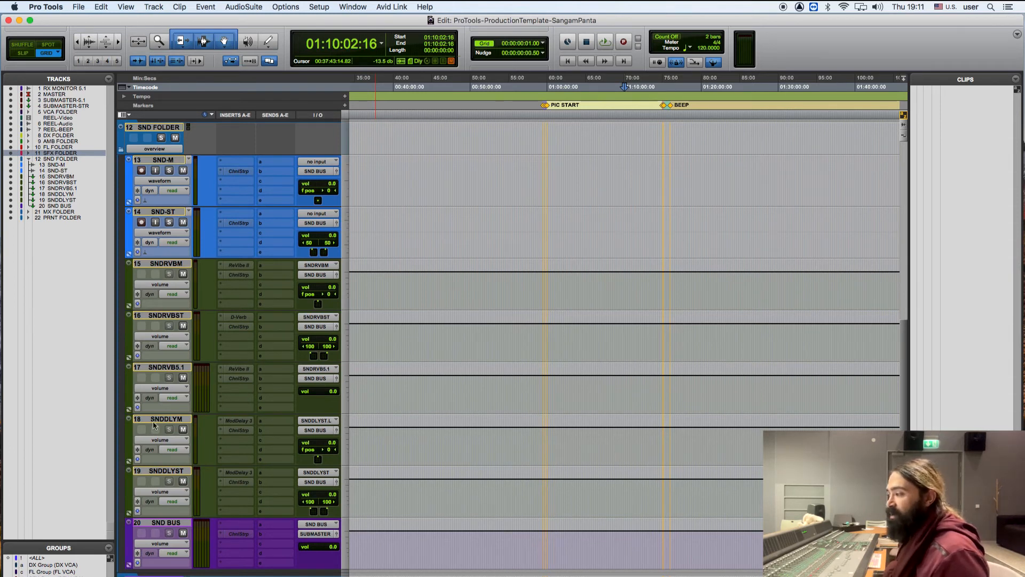
left_click(311, 423)
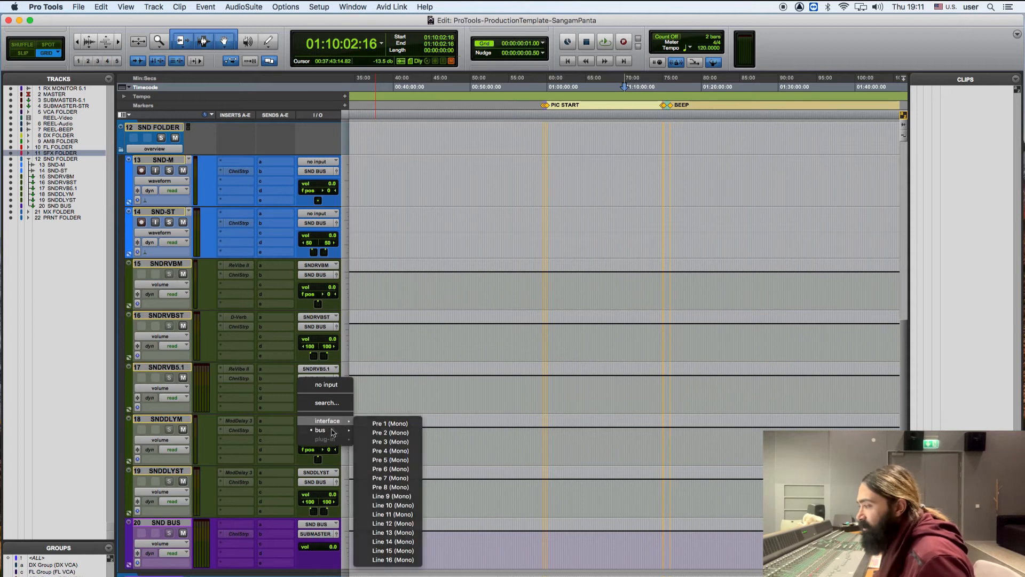
mouse_move(321, 430)
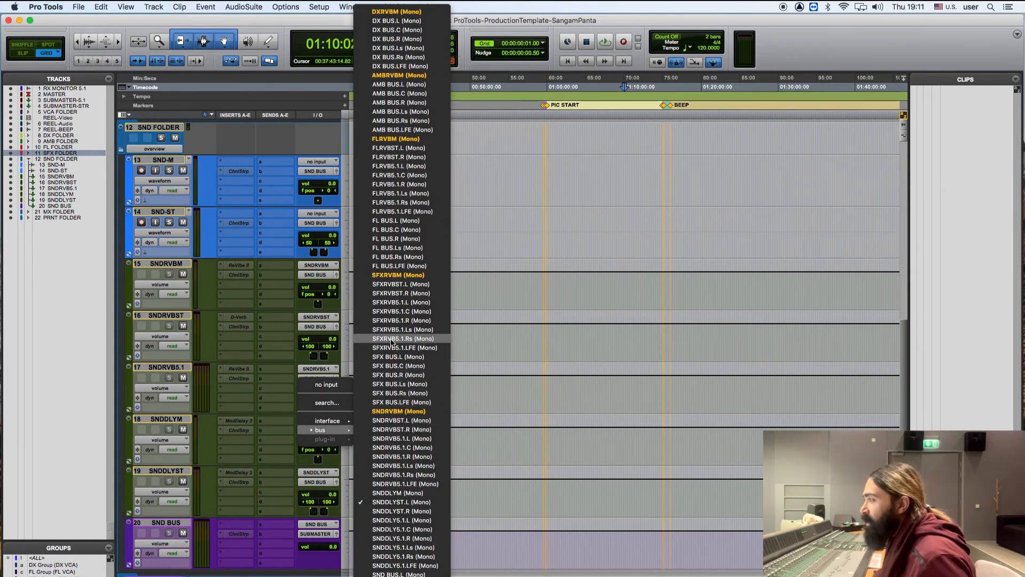
scroll(391, 342, "down", 3)
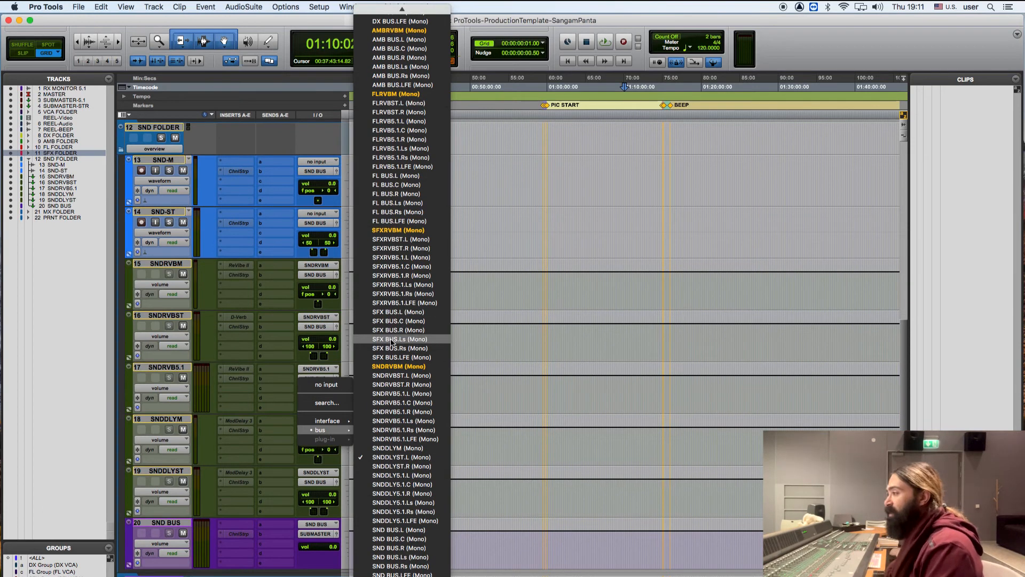
left_click(396, 453)
key("super+s")
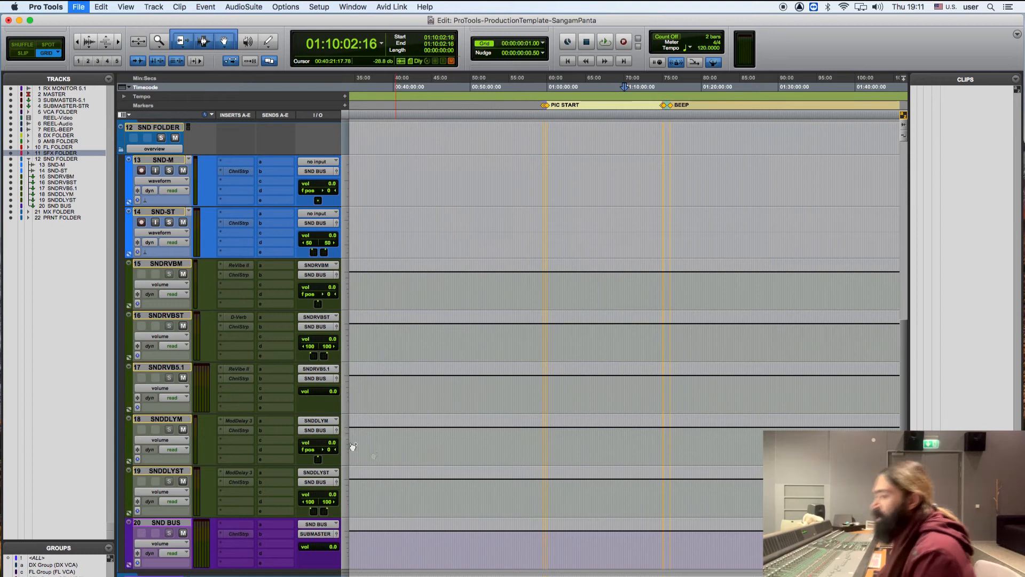
Review the inserts and routing of the SNDDLYST and SND BUS tracks and the rest of the SND folder.
left_click(172, 473)
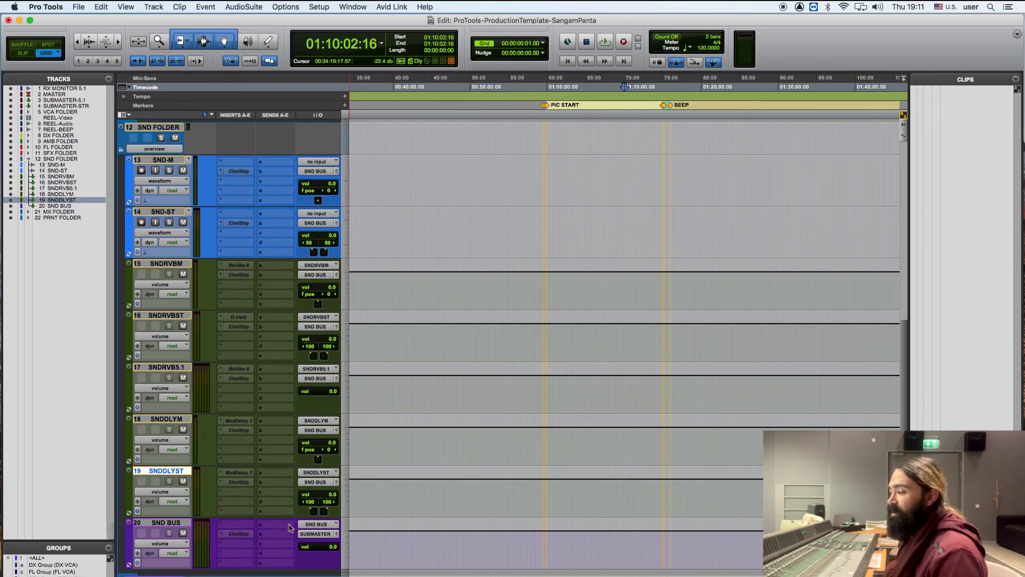
left_click(176, 522)
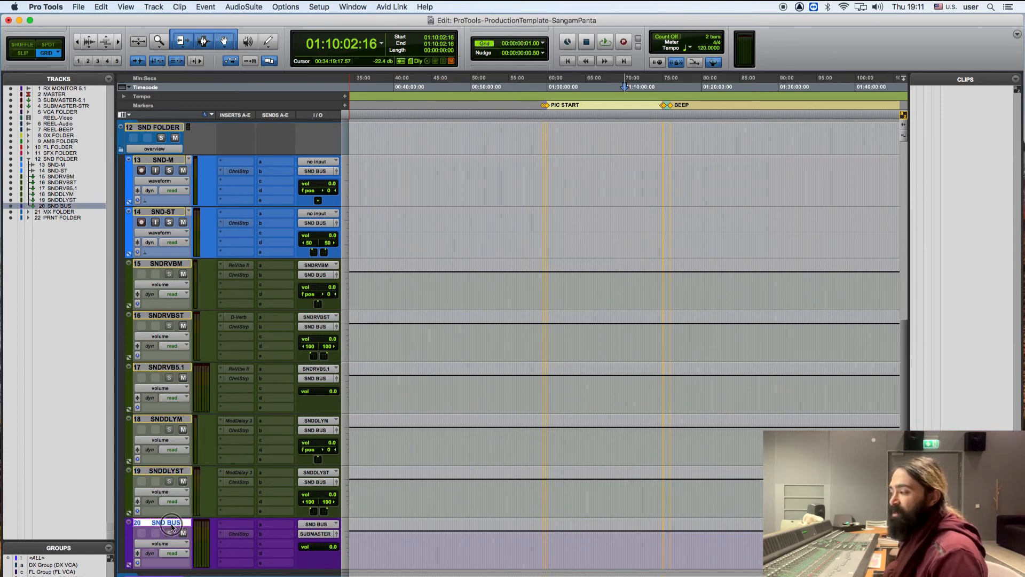
scroll(228, 542, "down", 2)
scroll(283, 493, "up", 3)
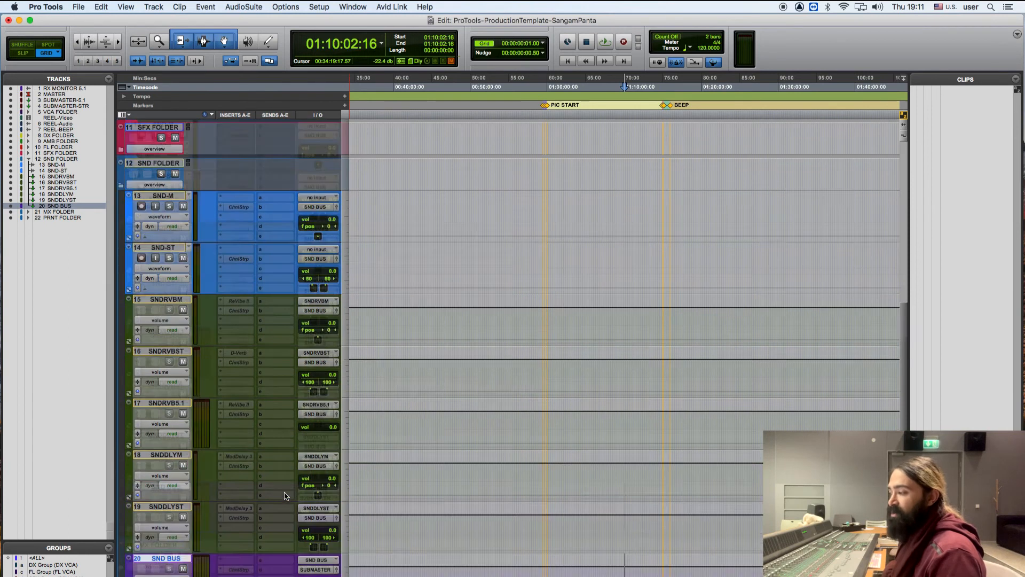
scroll(287, 496, "down", 2)
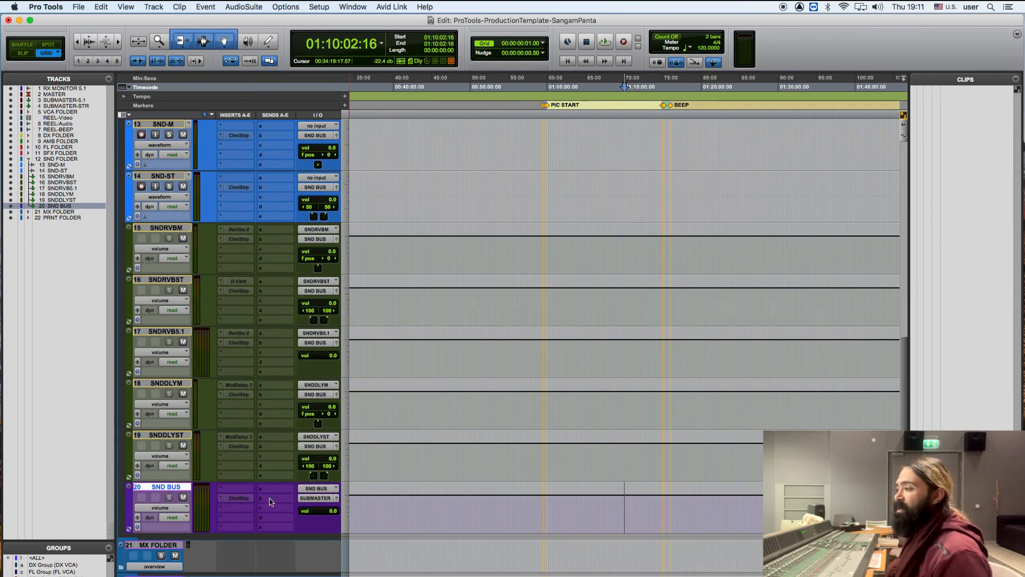
scroll(270, 502, "up", 4)
scroll(271, 502, "up", 1)
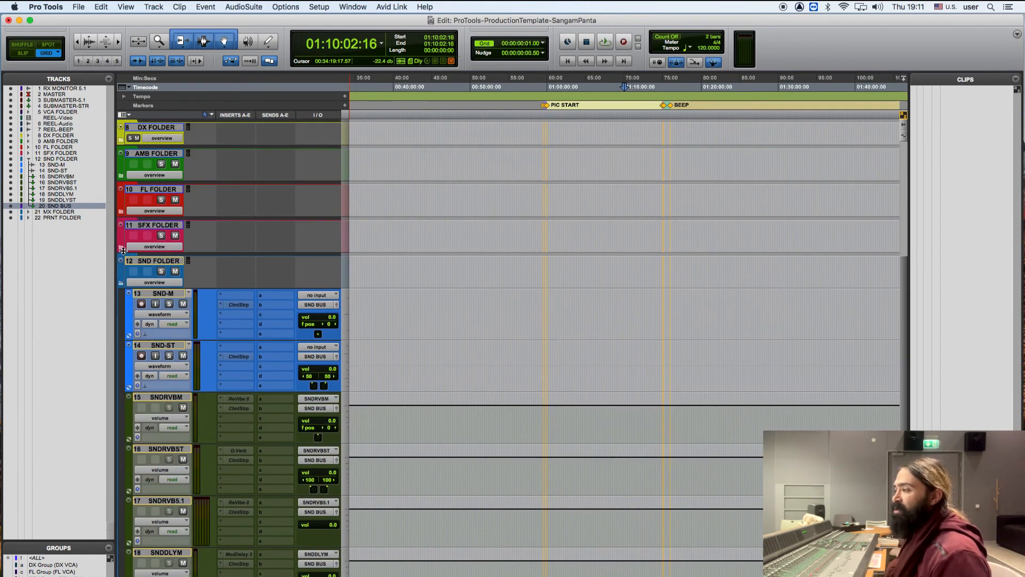
Expand the SFX folder, examine the SFX and SND channel strips in the Mix window, and collapse the folder again.
left_click(120, 247)
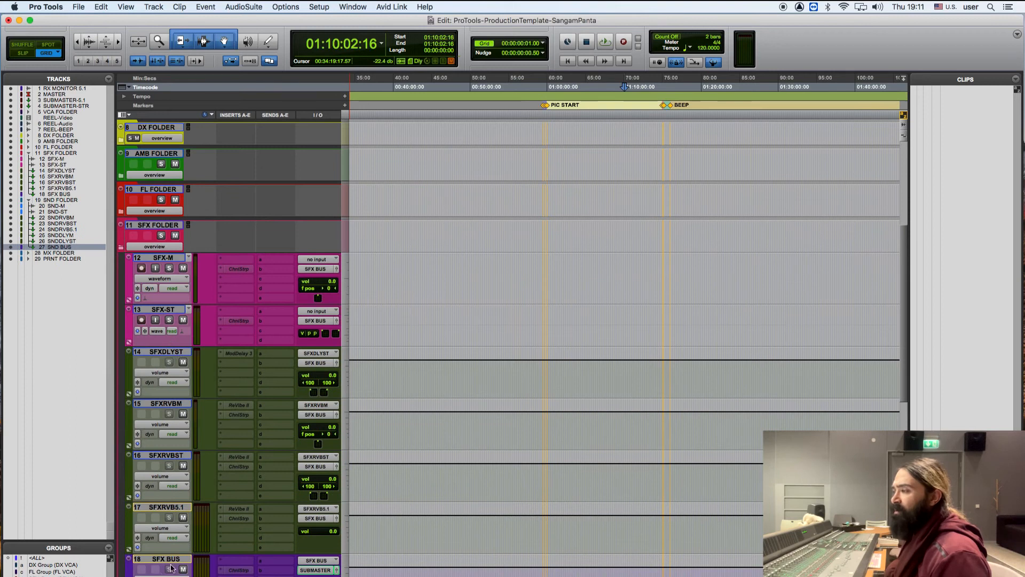
key("super+equal")
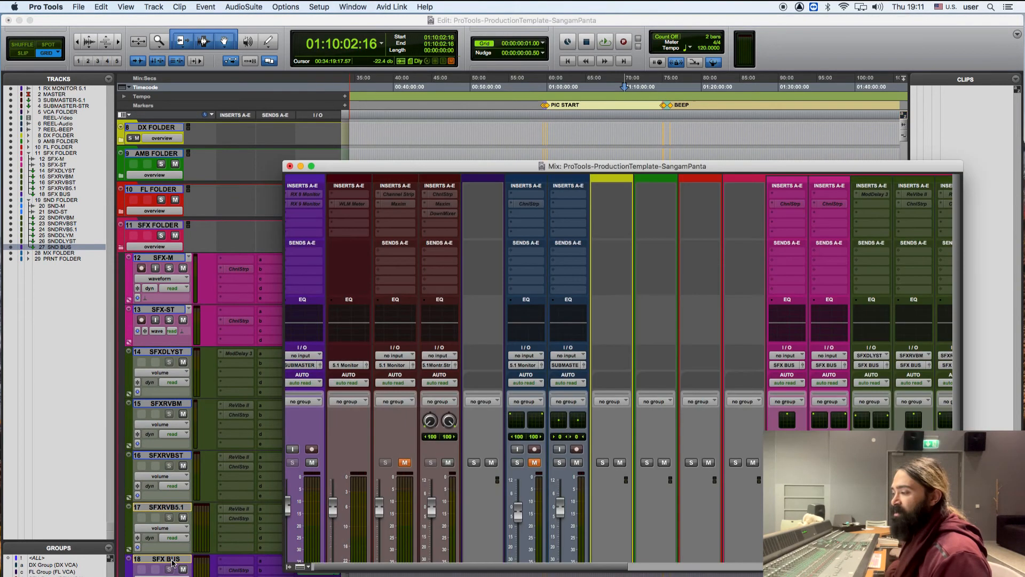
left_click_drag(564, 166, 457, 75)
left_click_drag(506, 475, 728, 489)
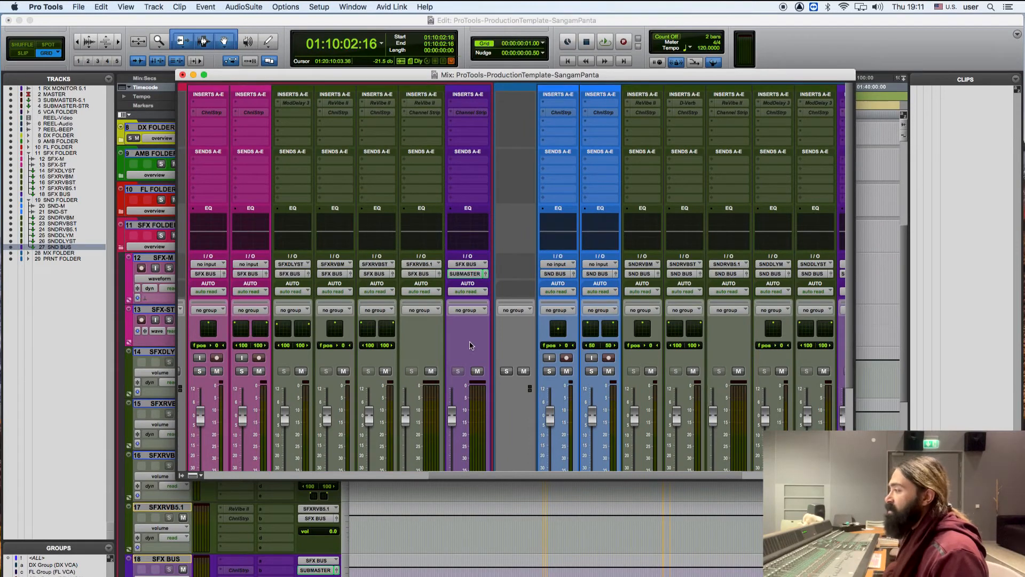
left_click(182, 75)
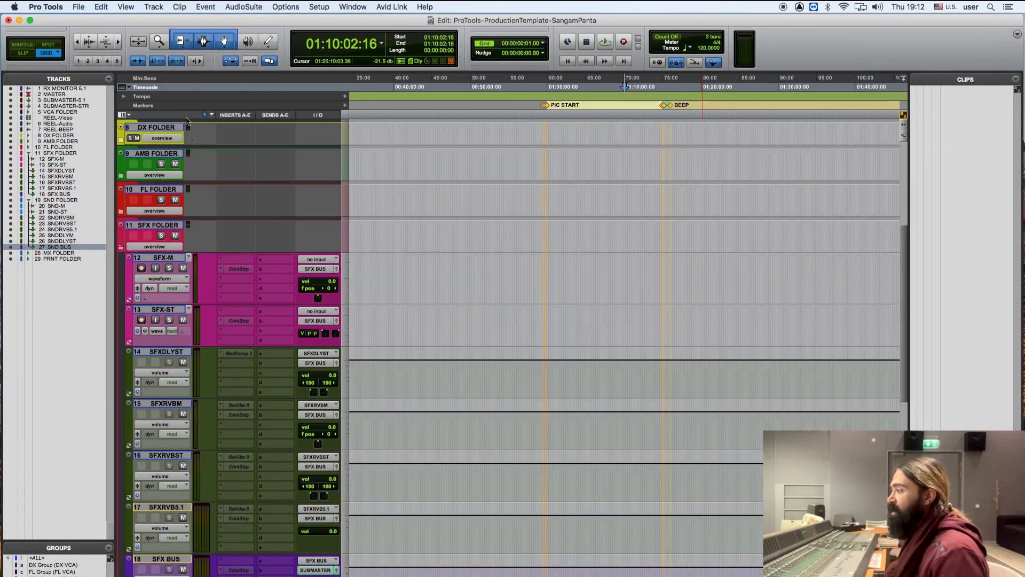
left_click(120, 247)
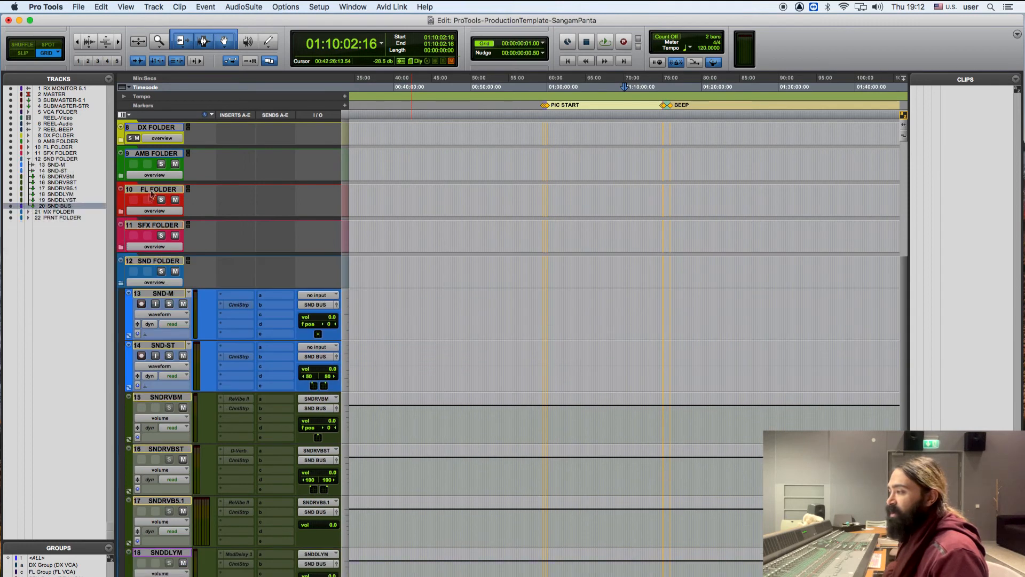
Collapse the SND folder and expand the MX folder to show its tracks.
left_click(121, 283)
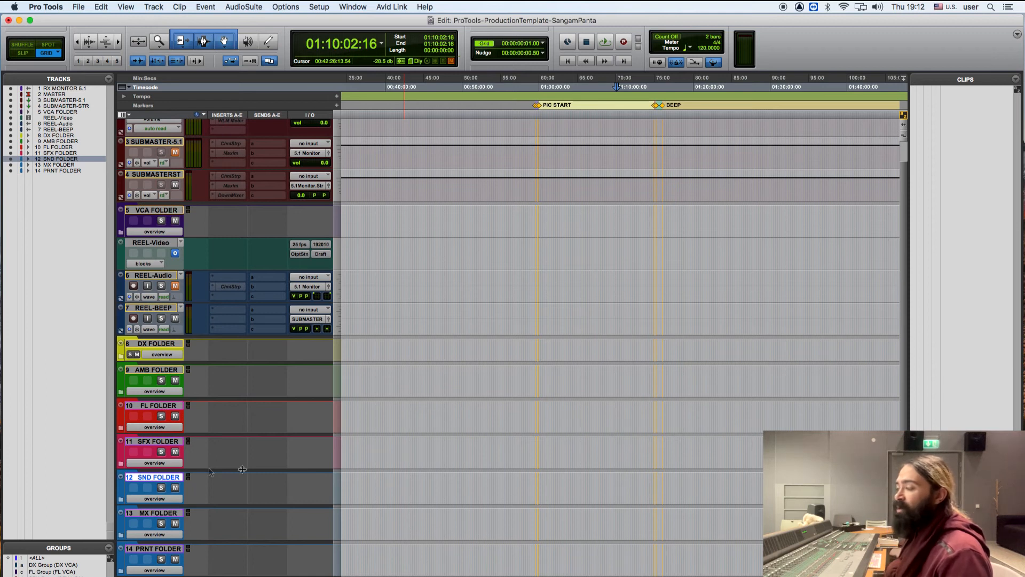
left_click(121, 534)
scroll(160, 454, "down", 3)
Color the MX FOLDER and MXST-Music1 tracks bright blue from the Color Palette.
left_click(170, 428)
left_click(169, 395)
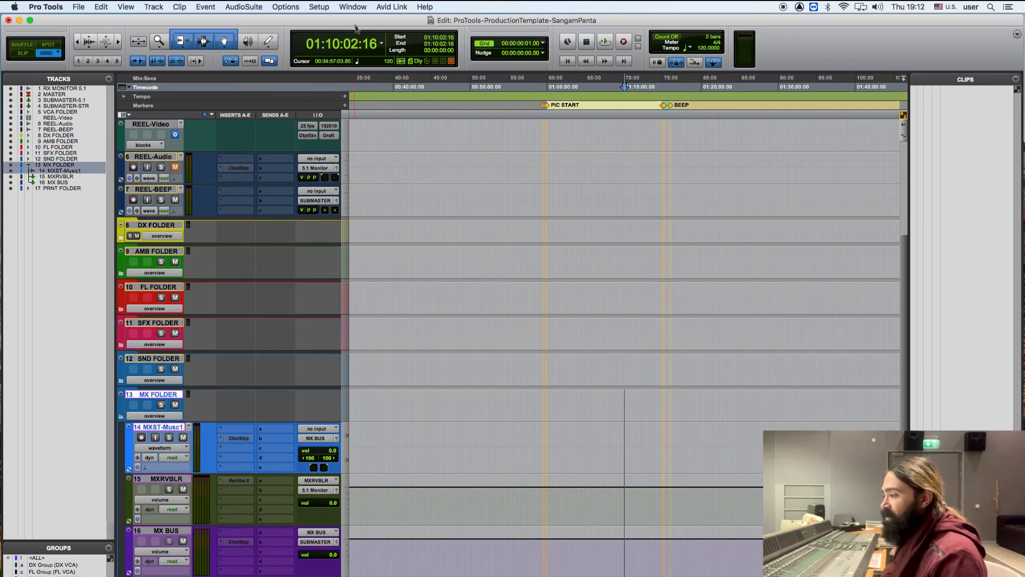
left_click(352, 6)
left_click(373, 257)
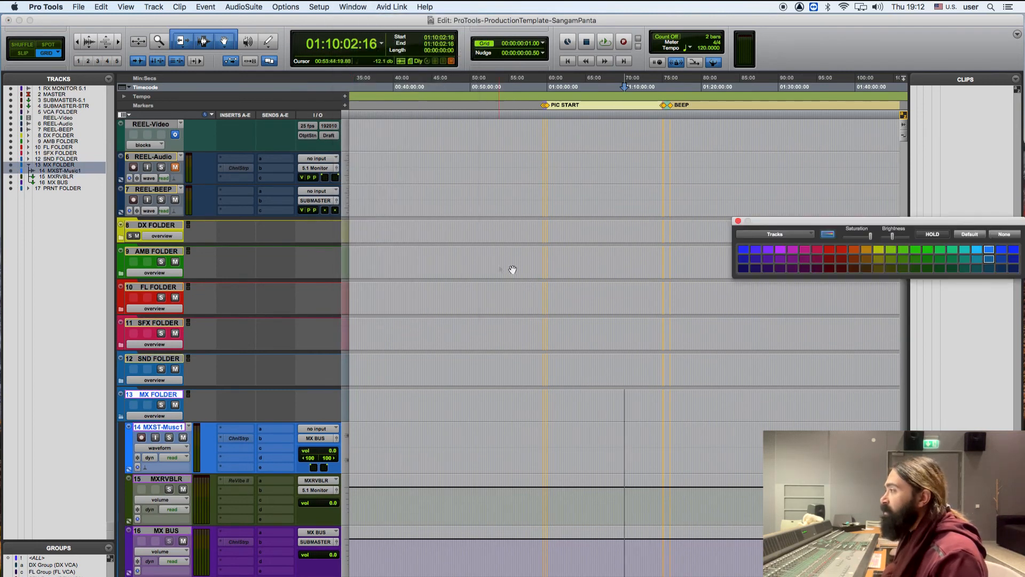
left_click(1014, 250)
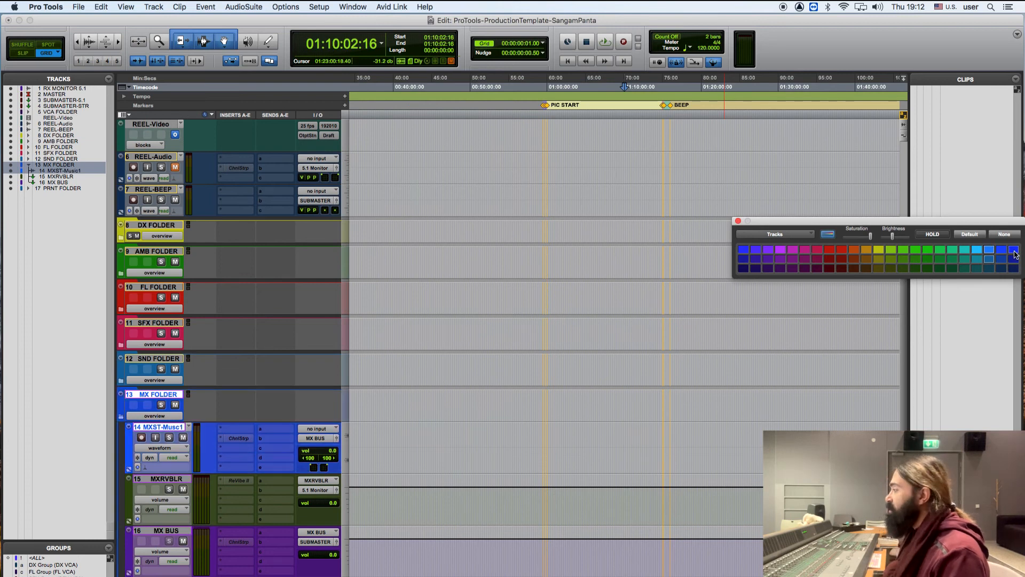
left_click(739, 221)
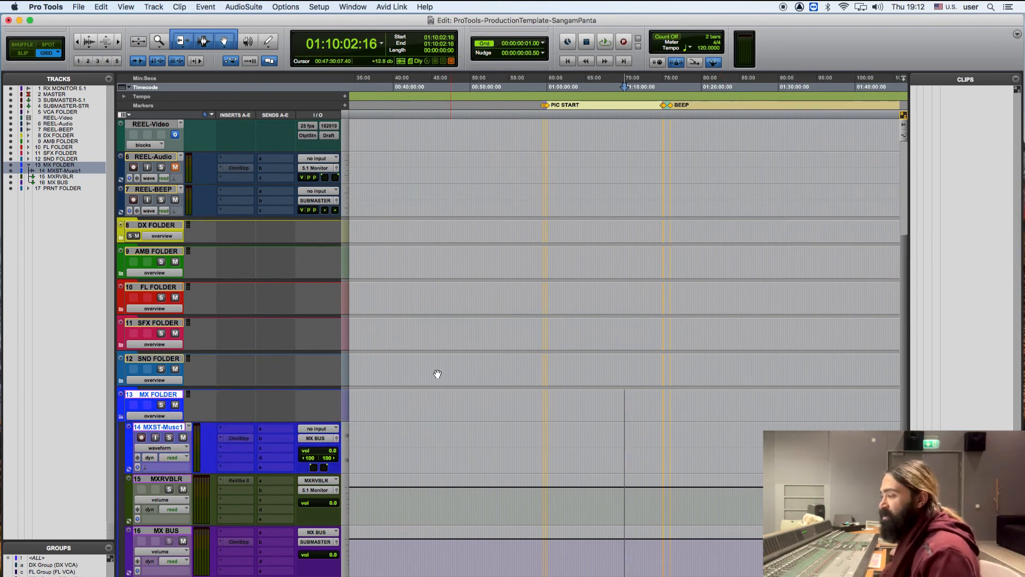
left_click(157, 427)
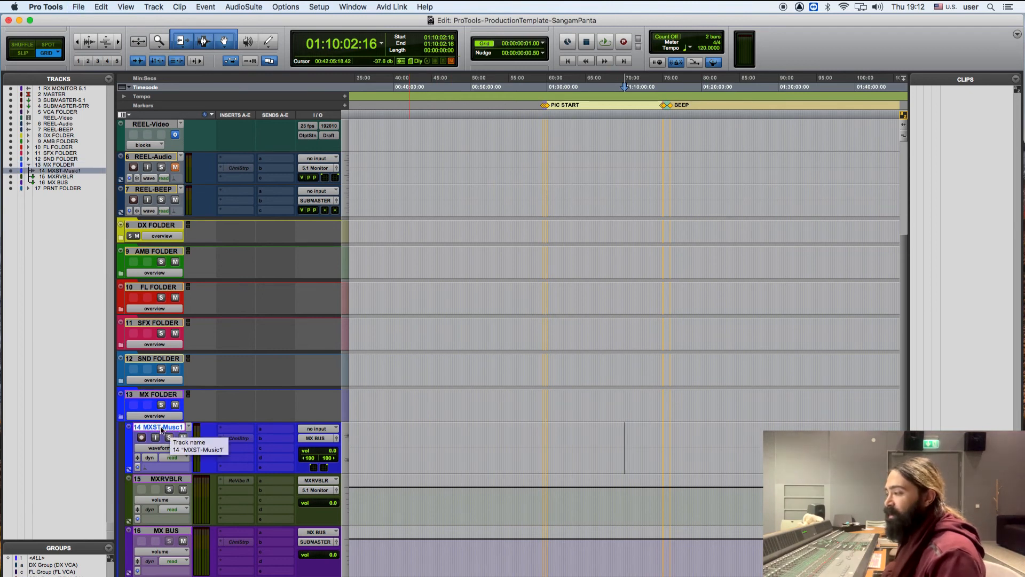
double_click(169, 428)
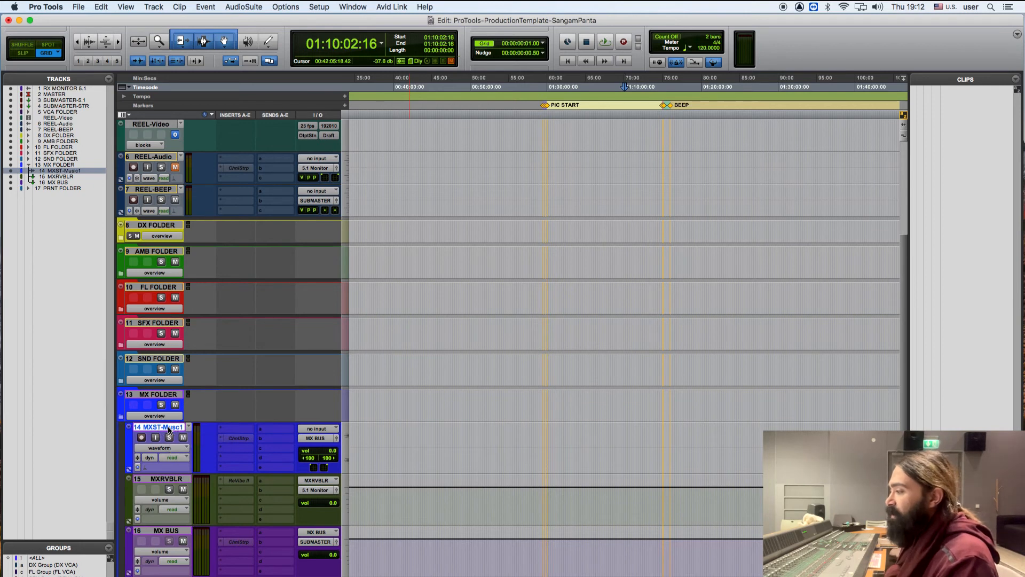
key("Return")
right_click(169, 428)
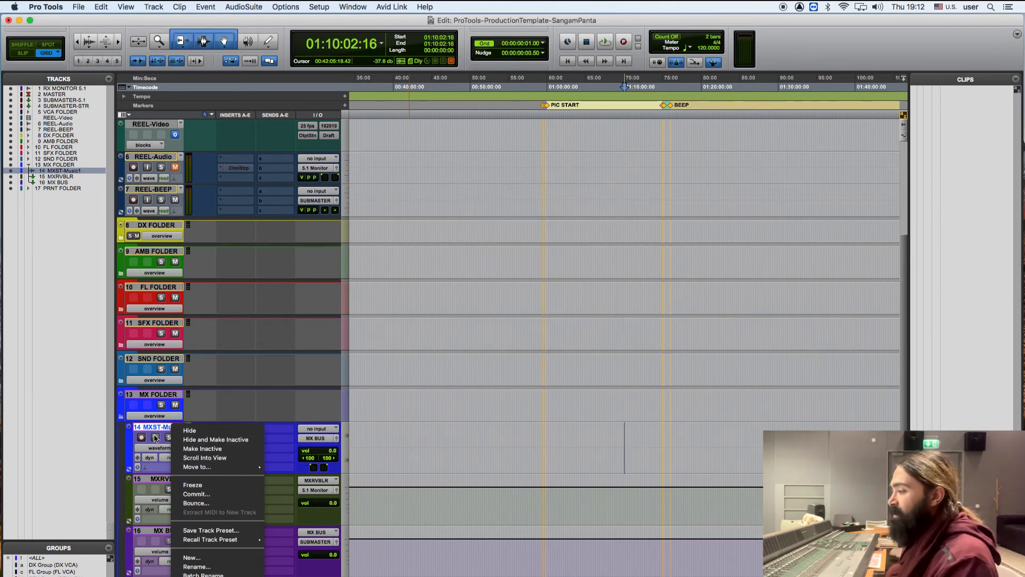
left_click(163, 428)
Create one mono audio track named MXM below MXST-Music1 in the MX folder.
key("super+shift+n")
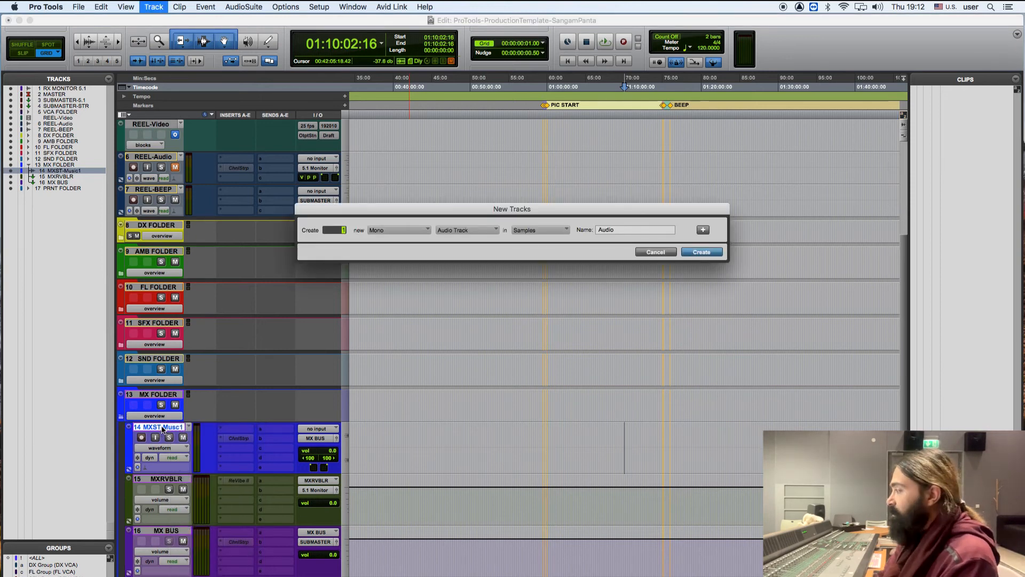
type("MXM")
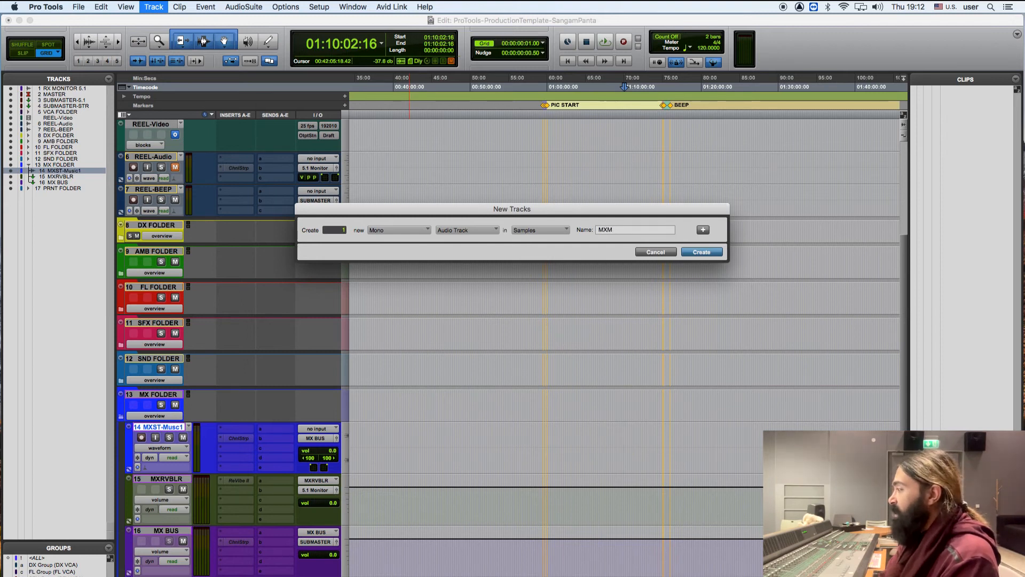
key("Return")
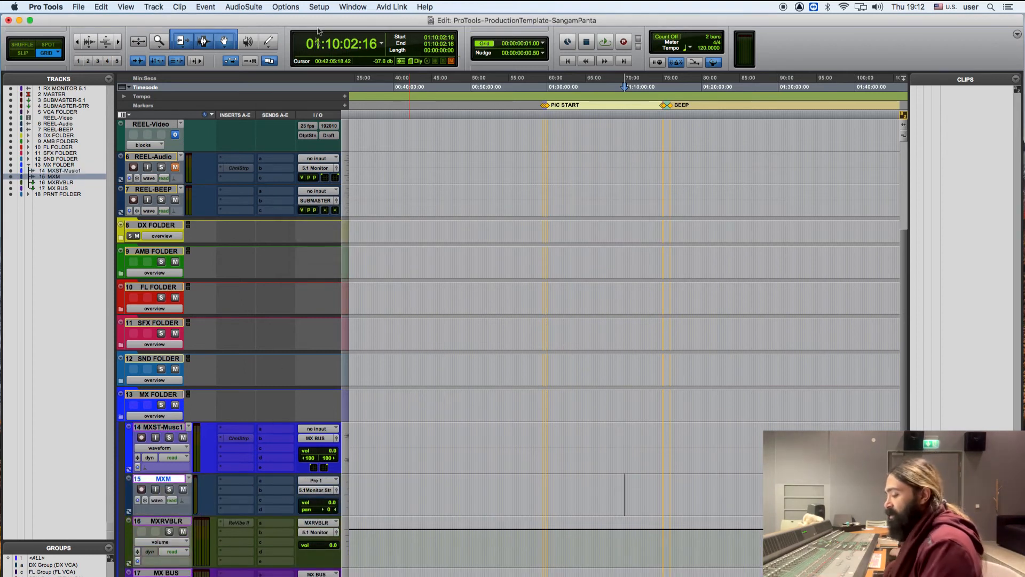
Color the MXM track the same bright blue as MXST-Music1 and move it above that track.
left_click(318, 6)
mouse_move(352, 7)
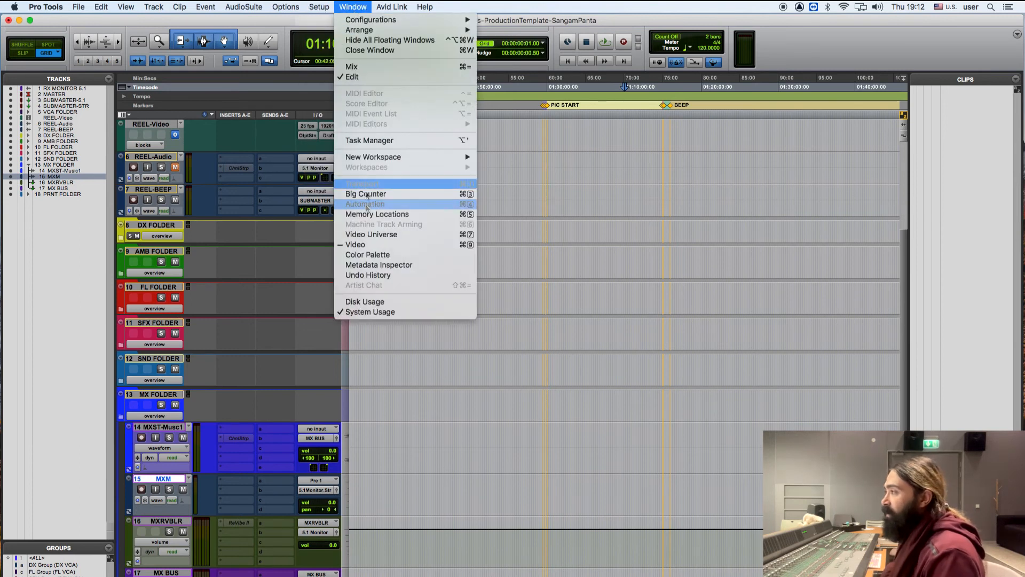
left_click(369, 254)
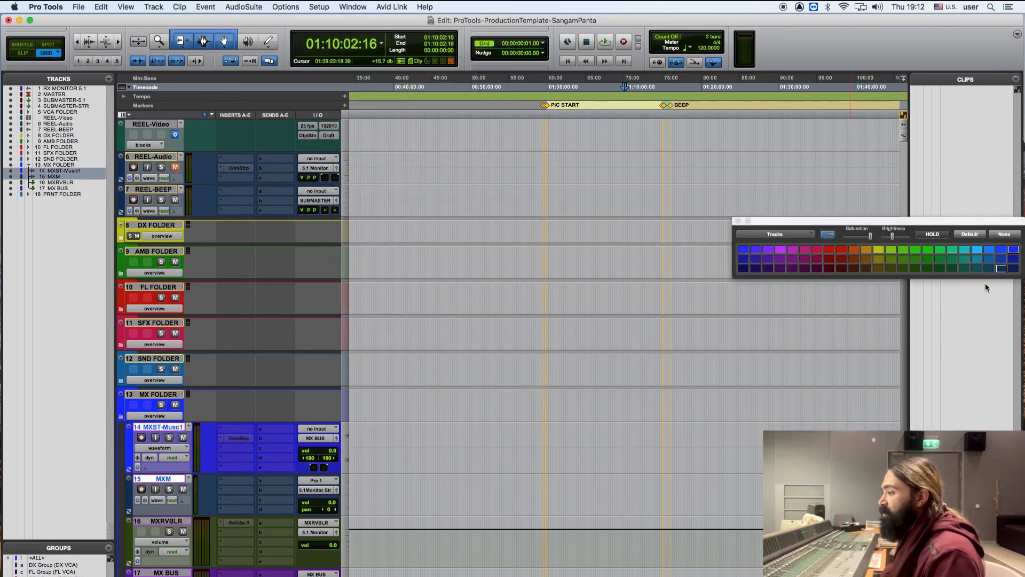
left_click(1014, 251)
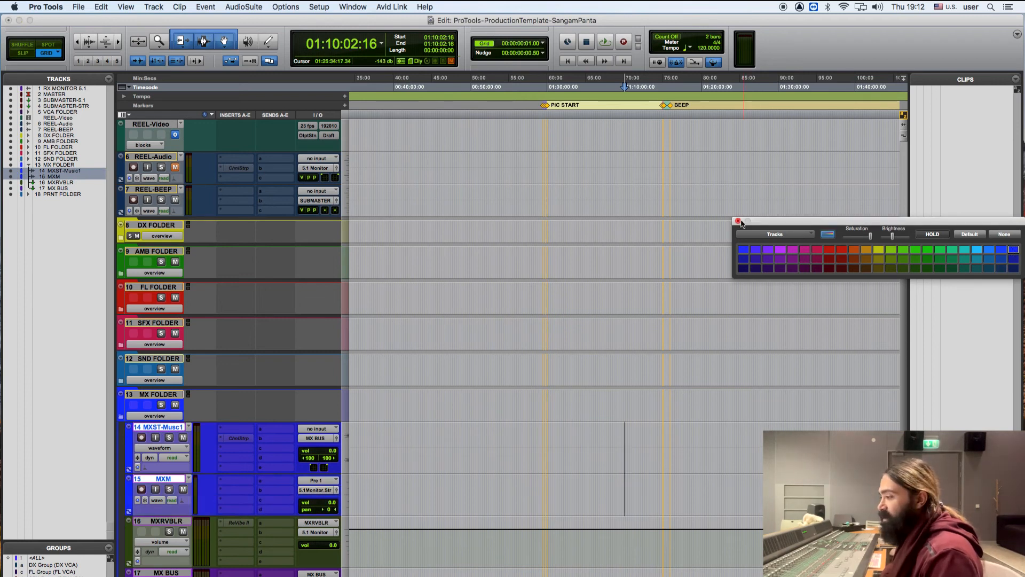
left_click(738, 223)
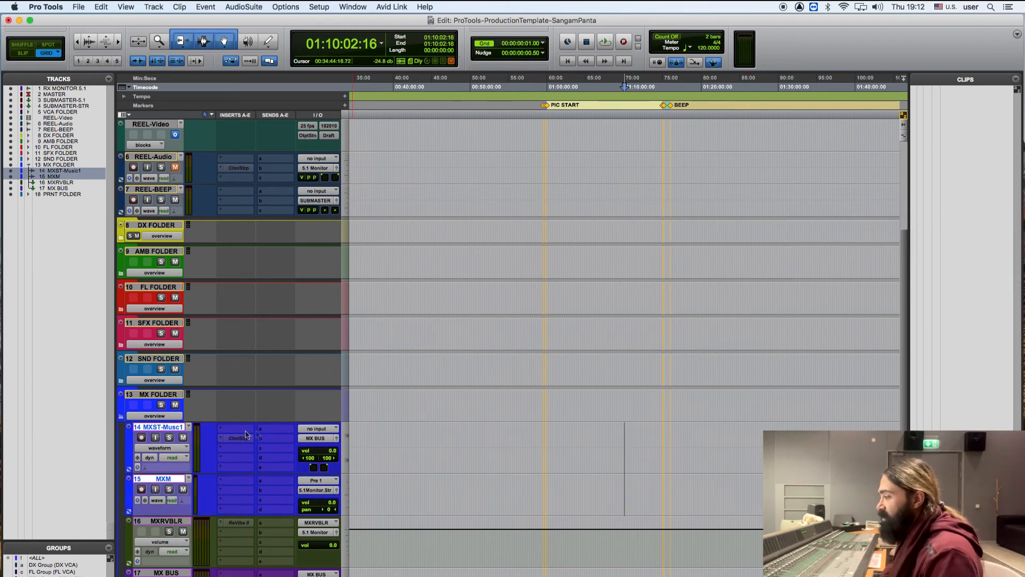
left_click_drag(161, 478, 167, 437)
double_click(164, 427)
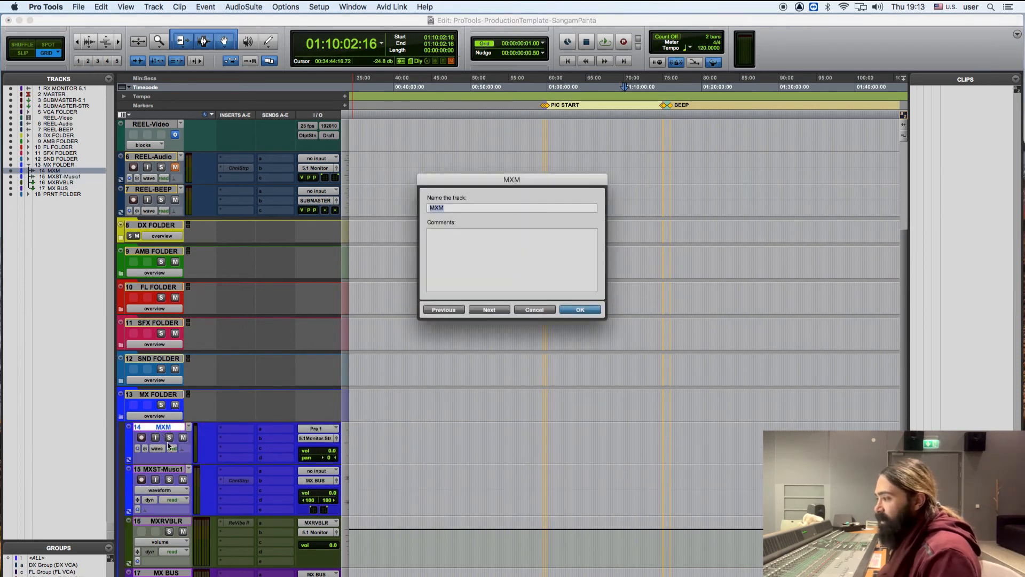
type("-")
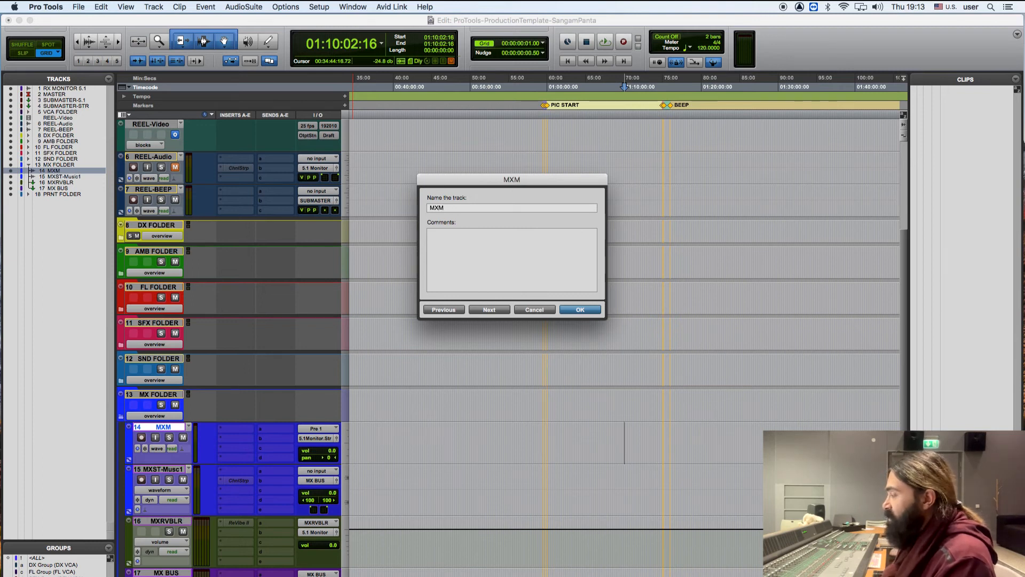
key("Return")
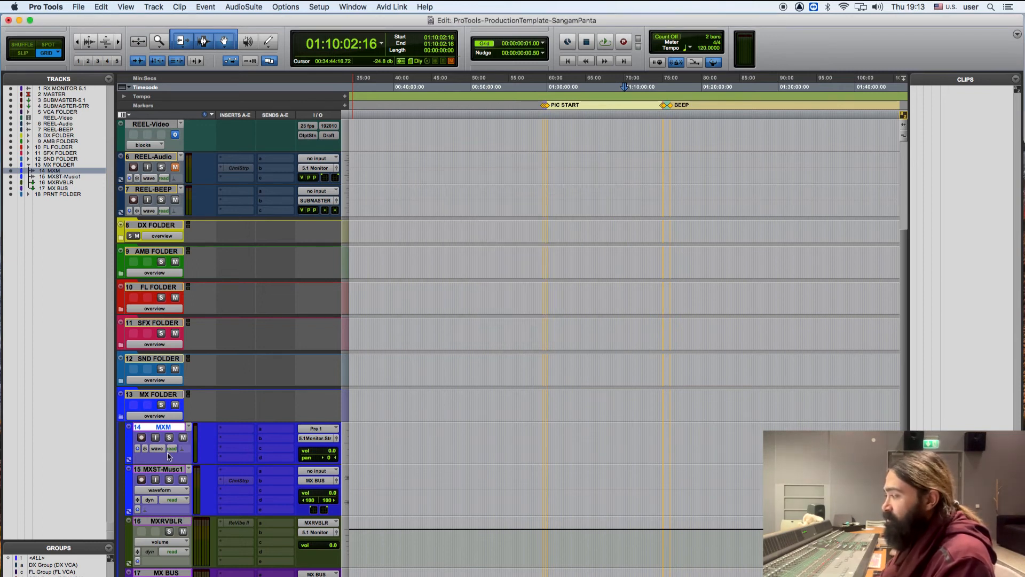
Rename the MXST-Music1 track as MXST-Music.
double_click(174, 470)
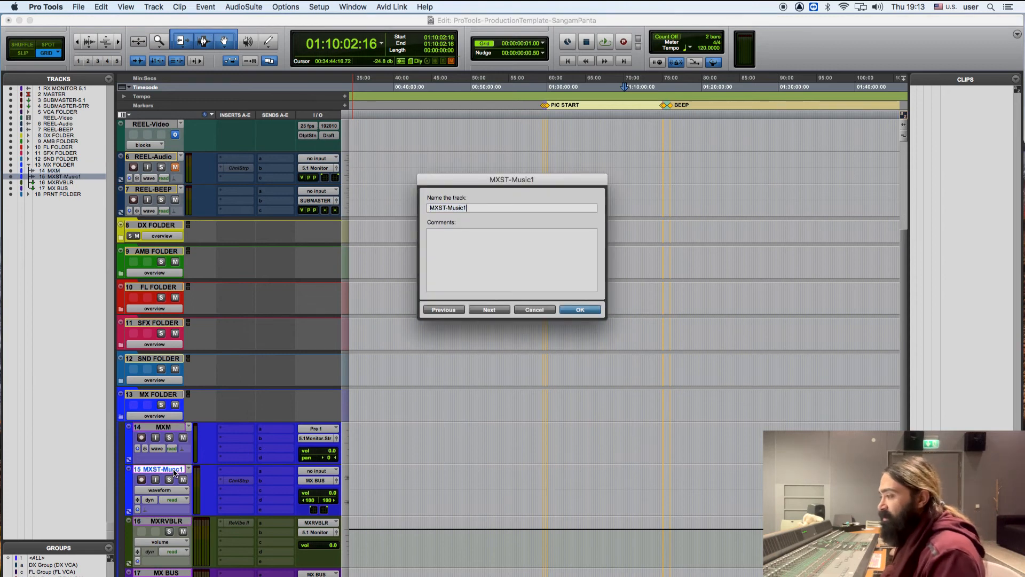
key("BackSpace")
key("Return")
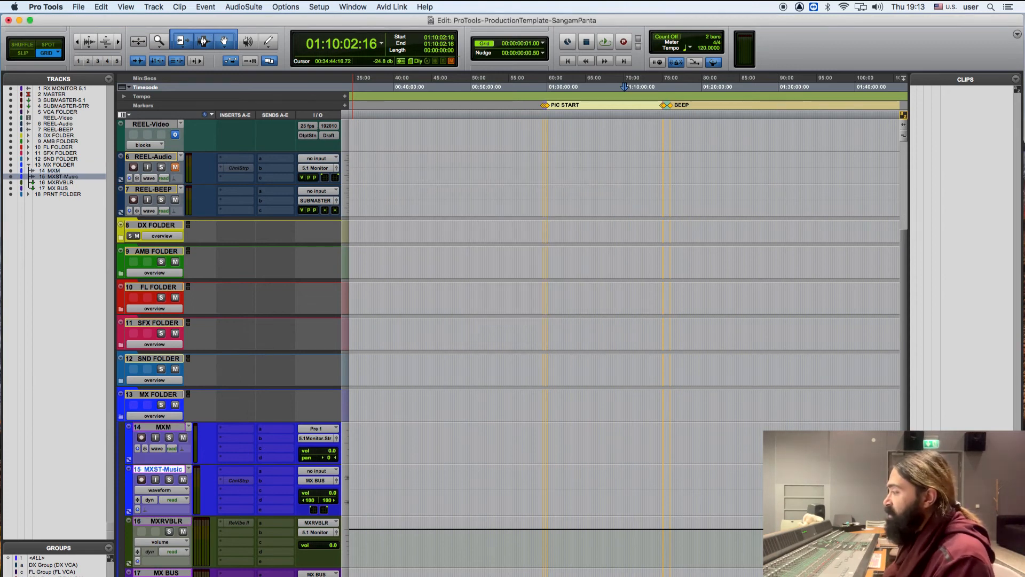
Set the MXM track's input to no input and its output to MX BUS, and save the session.
left_click(318, 428)
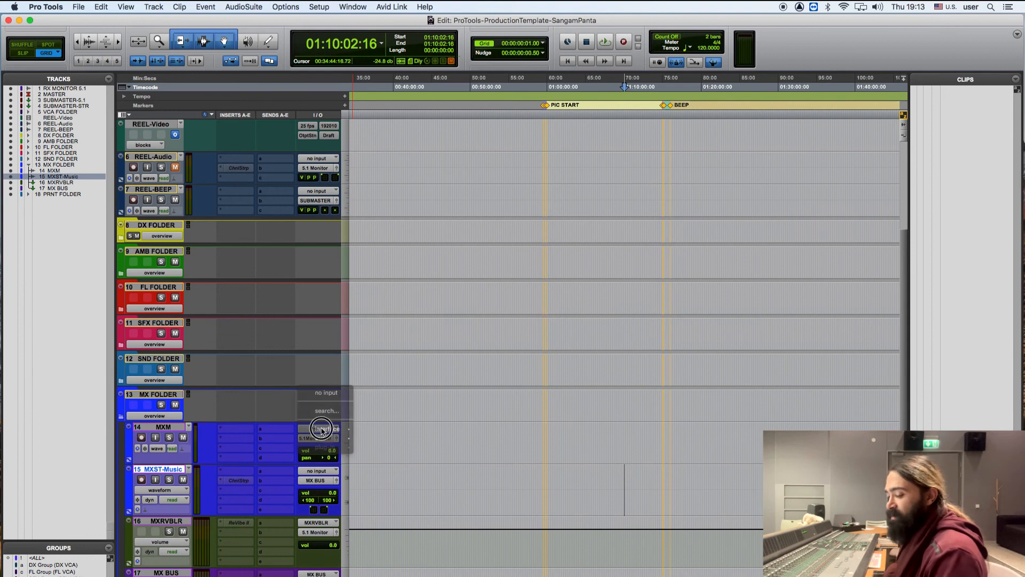
left_click(329, 391)
left_click(322, 439)
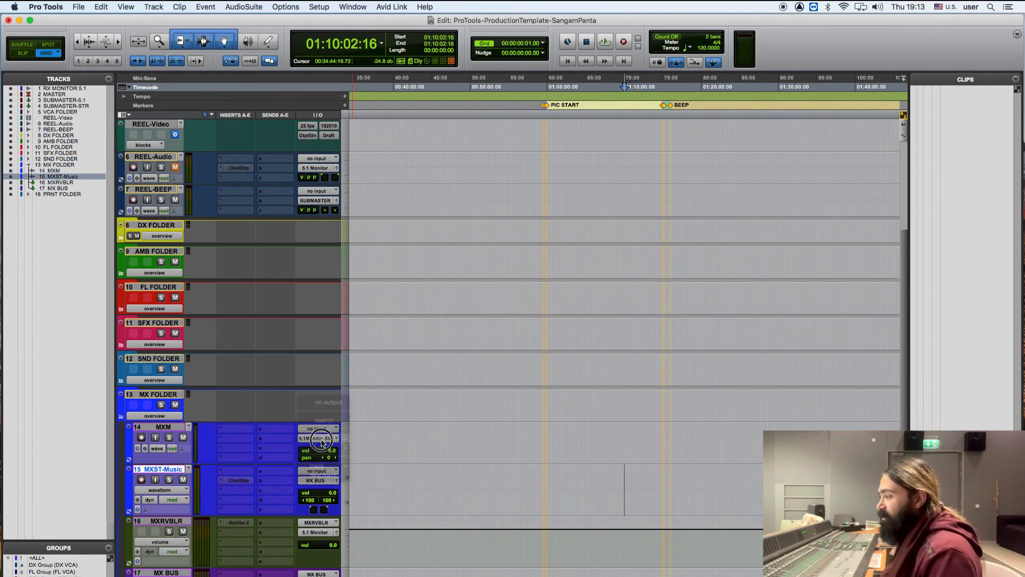
mouse_move(323, 450)
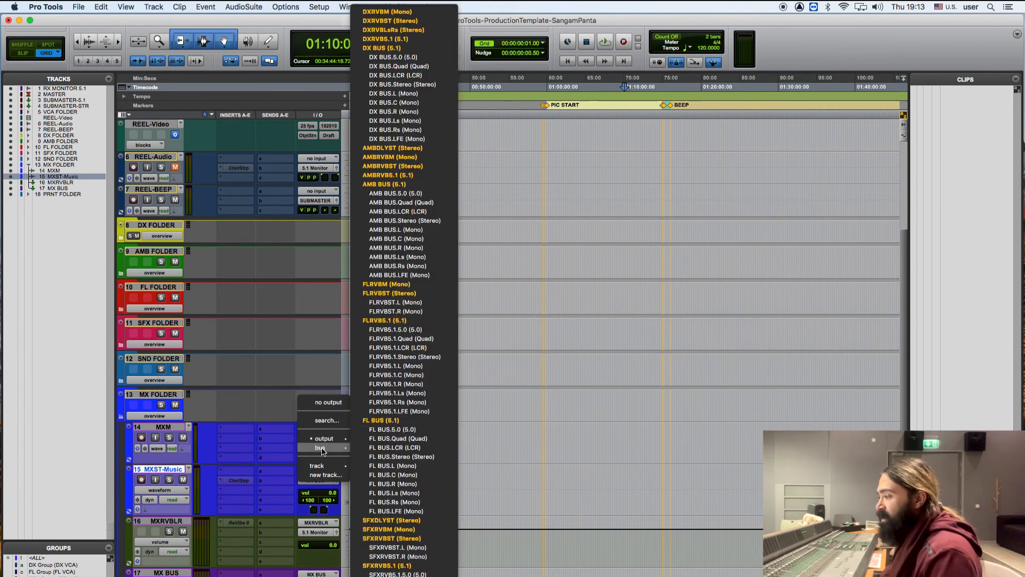
left_click(277, 451)
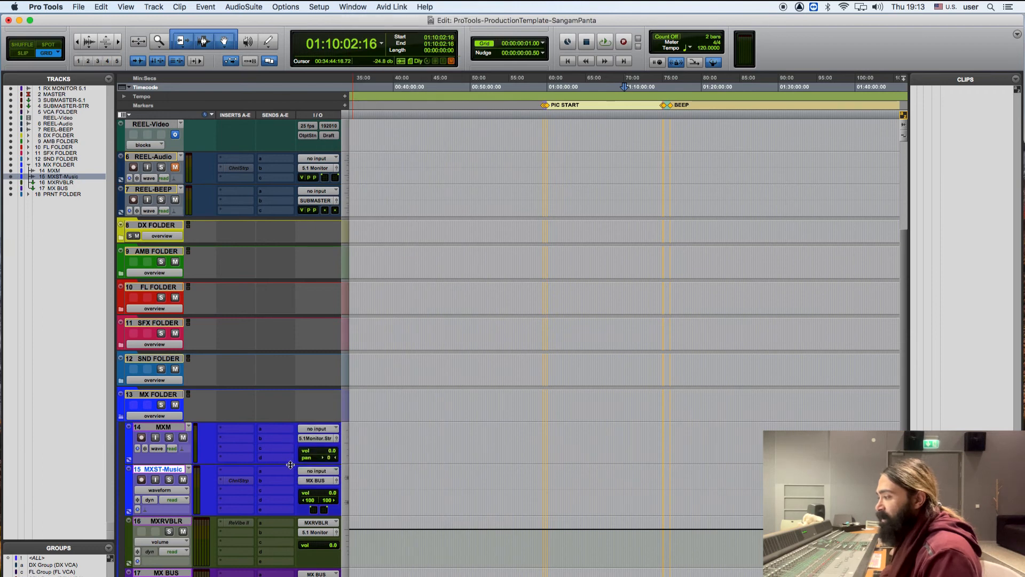
left_click(315, 440)
mouse_move(329, 441)
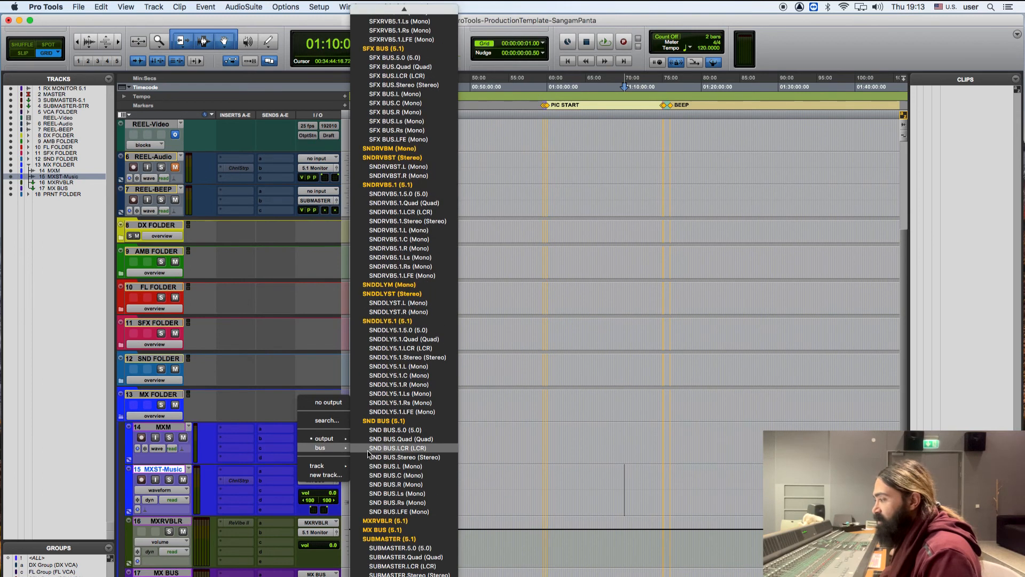
left_click(382, 529)
key("super+s")
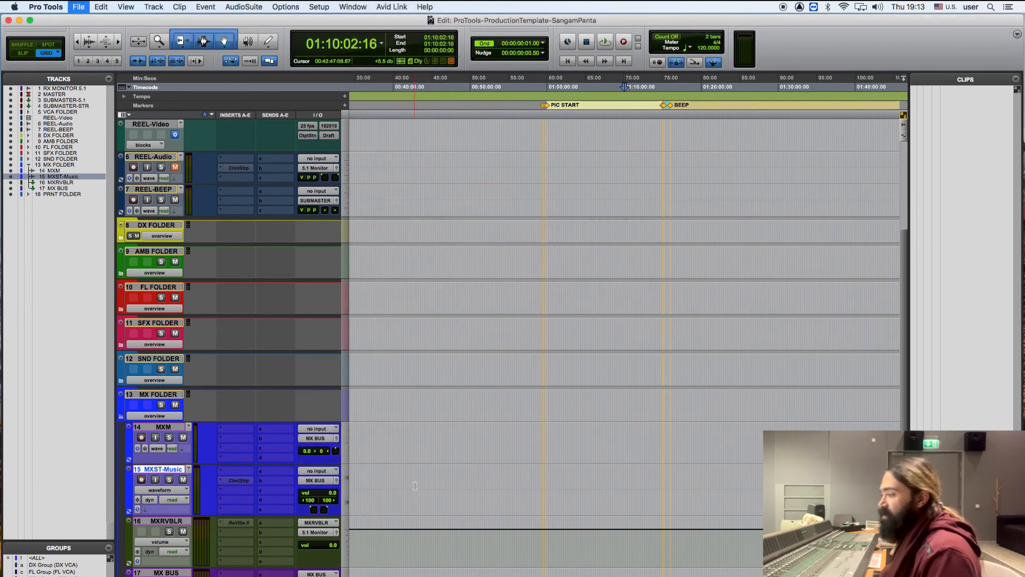
Rename the MXRVBLR track in the MX folder as MXRVB5.1.
scroll(415, 485, "down", 3)
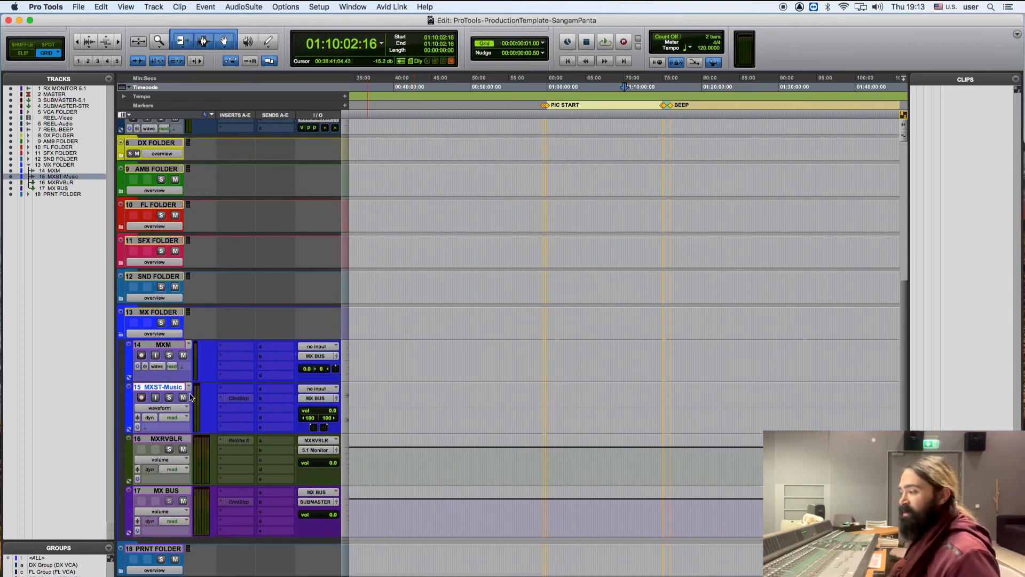
left_click(167, 438)
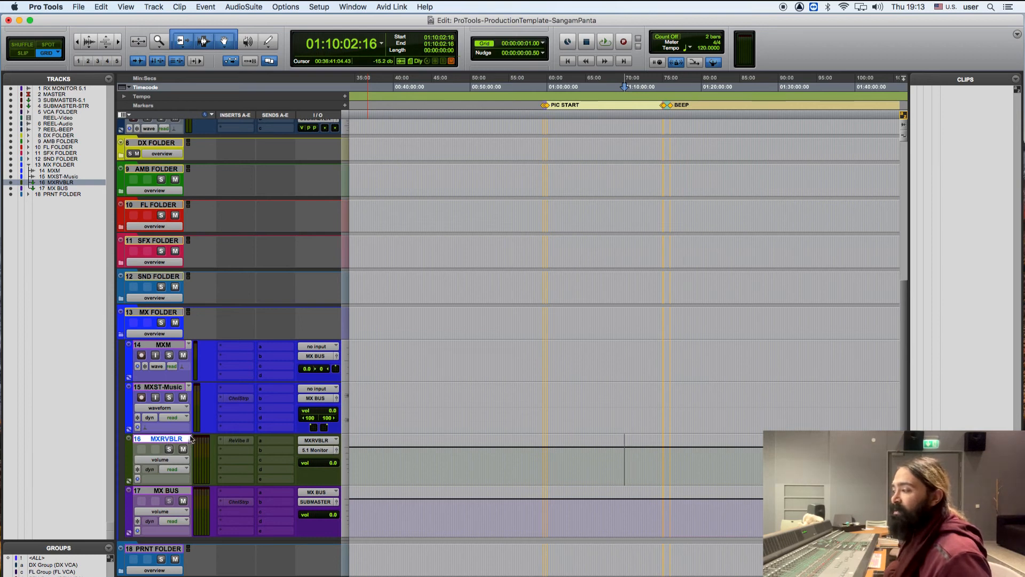
double_click(181, 442)
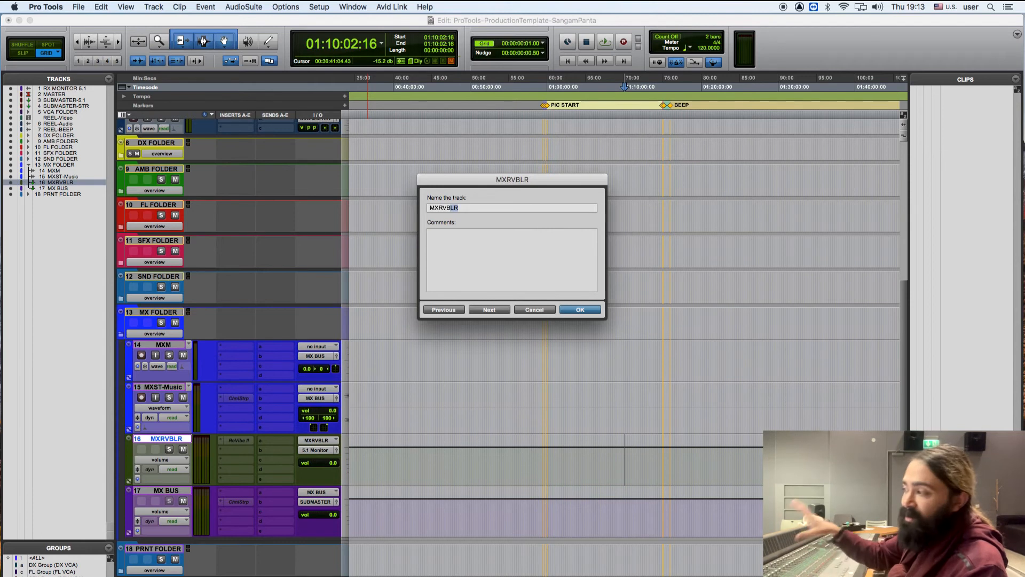
type("ST")
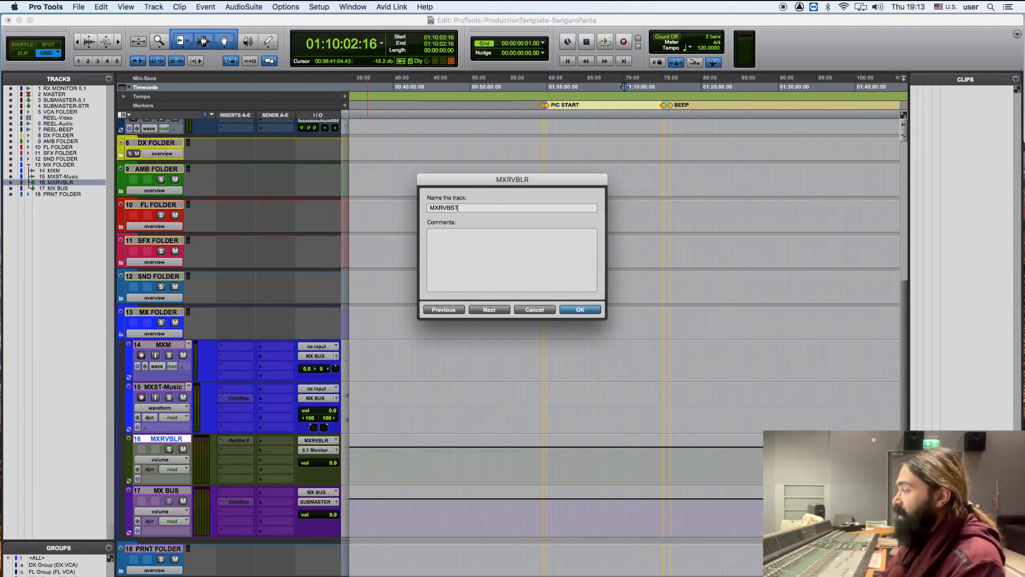
type(".")
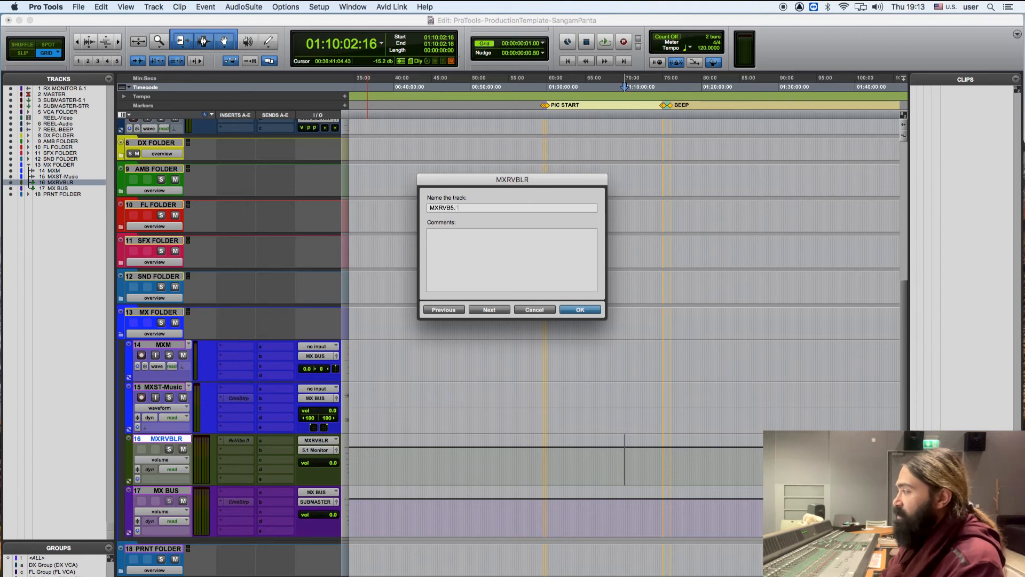
type("1")
key("Return")
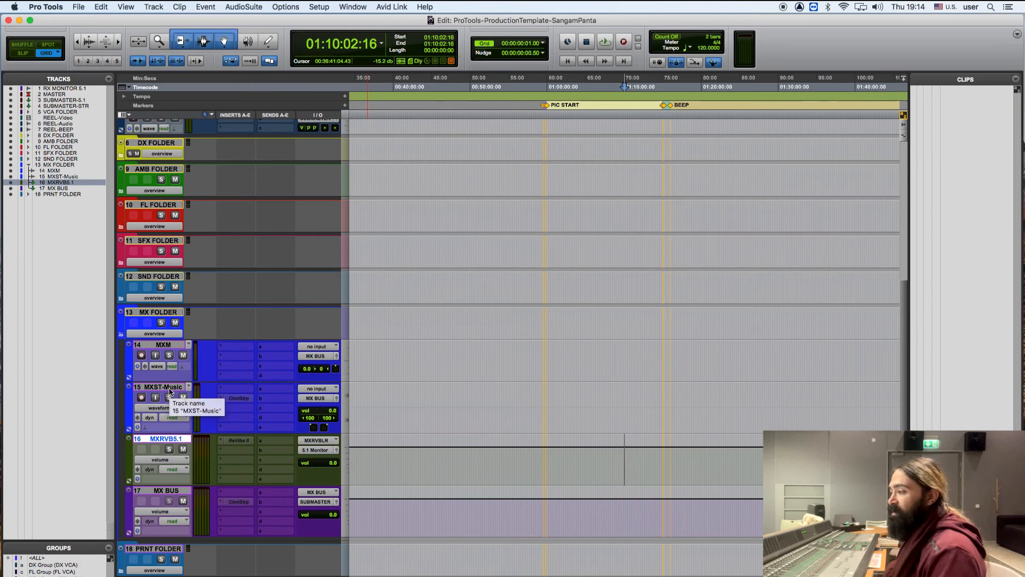
Create a stereo Aux Input track named MXRVBST from a new send on the MXM track.
right_click(176, 441)
left_click(266, 363)
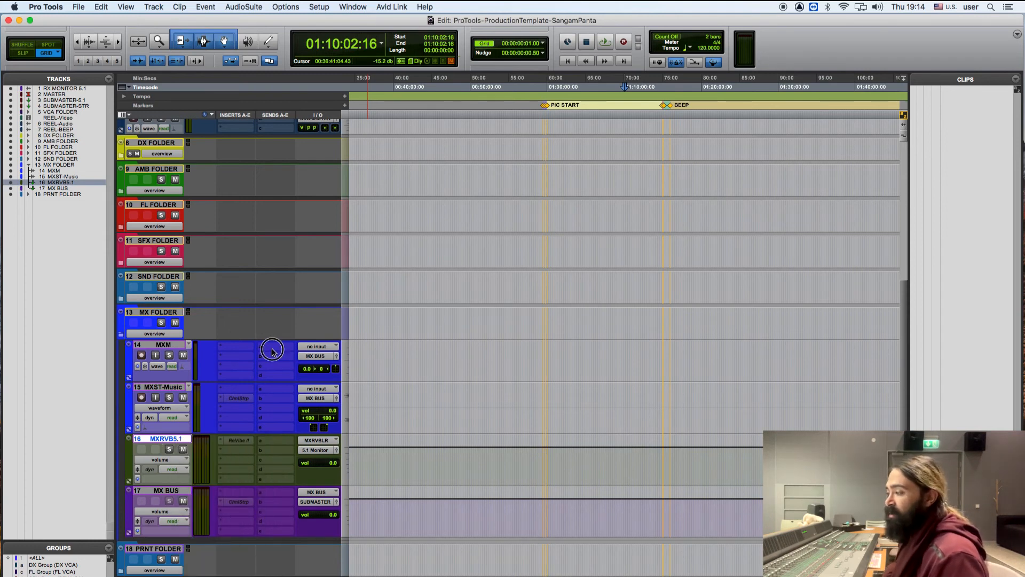
left_click(266, 346)
left_click(287, 411)
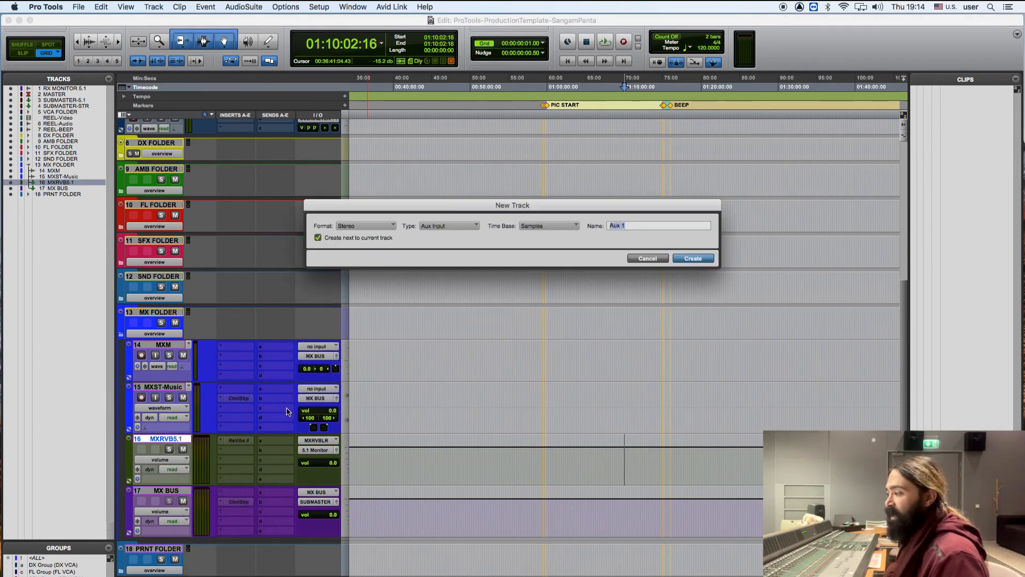
left_click(448, 227)
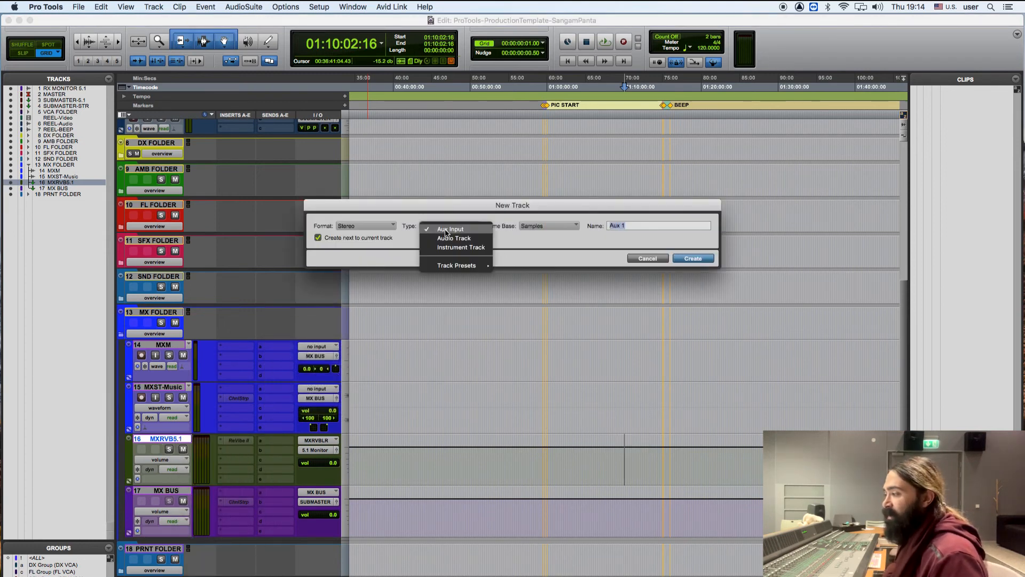
left_click(385, 226)
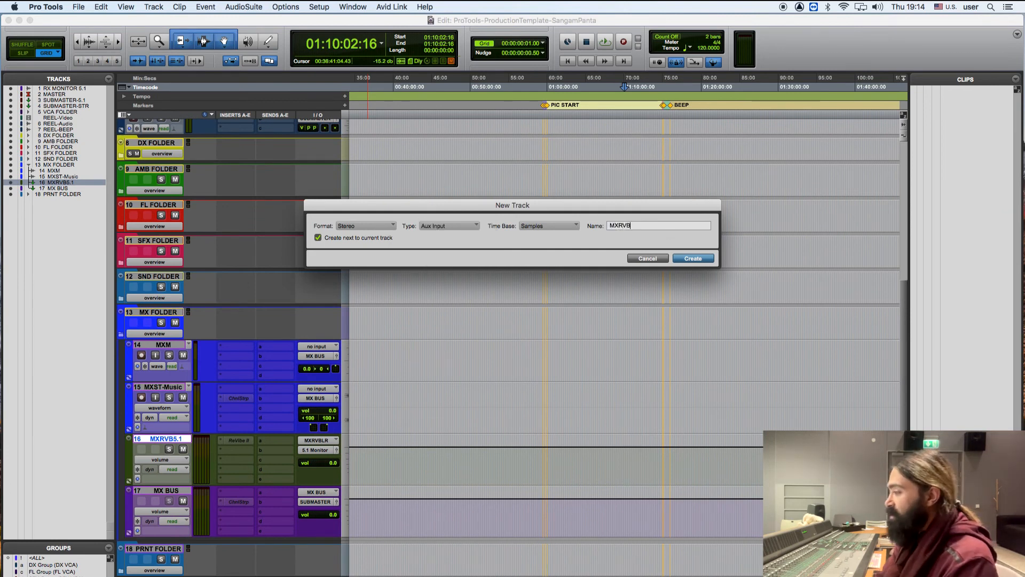
key("Return")
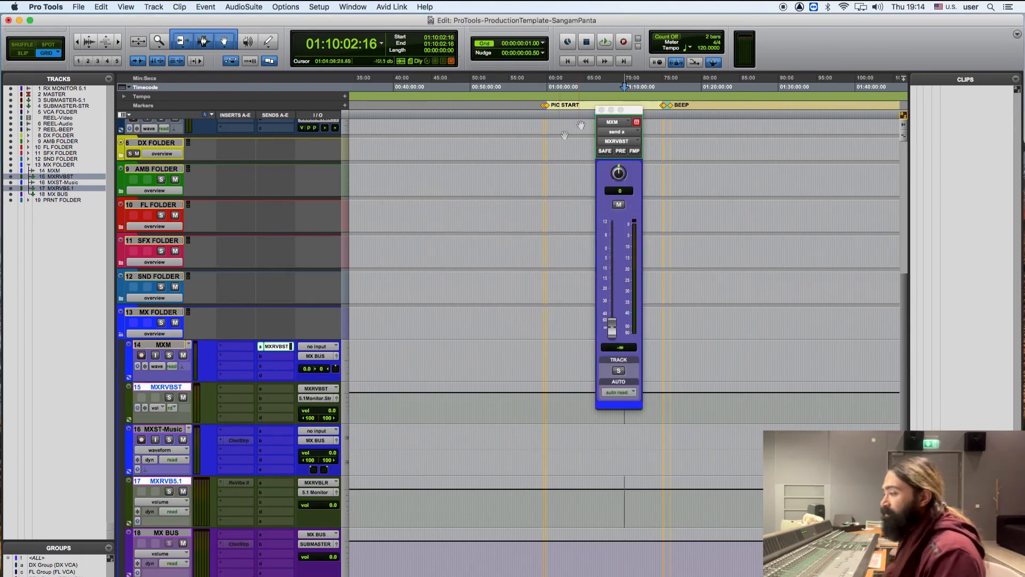
left_click(601, 109)
Remove the MXRVBST send from the MXM track and move the MXRVBST track below MXST-Music.
left_click(261, 347)
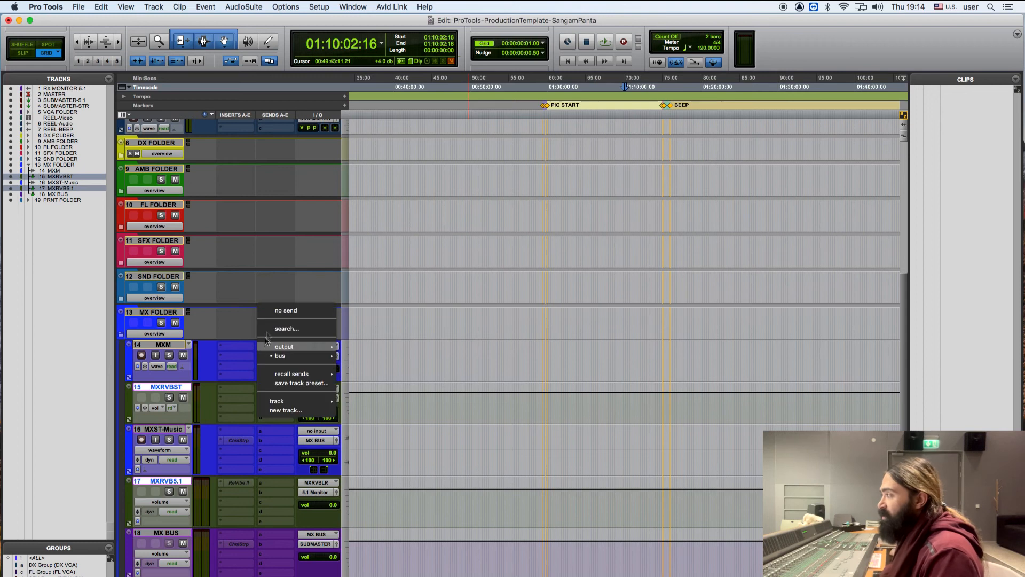
left_click(275, 311)
left_click(167, 389)
left_click_drag(166, 388, 167, 446)
left_click(171, 388)
left_click(170, 389)
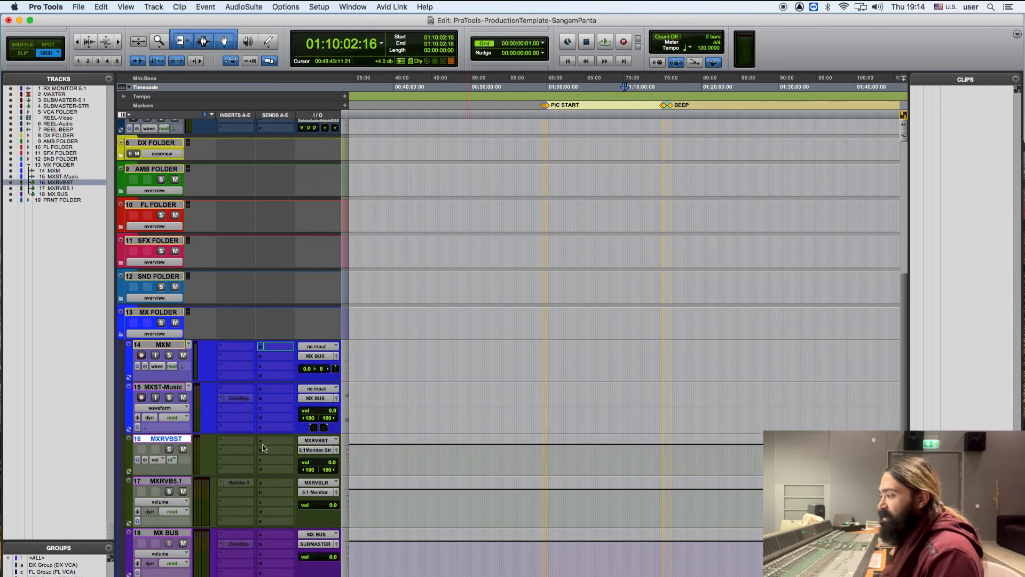
Route the MXRVBST track's output to the MX BUS.
left_click(318, 444)
mouse_move(322, 450)
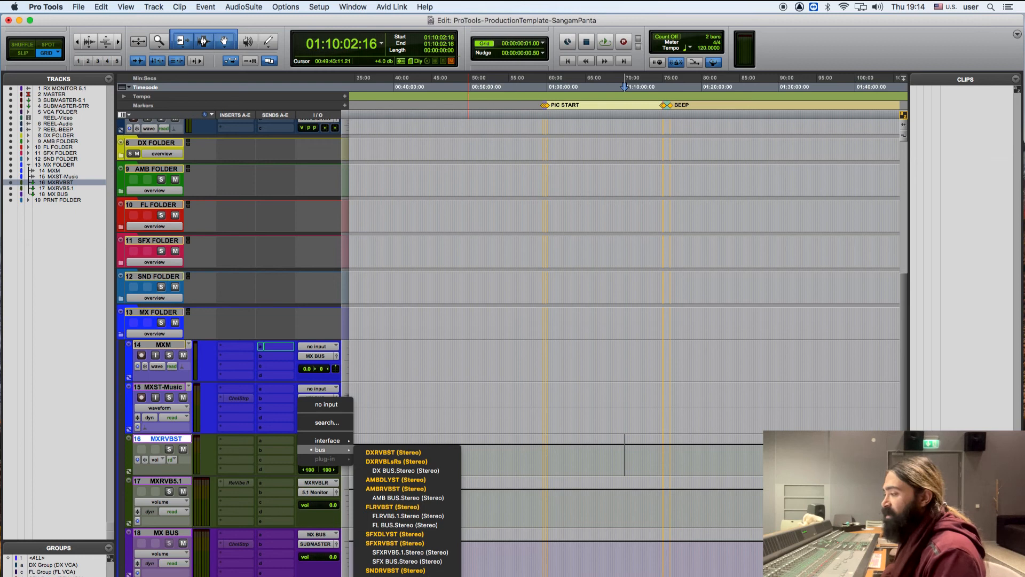
left_click(212, 443)
left_click(319, 450)
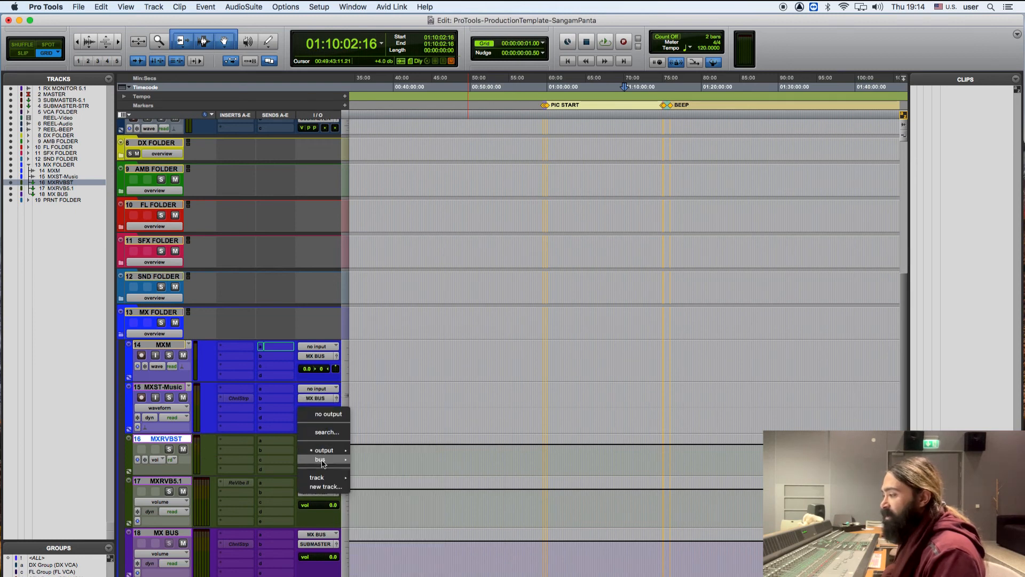
mouse_move(322, 460)
scroll(373, 467, "down", 10)
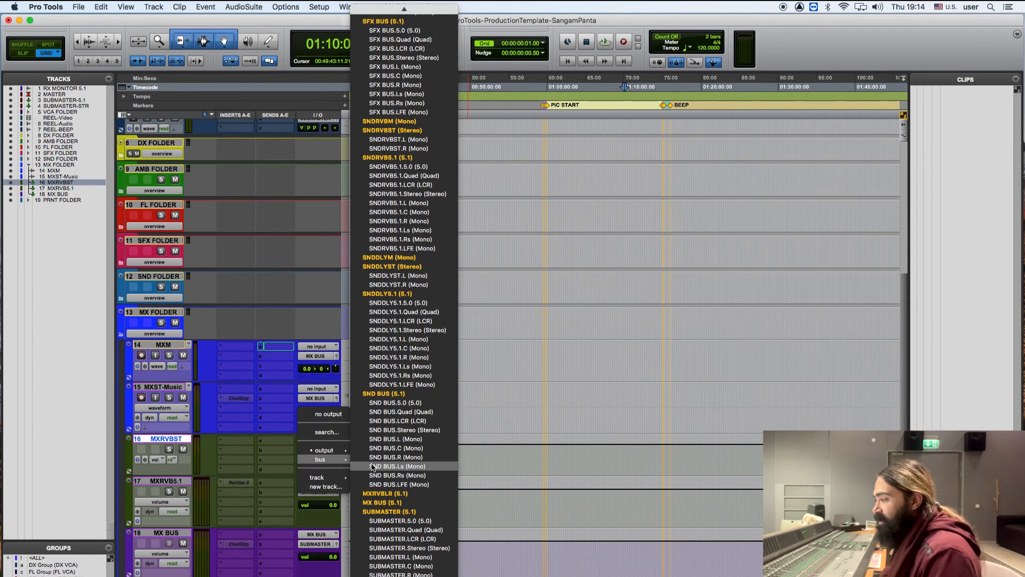
left_click(379, 502)
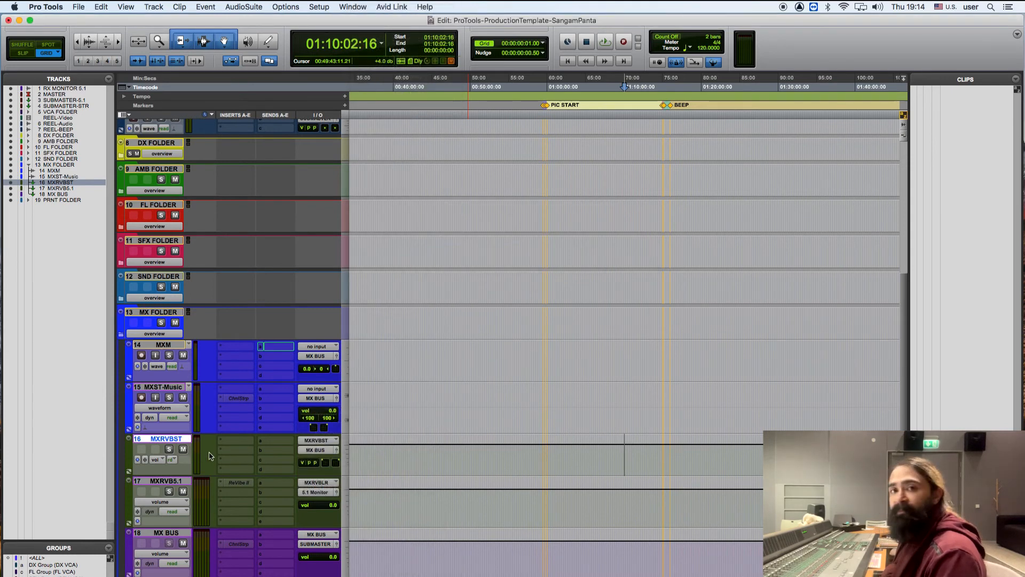
Try to copy the ReVibe II insert from MXRVB5.1 to the first insert slot of MXRVBST.
scroll(210, 455, "down", 2)
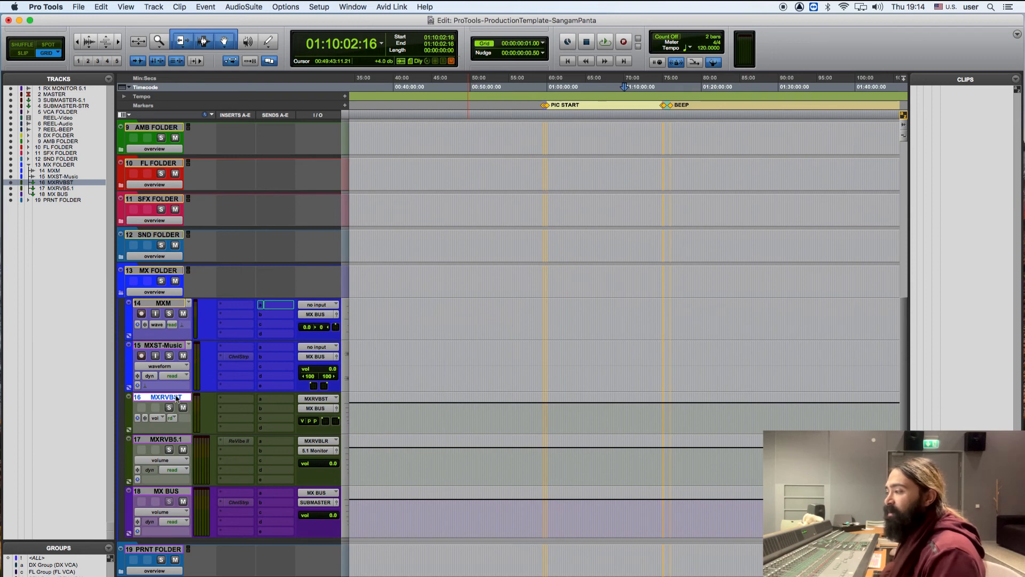
scroll(268, 431, "up", 1)
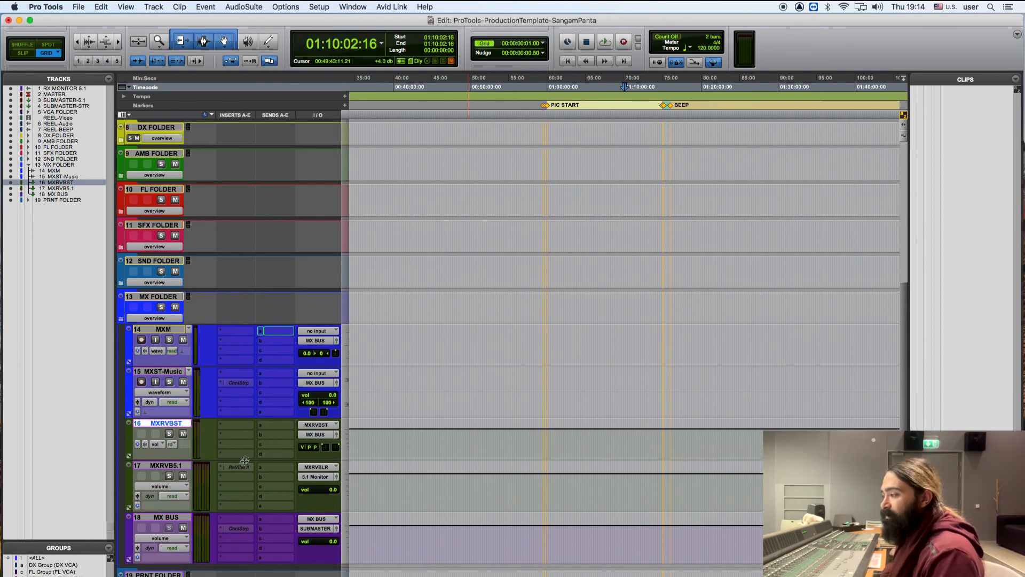
left_click_drag(242, 471, 242, 428)
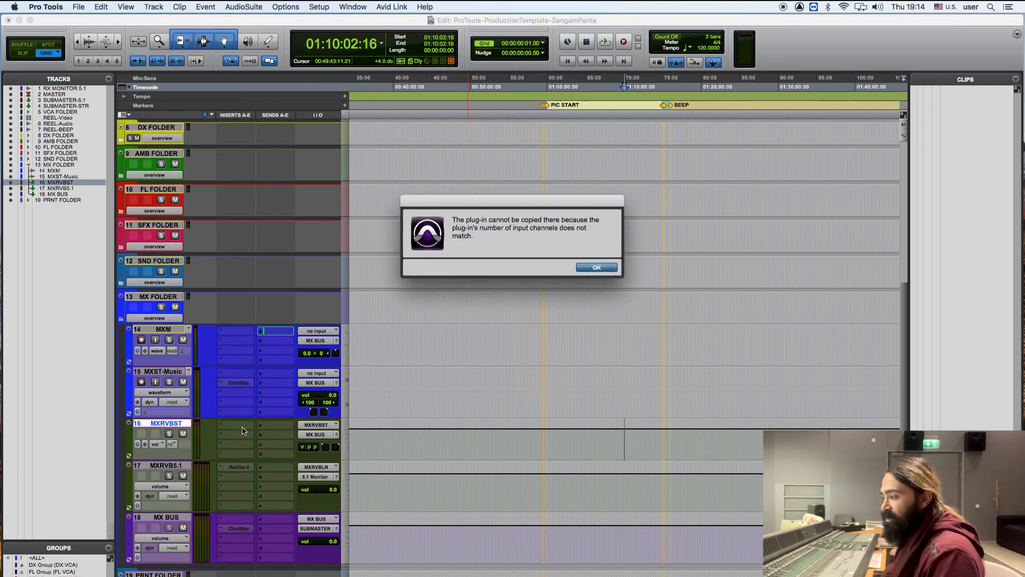
left_click(594, 270)
Examine the reverb inserts on the SND folder's tracks and collapse the folder again.
left_click(121, 283)
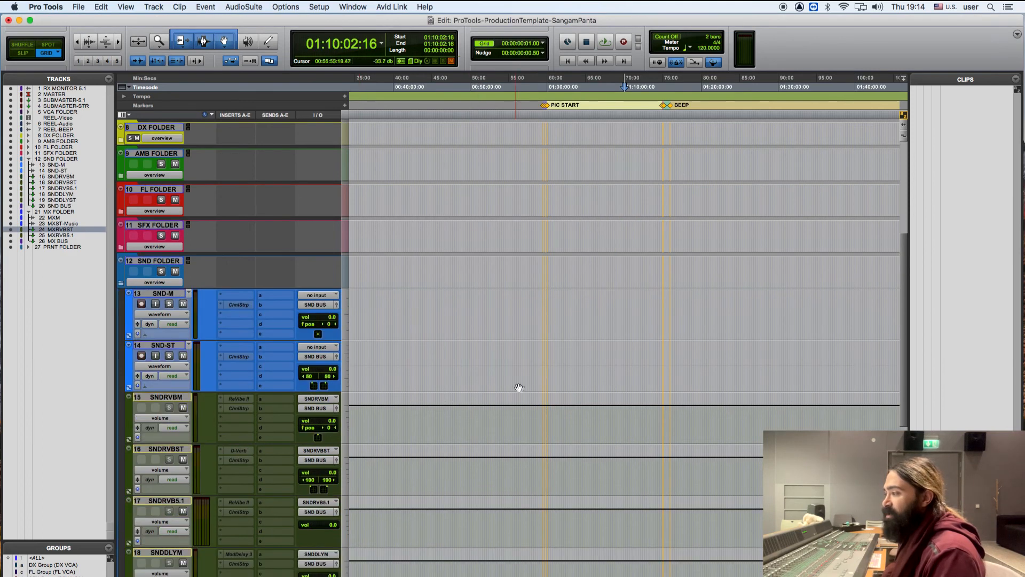
scroll(521, 388, "down", 10)
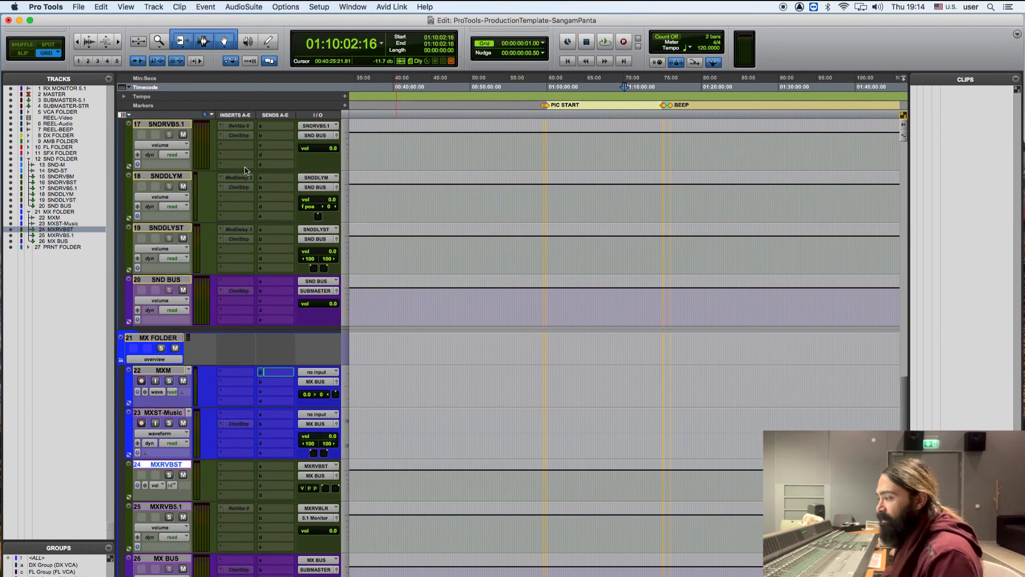
scroll(247, 219, "up", 5)
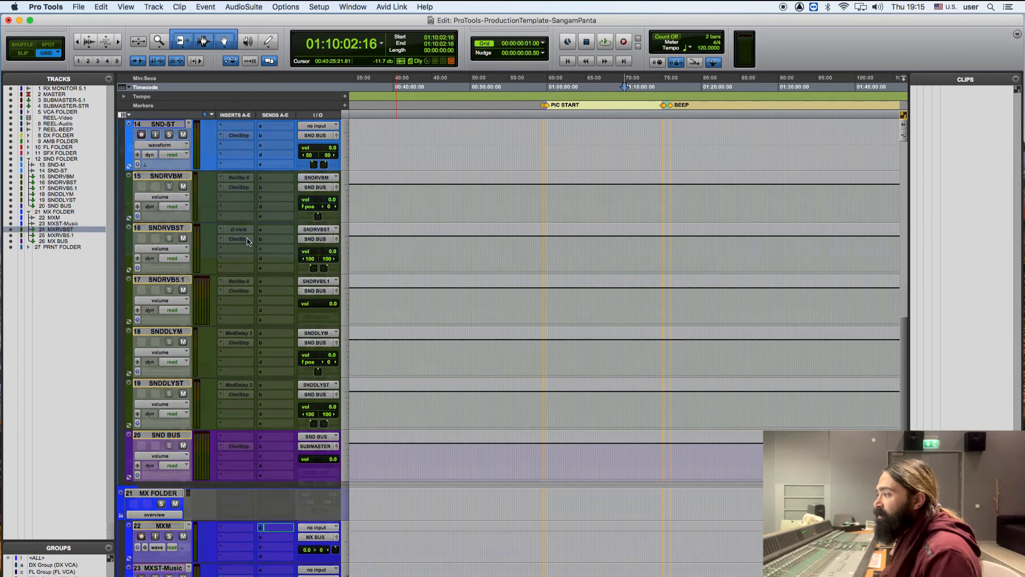
scroll(247, 240, "up", 5)
left_click(122, 221)
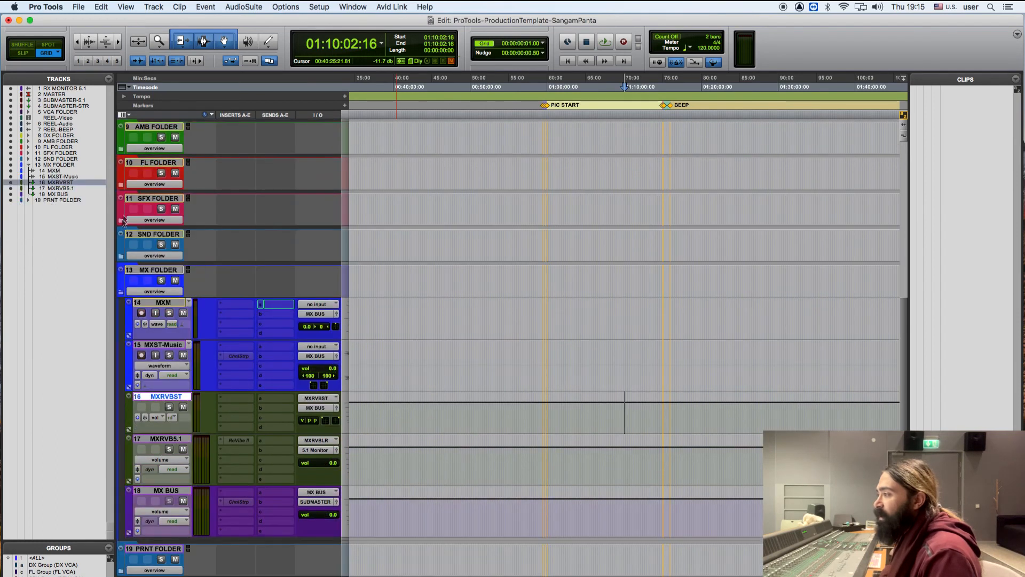
Copy the ReVibe II insert from SFXRVBST in the SFX folder to the first insert slot of MXRVBST.
left_click(122, 221)
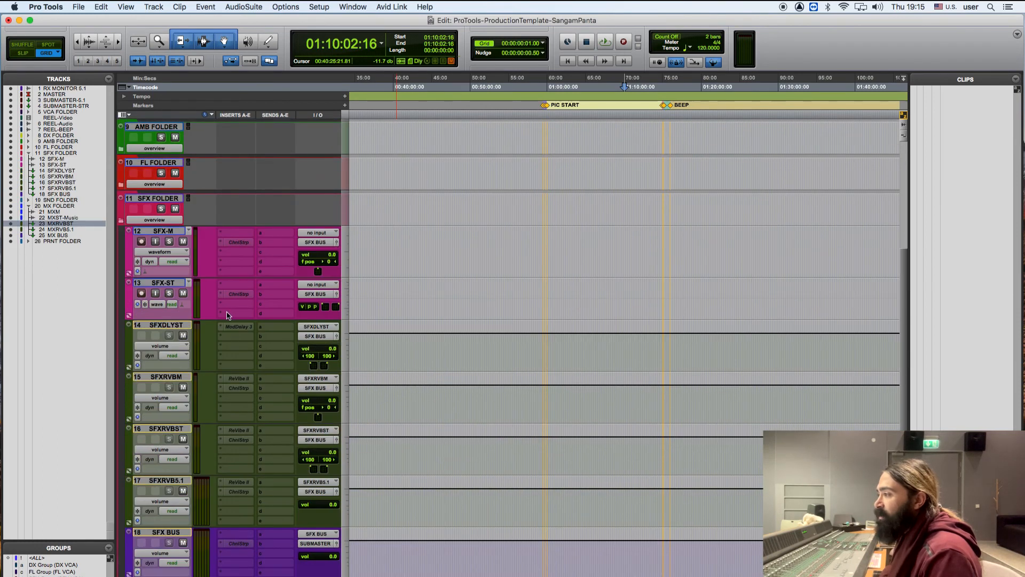
scroll(228, 314, "down", 5)
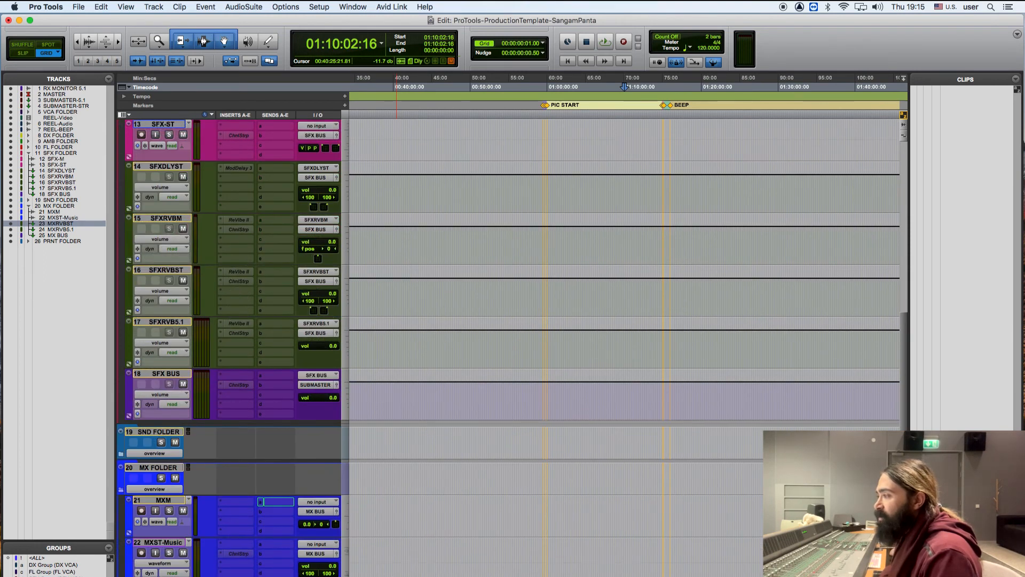
scroll(236, 556, "down", 5)
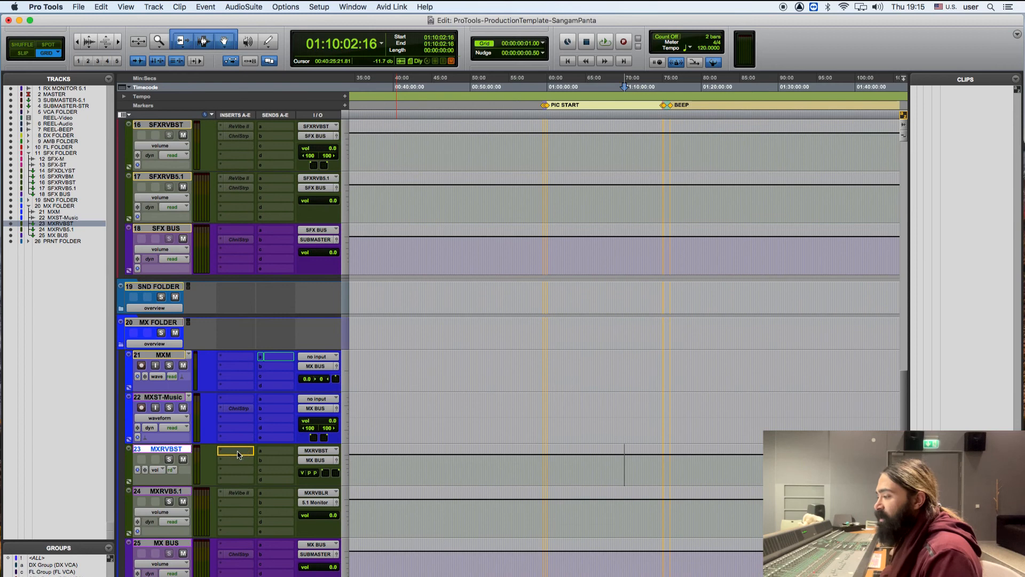
scroll(260, 427, "up", 5)
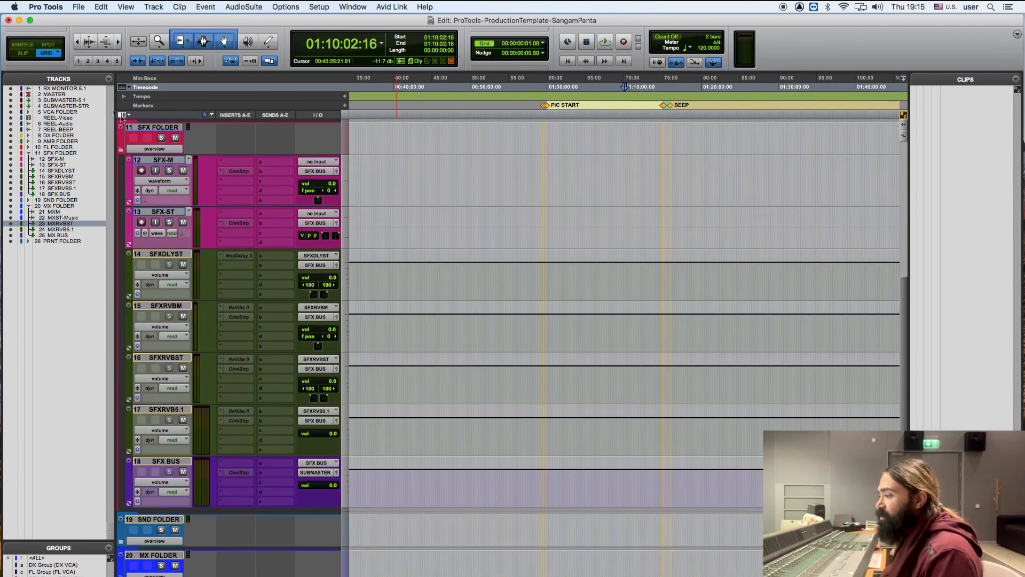
left_click(121, 151)
left_click(121, 127)
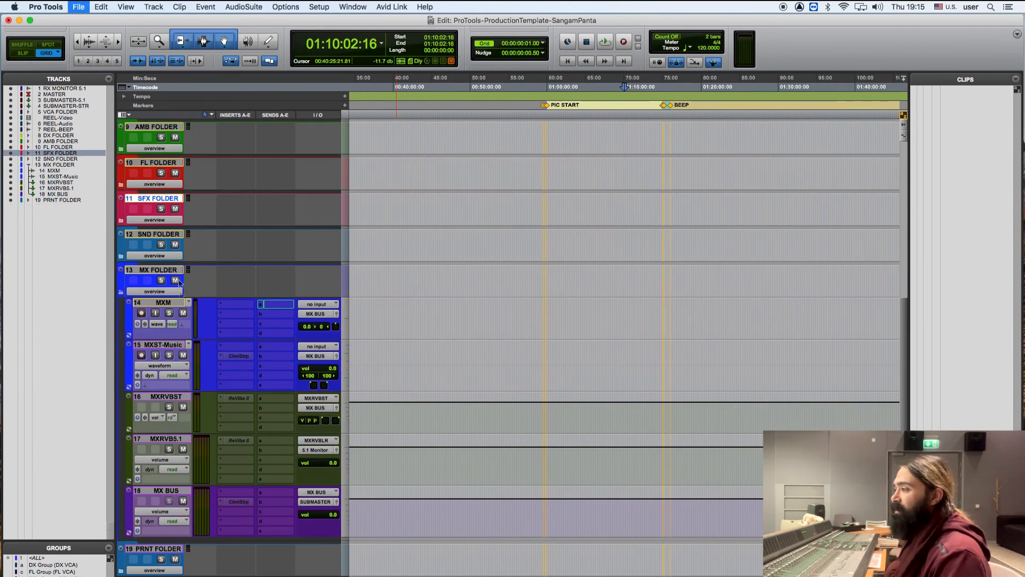
Try to copy the ChnlStrip insert from MXST-Music to the second insert slot of MXM.
left_click(165, 271)
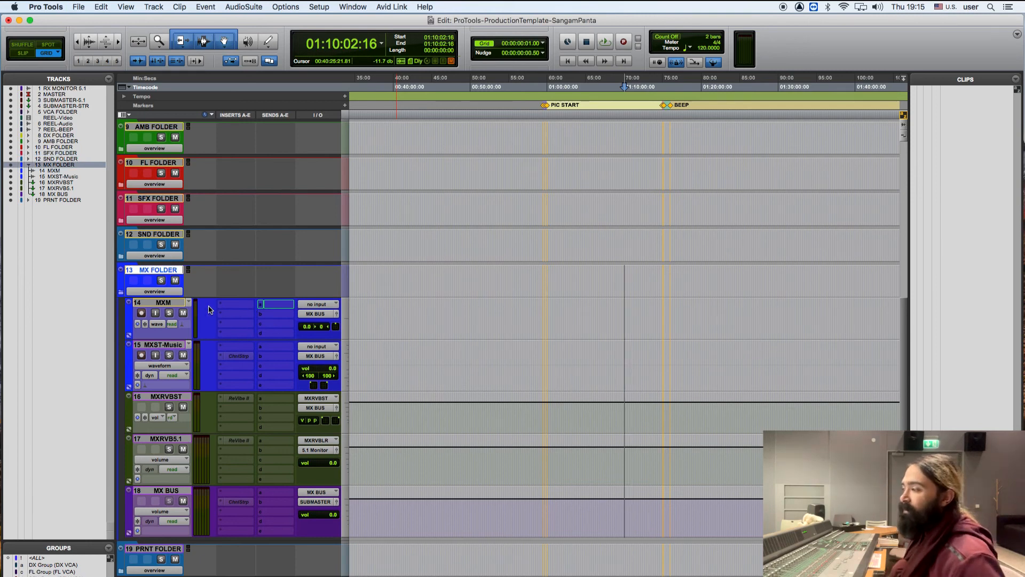
left_click_drag(235, 361, 249, 311)
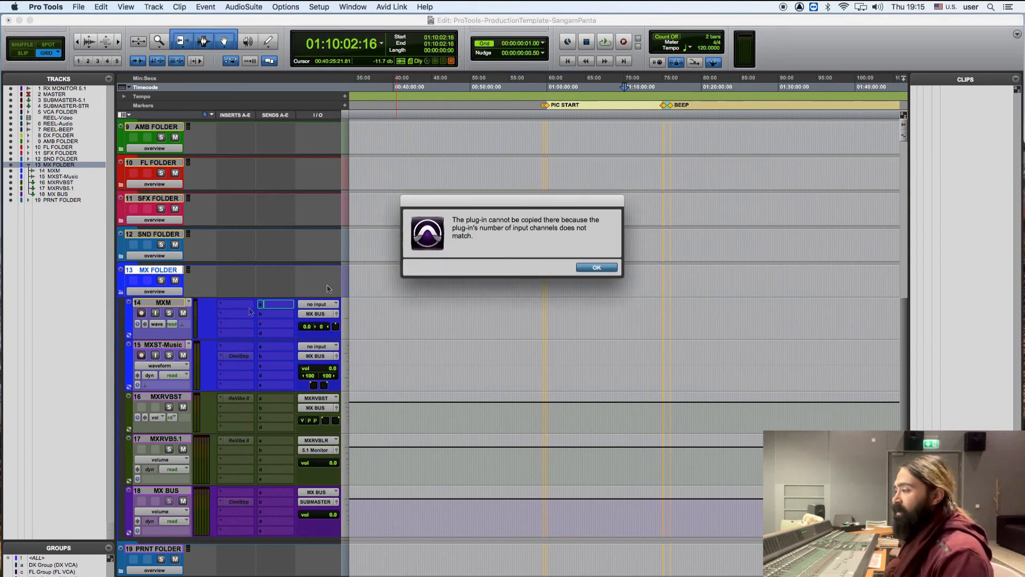
key("Return")
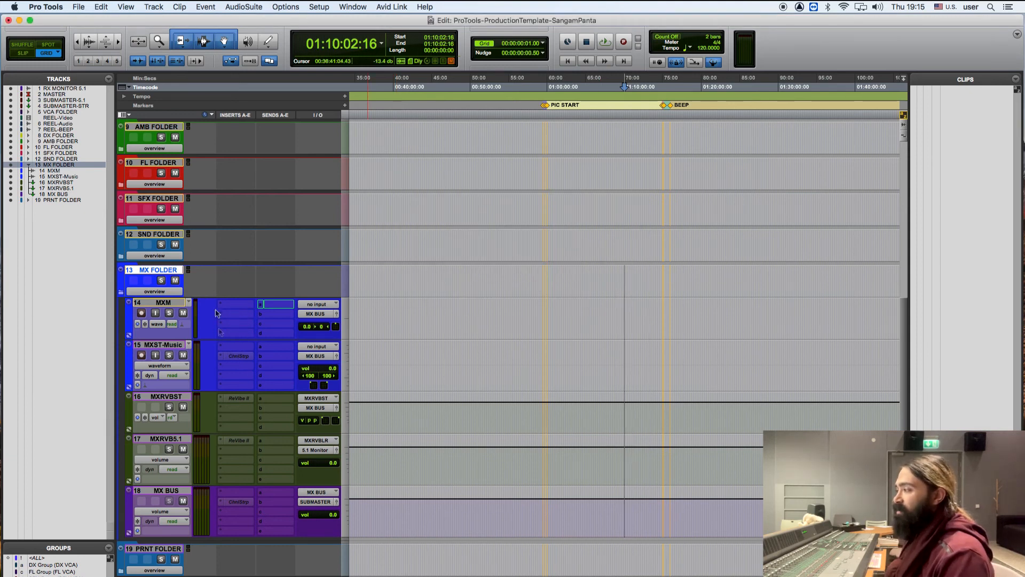
Copy the ChnlStrip insert from SND-M in the SND folder to the second insert slot of MXM.
scroll(219, 299, "up", 1)
left_click(121, 283)
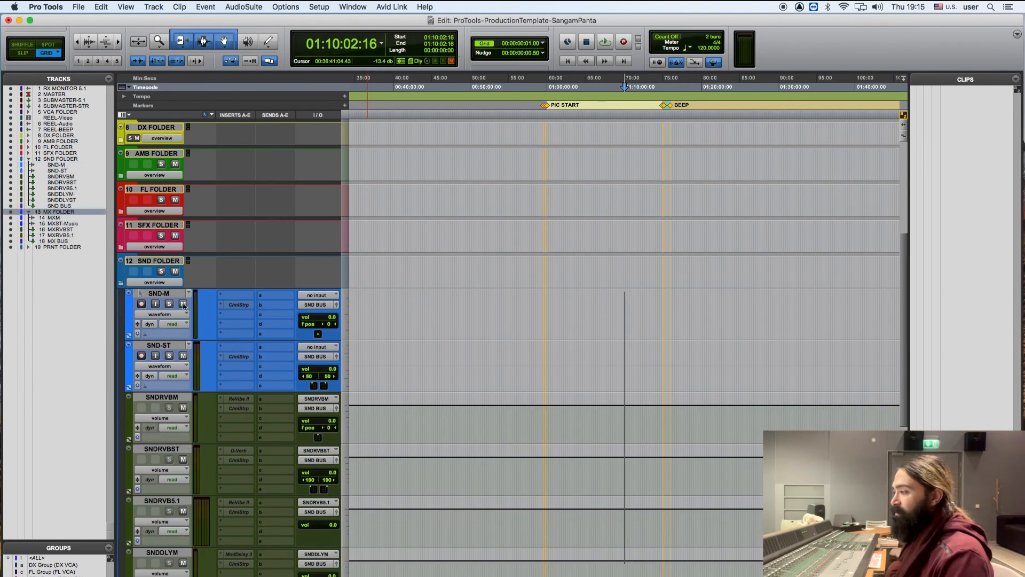
scroll(515, 385, "down", 5)
left_click_drag(237, 172, 235, 574)
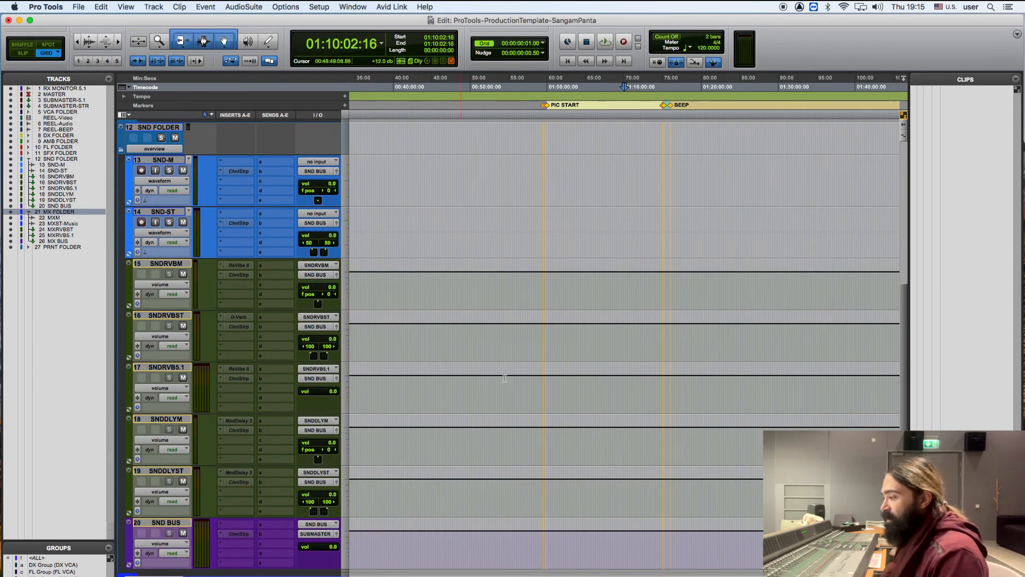
scroll(168, 209, "up", 4)
left_click(121, 256)
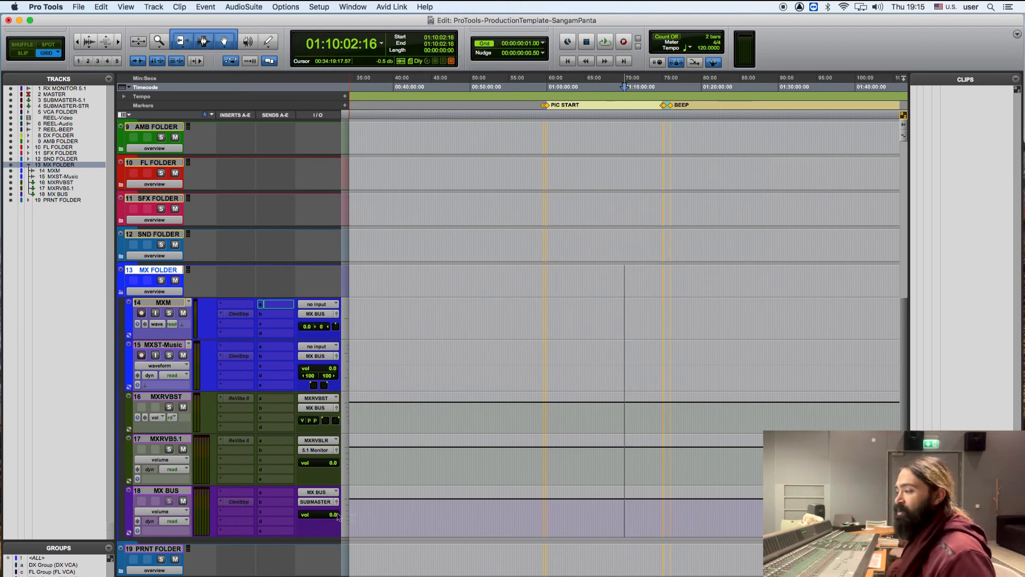
Collapse the MX folder, expand the PRNT folder and save the session.
left_click(121, 294)
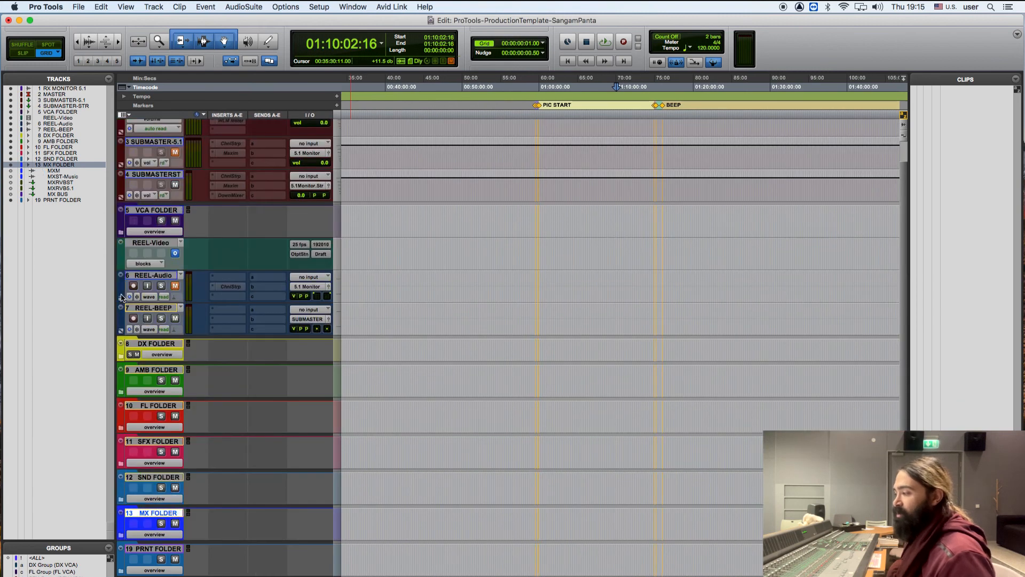
left_click(143, 549)
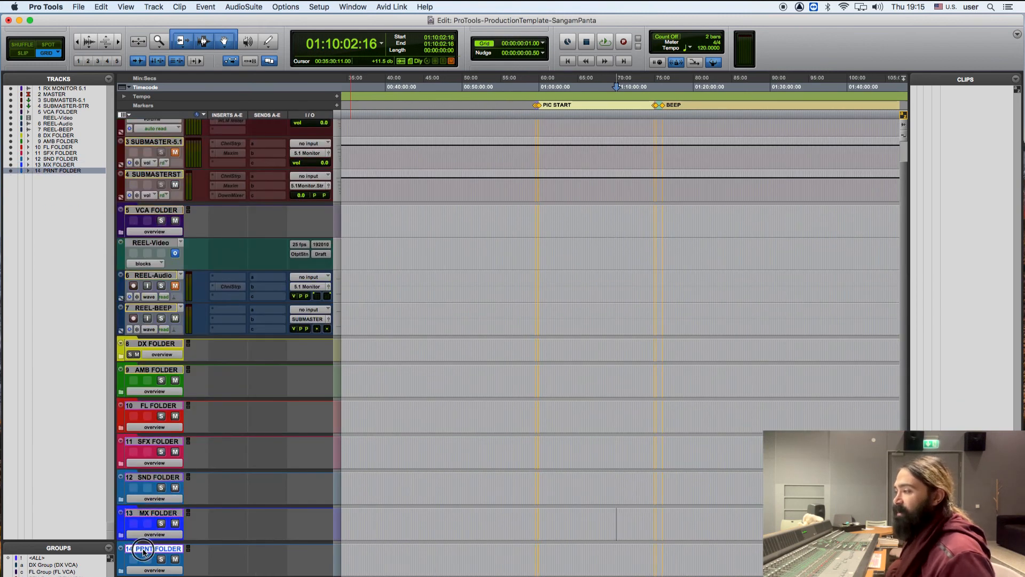
left_click(121, 571)
scroll(551, 456, "down", 3)
scroll(551, 456, "down", 5)
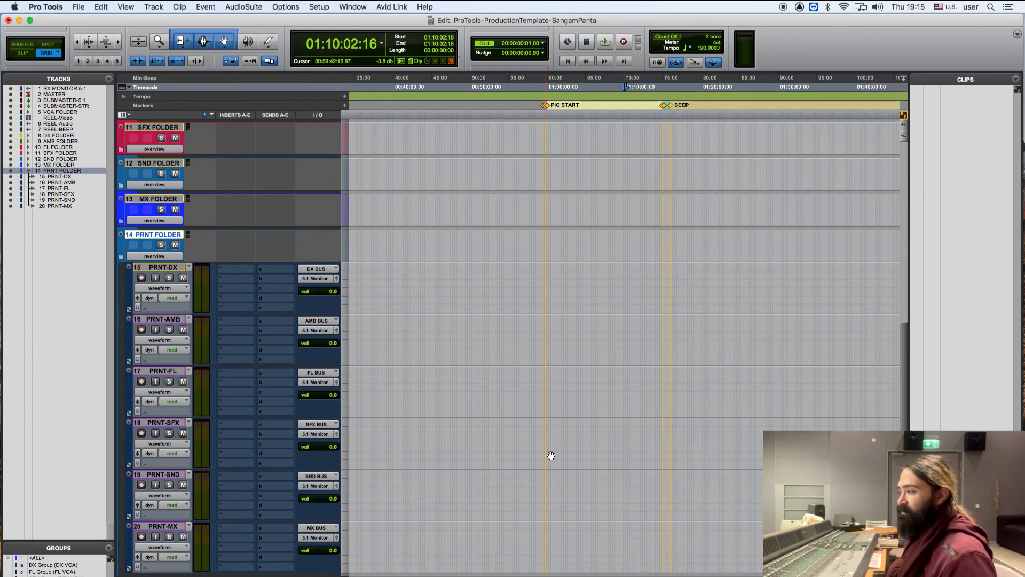
left_click(163, 267)
key("super+s")
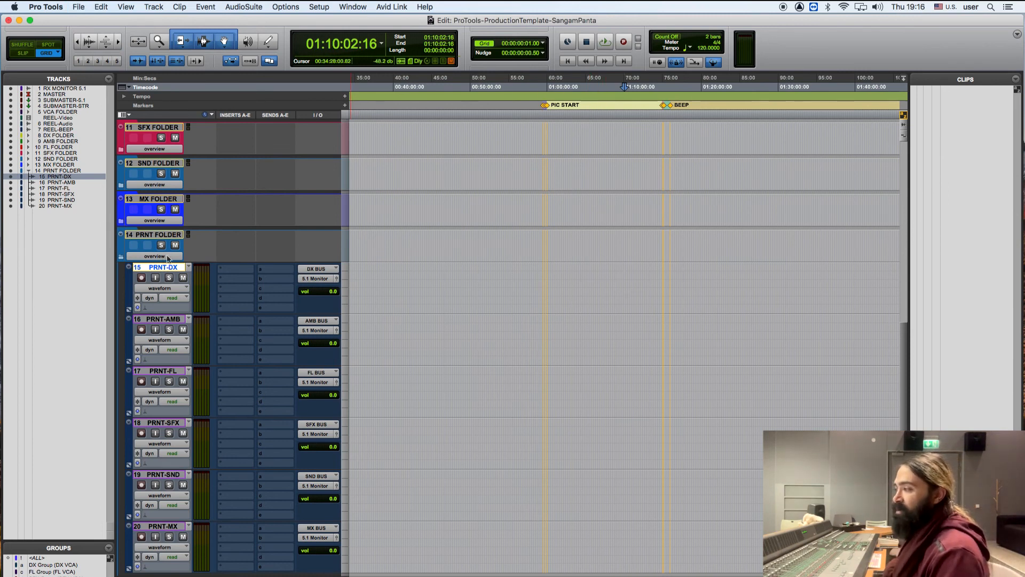
Record-arm all print tracks from PRNT-DX to PRNT-MX together and disarm them again.
left_click(167, 526, "shift")
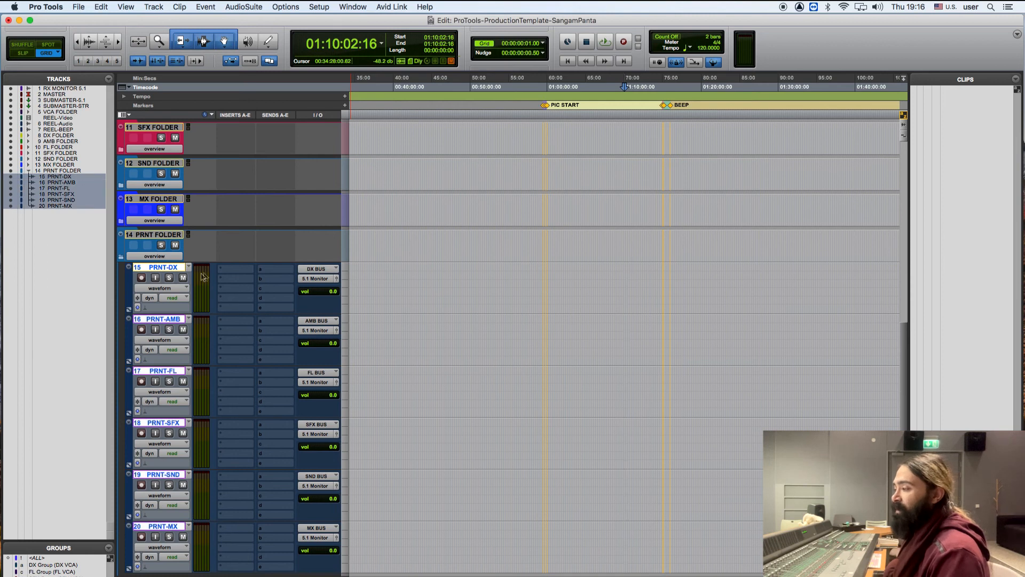
key("shift+r")
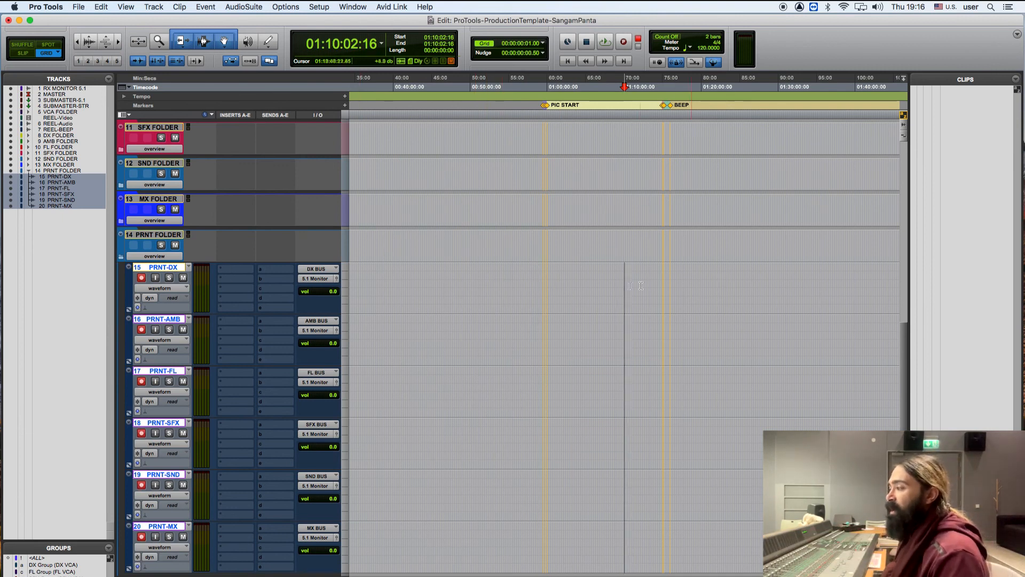
left_click(167, 268)
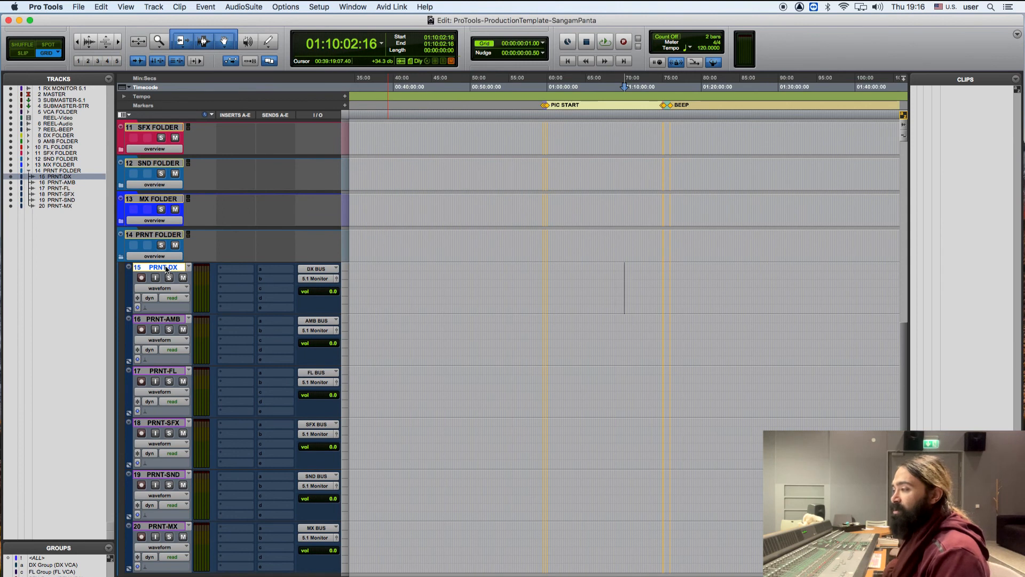
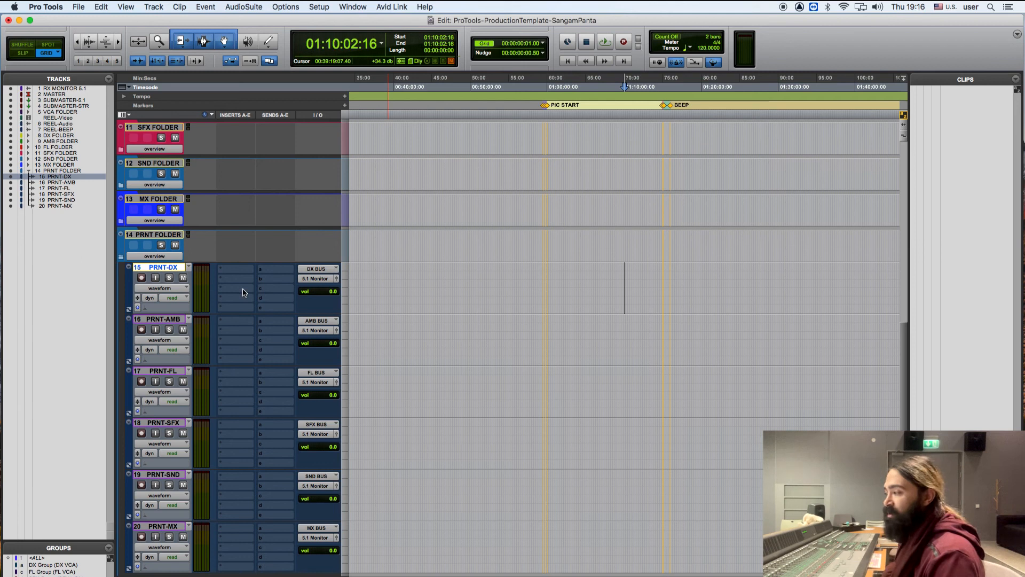
Examine the DX folder's tracks and the bus choices available for PRNT-DX's input.
scroll(248, 295, "up", 4)
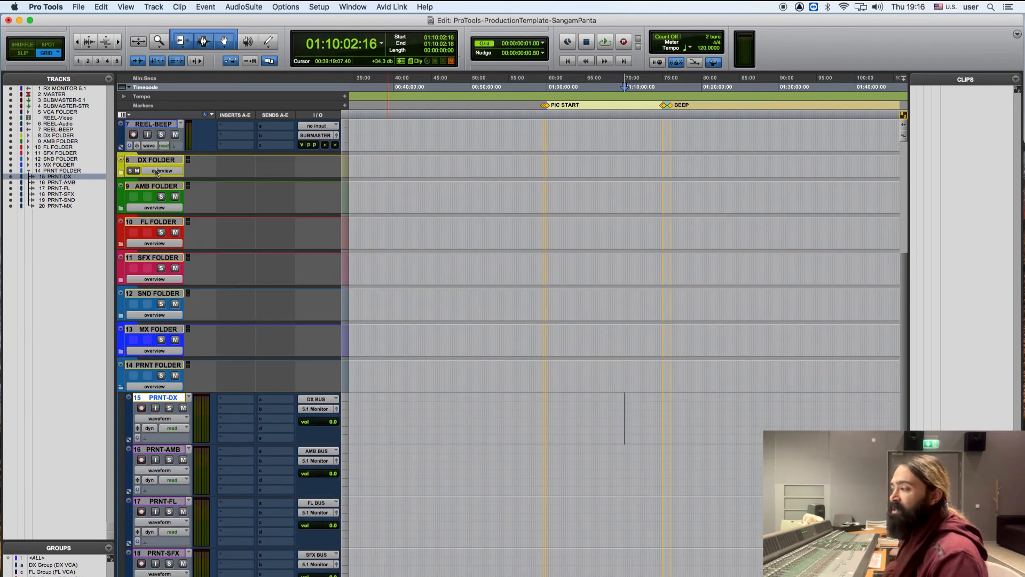
left_click(121, 172)
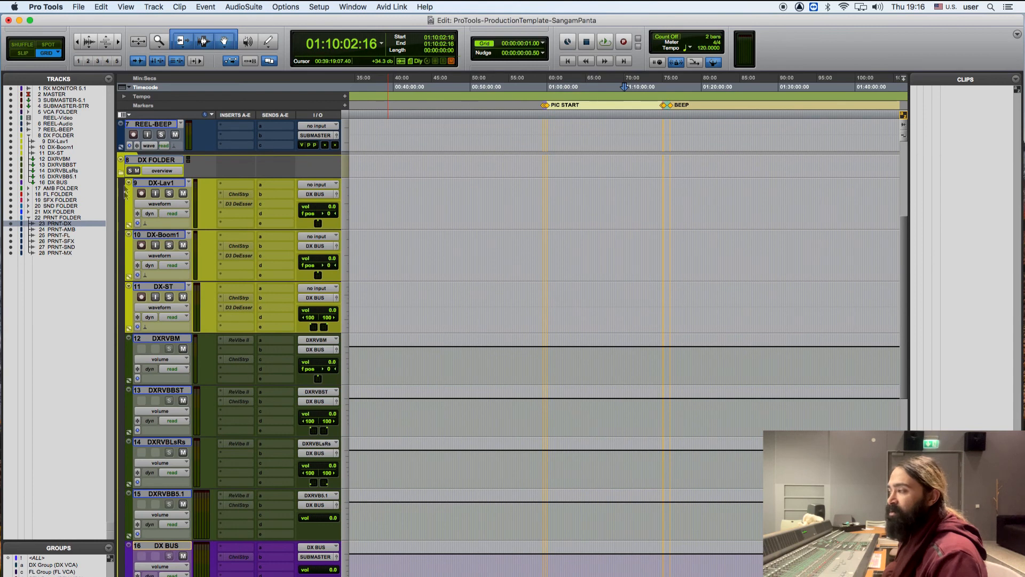
left_click(122, 173)
scroll(218, 354, "down", 5)
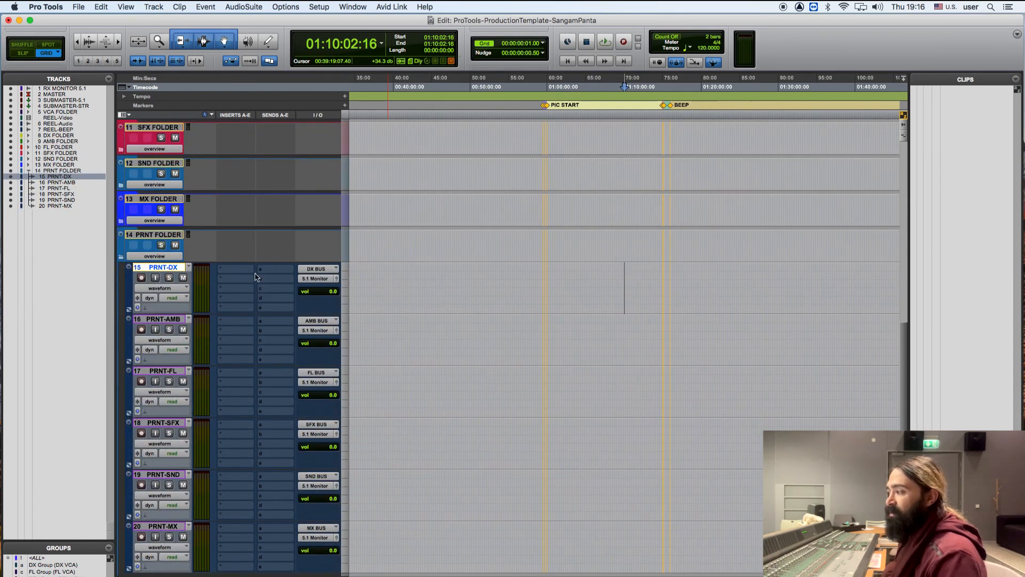
left_click(315, 270)
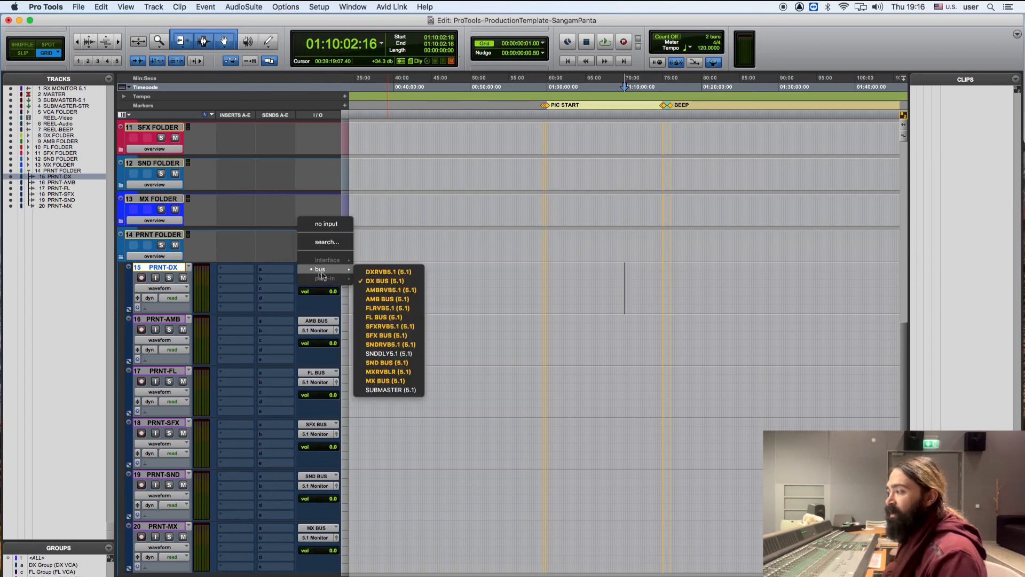
left_click(216, 269)
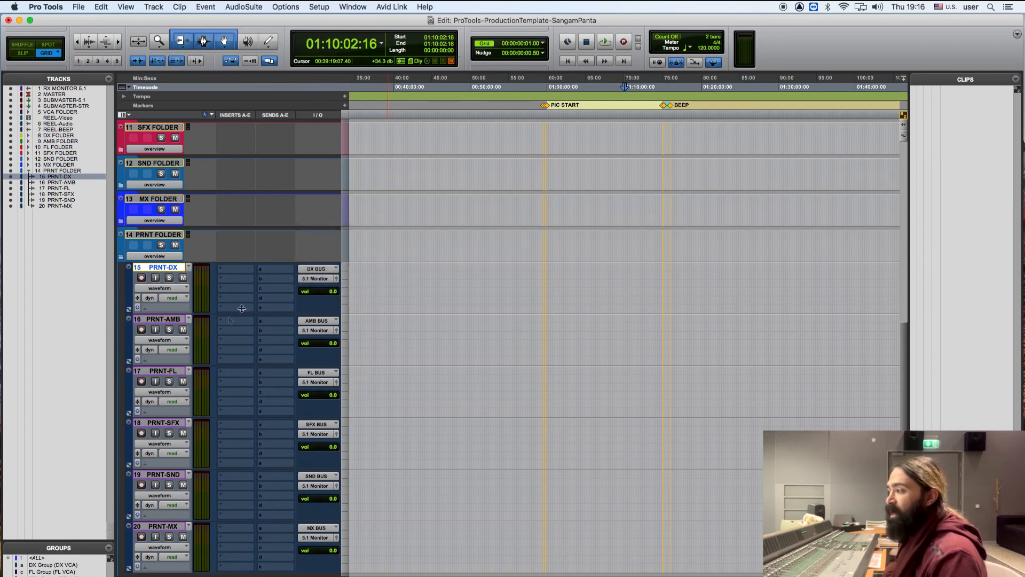
Collapse the PRNT folder and save the session.
left_click(122, 258)
key("super+s")
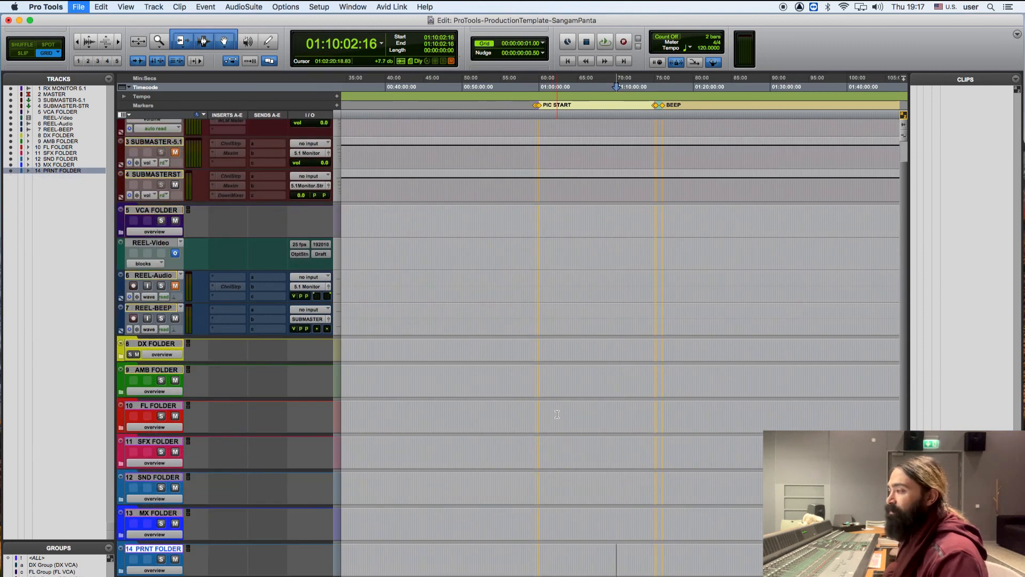
Locate the playhead to the REEL START marker at 00:59:30:00.
scroll(557, 414, "up", 2)
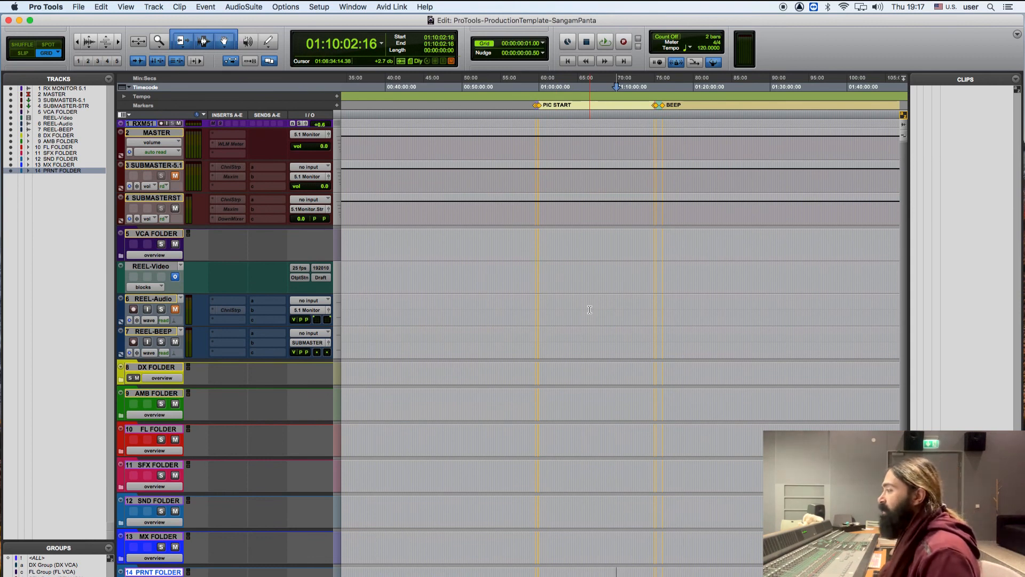
left_click(536, 236)
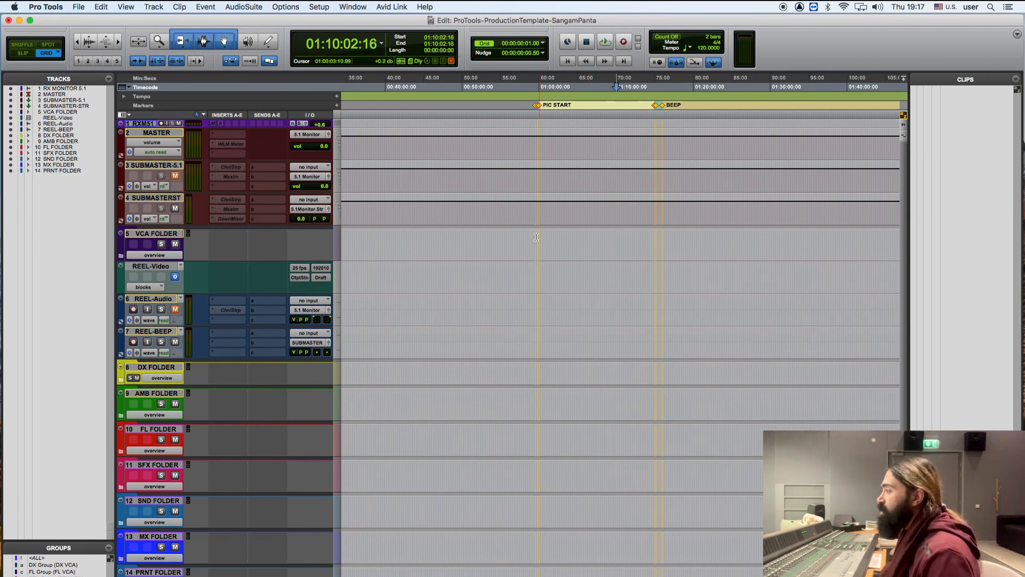
left_click(536, 236)
scroll(553, 224, "up", 10)
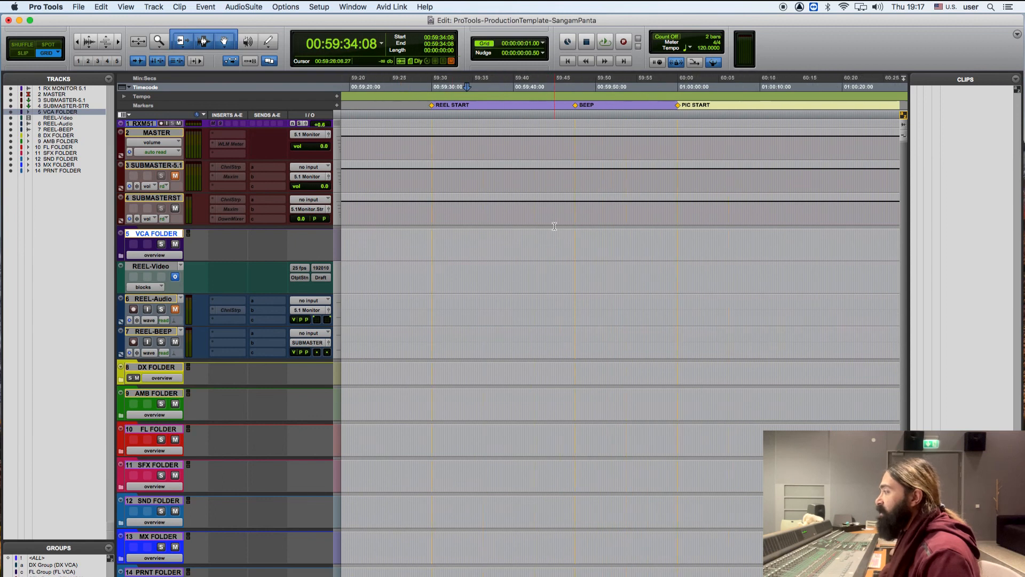
left_click(408, 106)
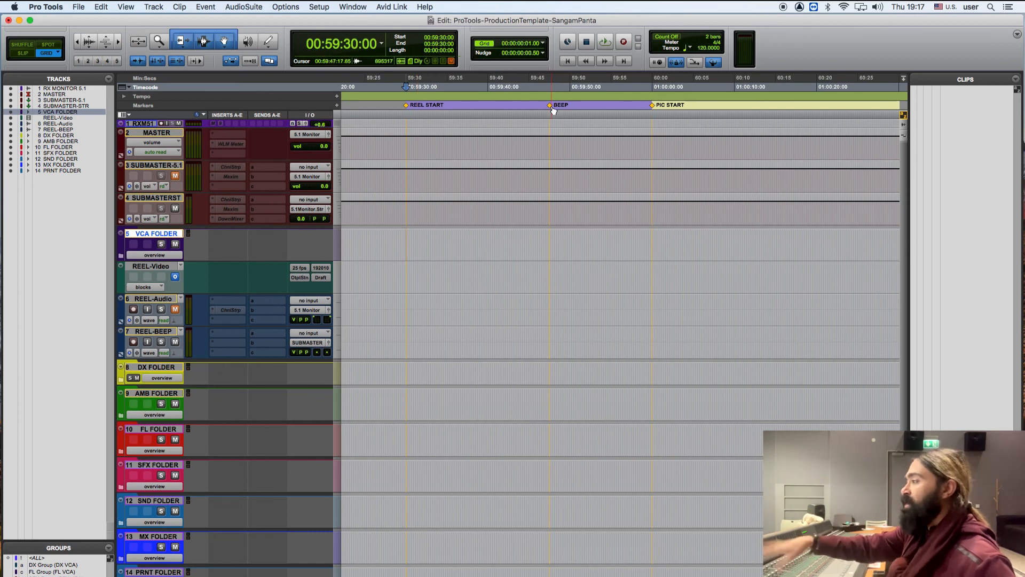
Move the BEEP marker before PIC START to 00:59:45 and locate the playhead to the PIC START marker.
mouse_move(553, 111)
left_mouse_down()
mouse_move(374, 108)
mouse_move(533, 111)
left_mouse_up()
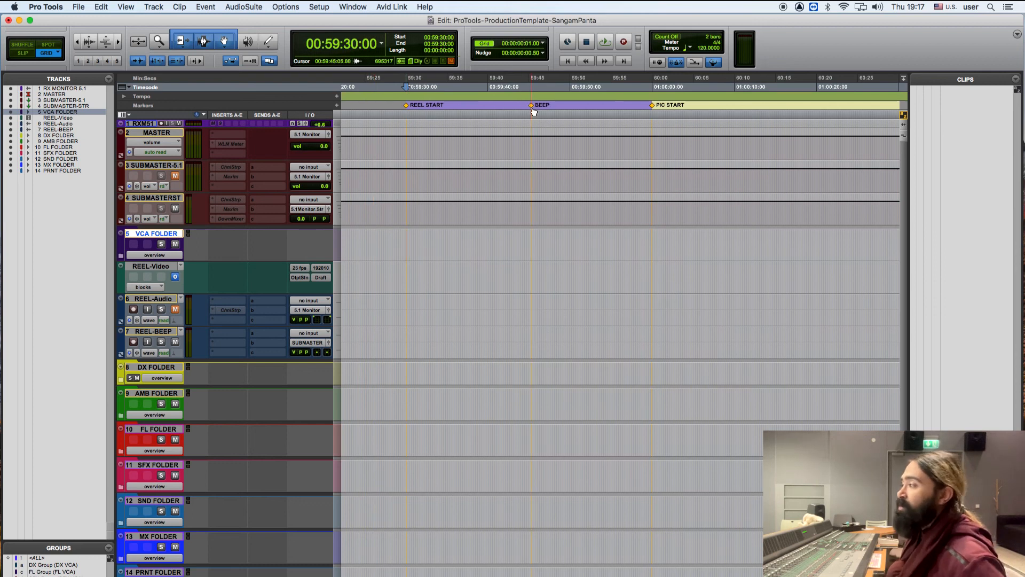
left_click(653, 106)
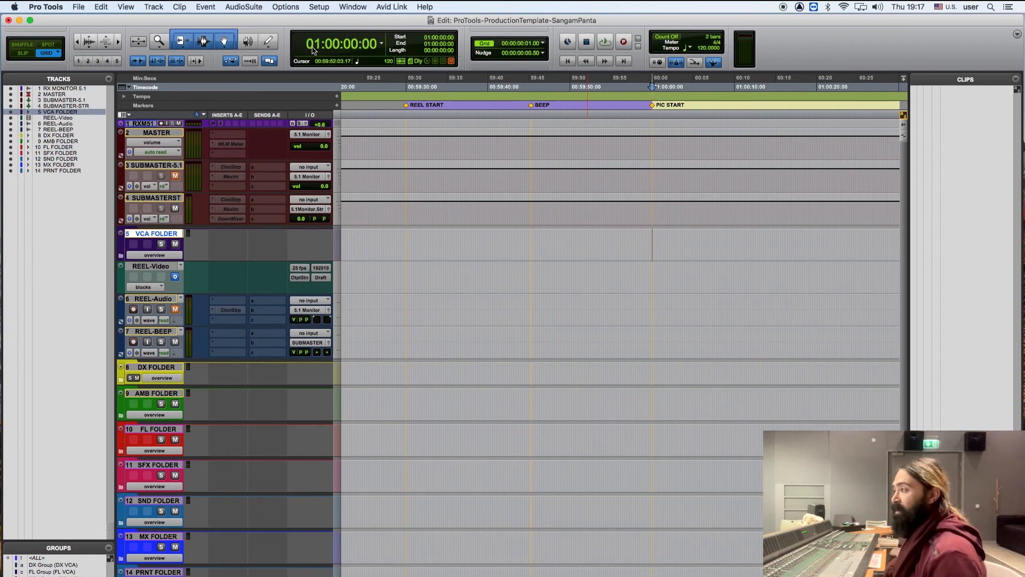
Examine the timeline markers from REEL START, BEEP and PIC START through to the closing BEEP marker.
key("r")
key("r")
key("r")
key("t")
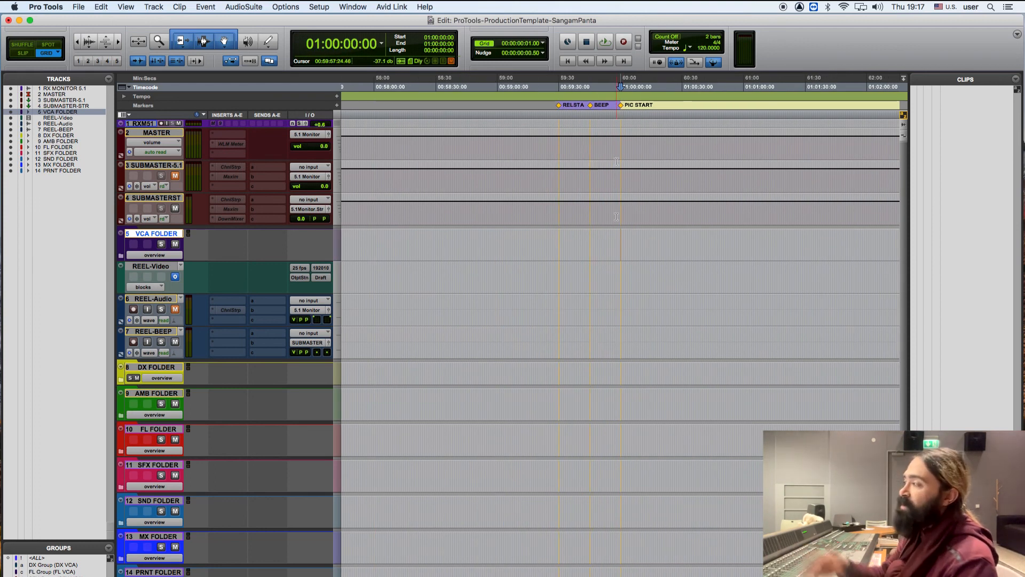
key("r")
key("r")
key("r")
scroll(611, 306, "right", 3)
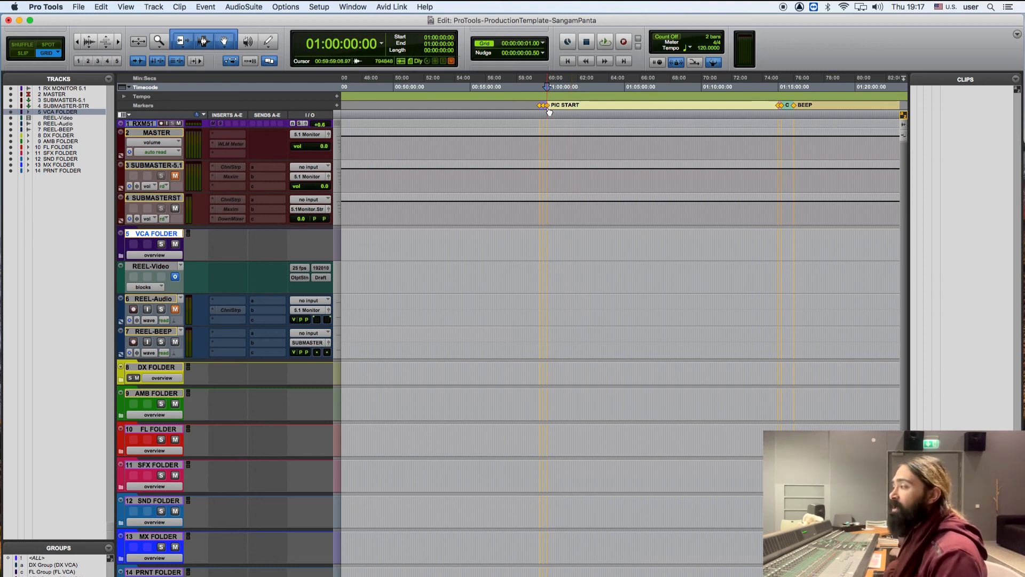
Locate the playhead to timecode 02:00:00:00.
left_click(317, 47)
type("2000000")
key("Return")
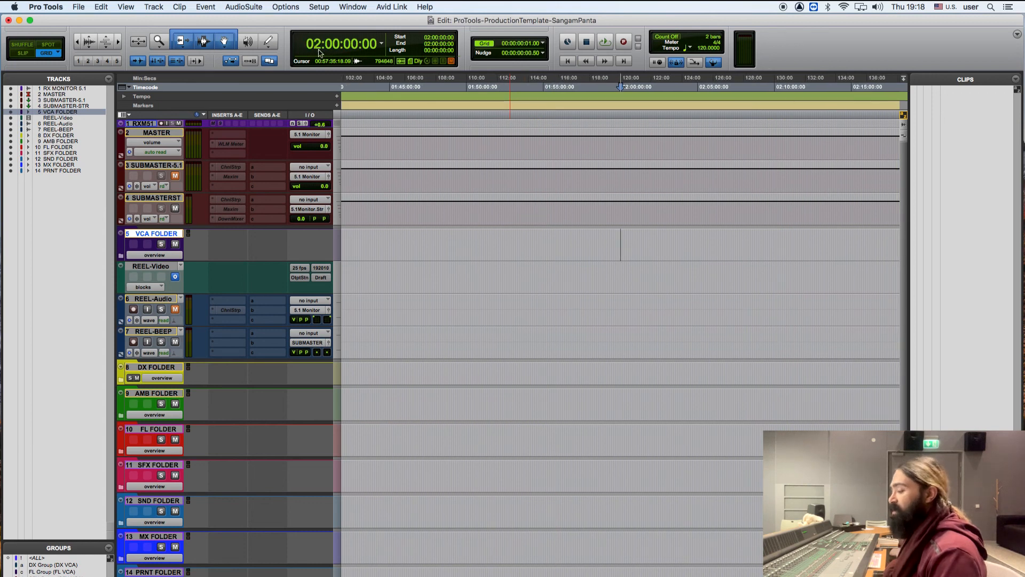
key("r")
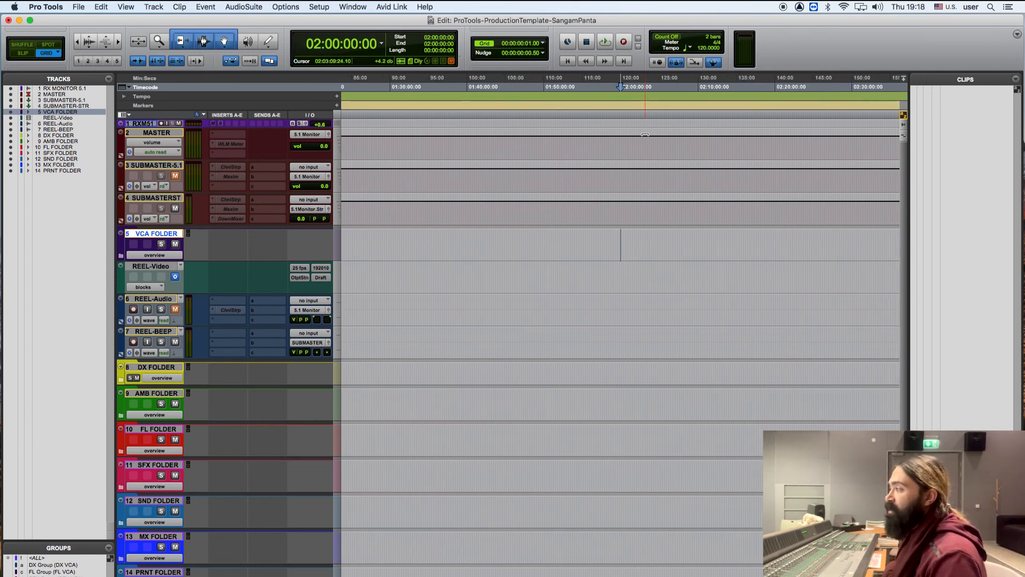
Examine the FIN, CREDITS and closing BEEP markers at the end of the reel.
key("r")
key("r")
left_click(468, 113)
key("t")
key("t")
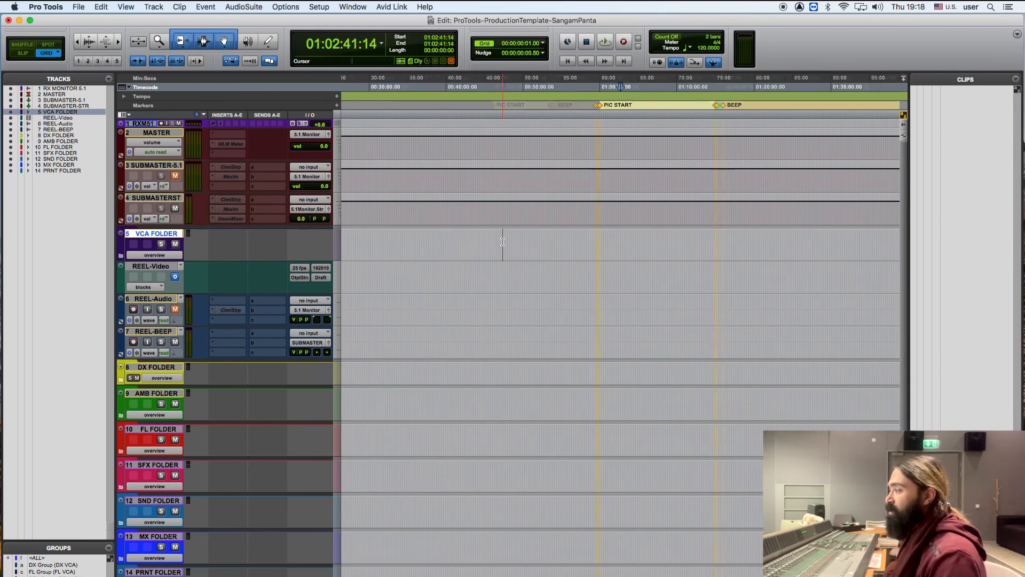
key("t")
key("t")
key("t")
scroll(504, 241, "right", 10)
left_click(540, 239)
key("t")
key("t")
scroll(544, 238, "right", 3)
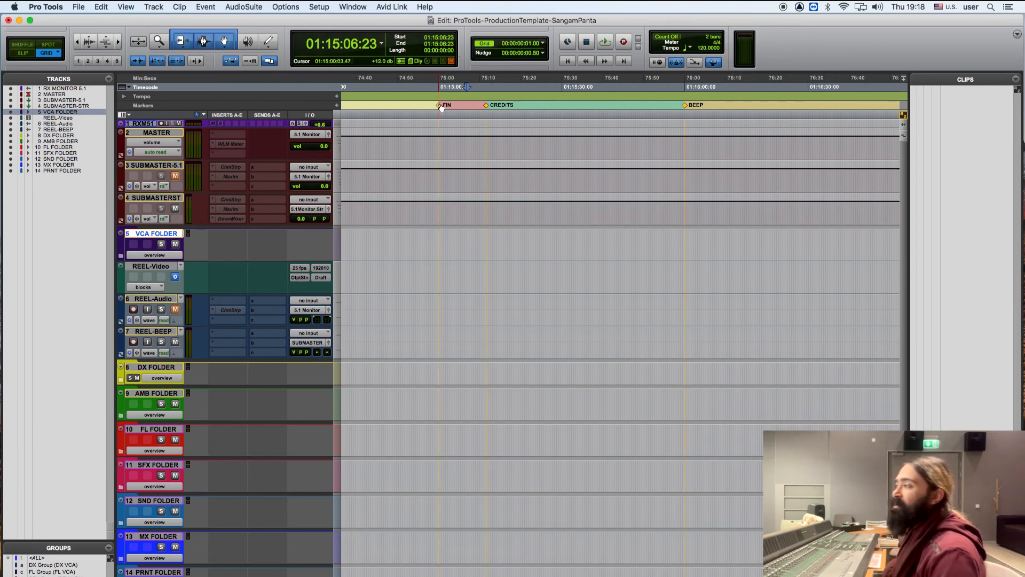
Locate the playhead to the FIN marker at 01:15:00:00.
left_click_drag(440, 243, 428, 243)
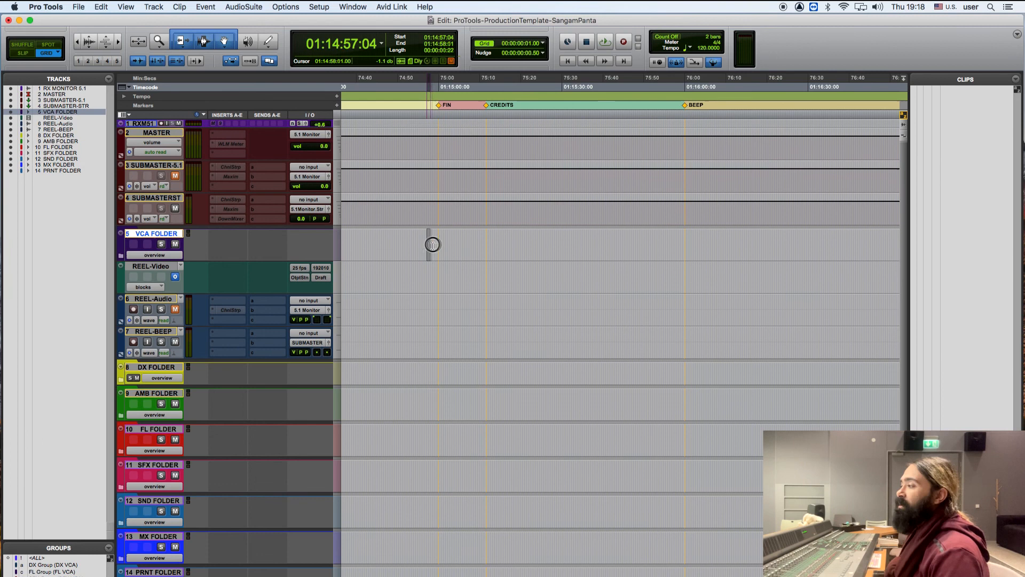
left_click(472, 241)
left_click(441, 108)
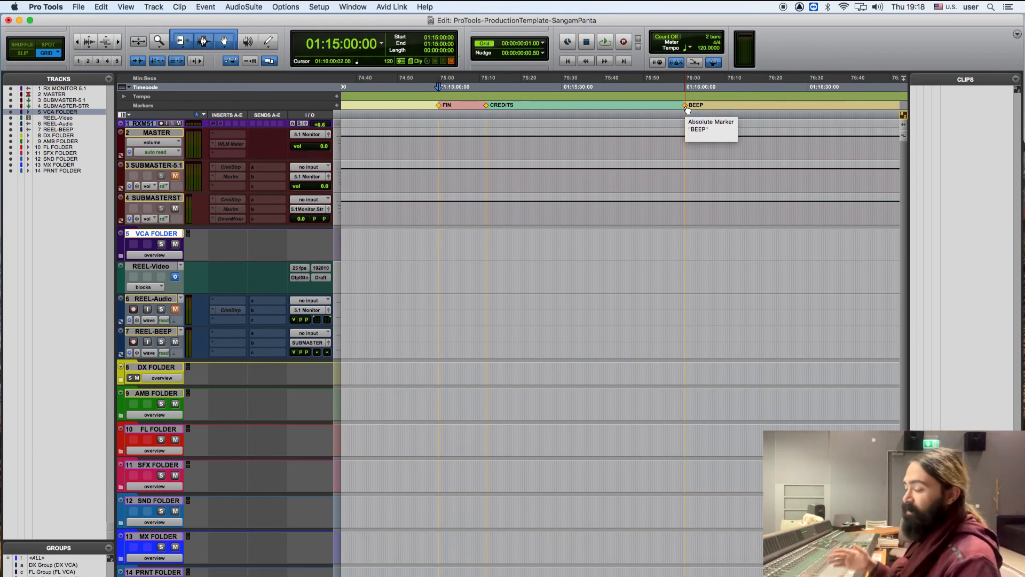
Show the whole reel on the timeline, from the PIC START marker to the closing BEEP marker.
key("super+bracketleft")
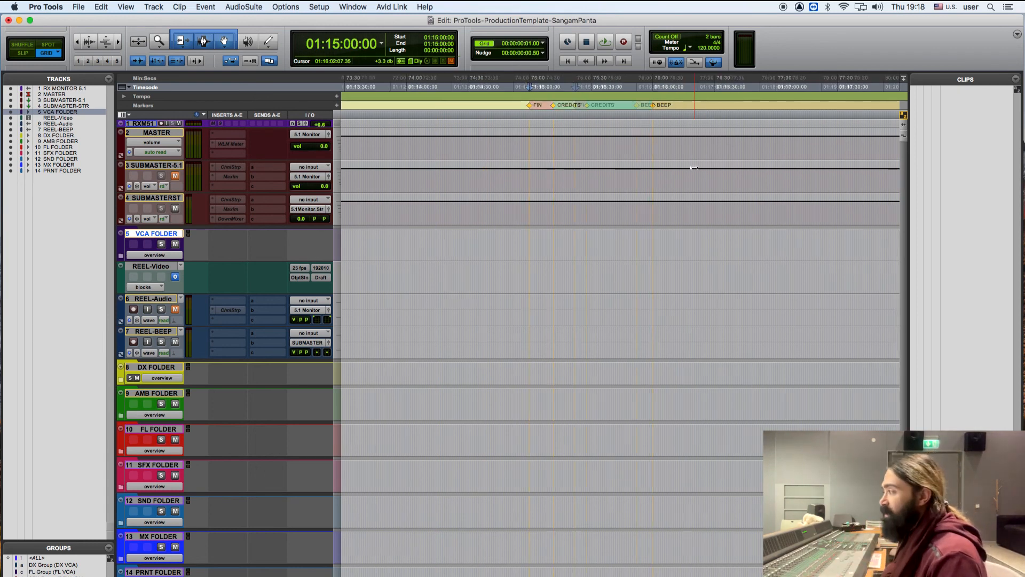
key("super+bracketleft")
key("super+bracketleft")
key("super+bracketleft")
key("super+bracketleft")
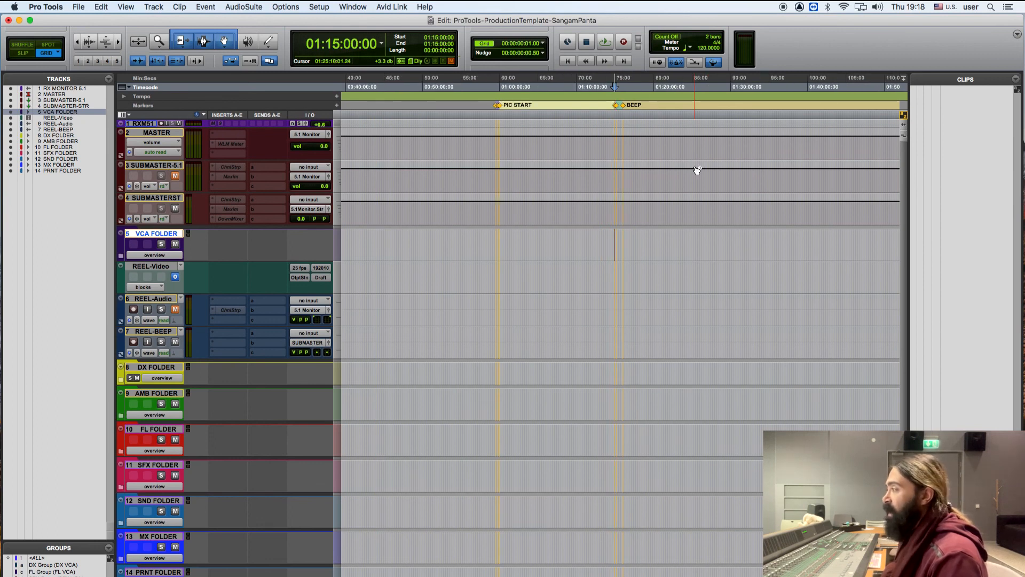